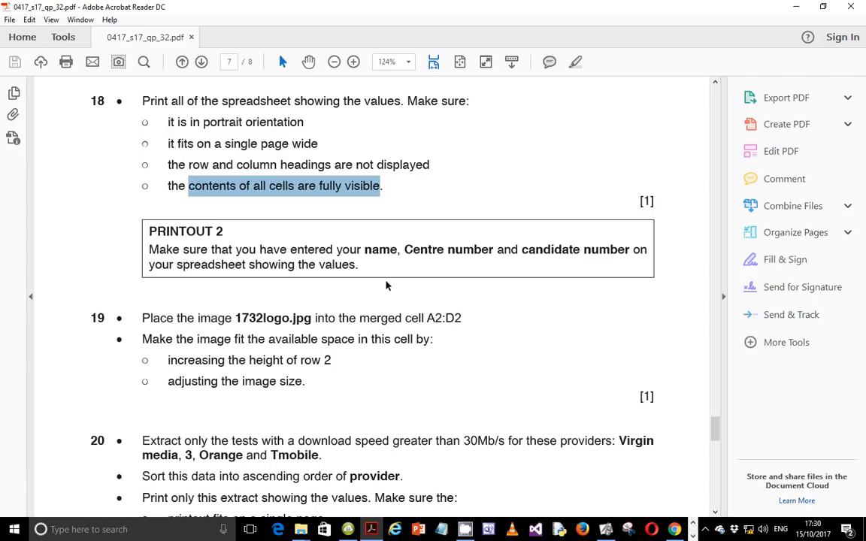
Read question 19 in the exam paper about placing the logo image, and switch to the Broadband_ZM556_0001 workbook in Excel
scroll(385, 286, "down", 3)
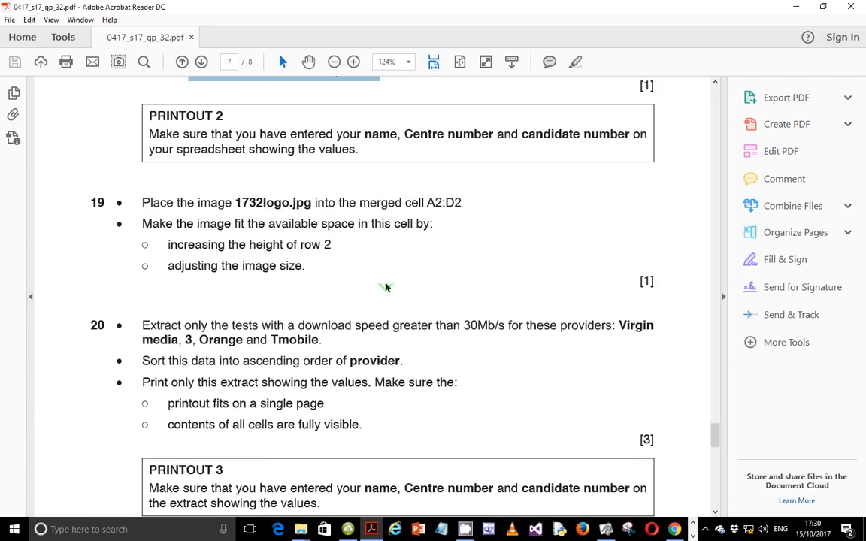
scroll(386, 287, "down", 1)
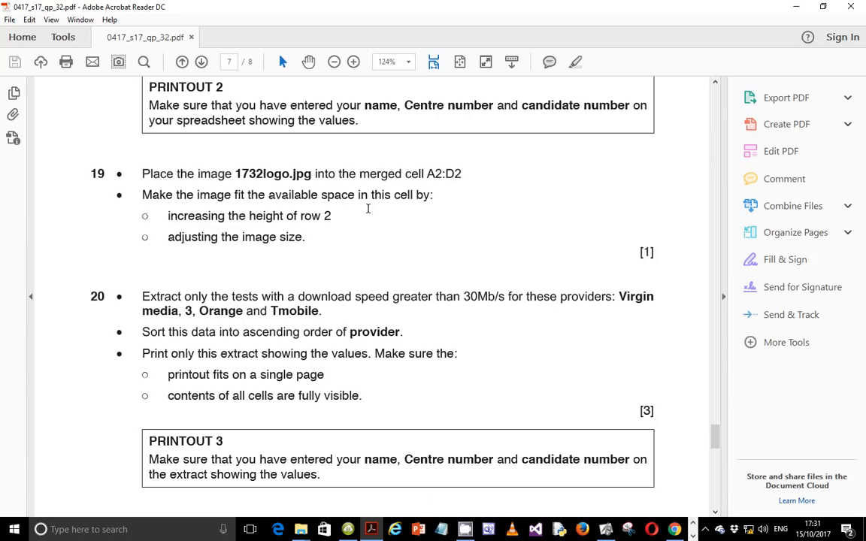
left_click_drag(168, 216, 328, 212)
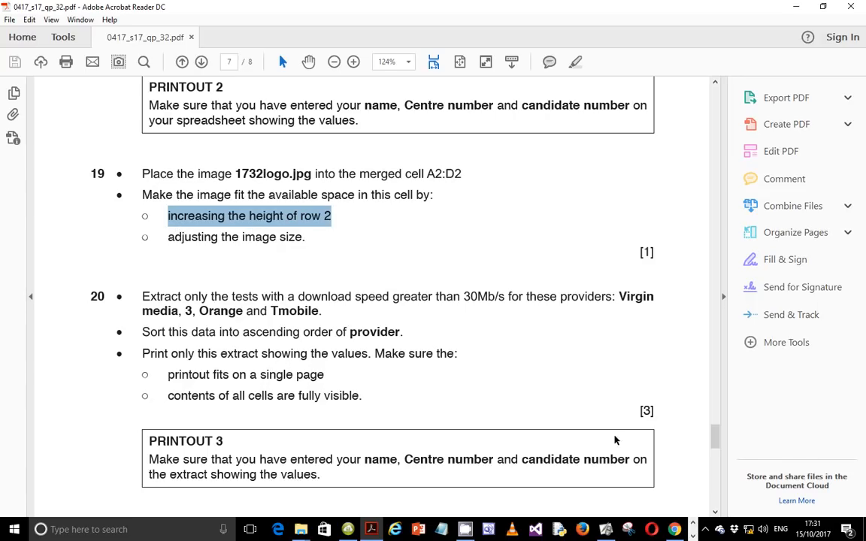
left_click(693, 536)
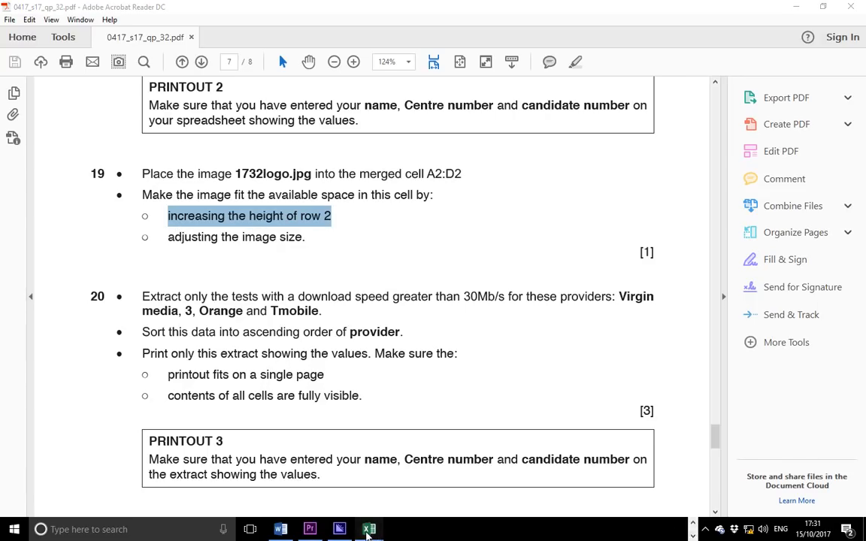
mouse_move(368, 531)
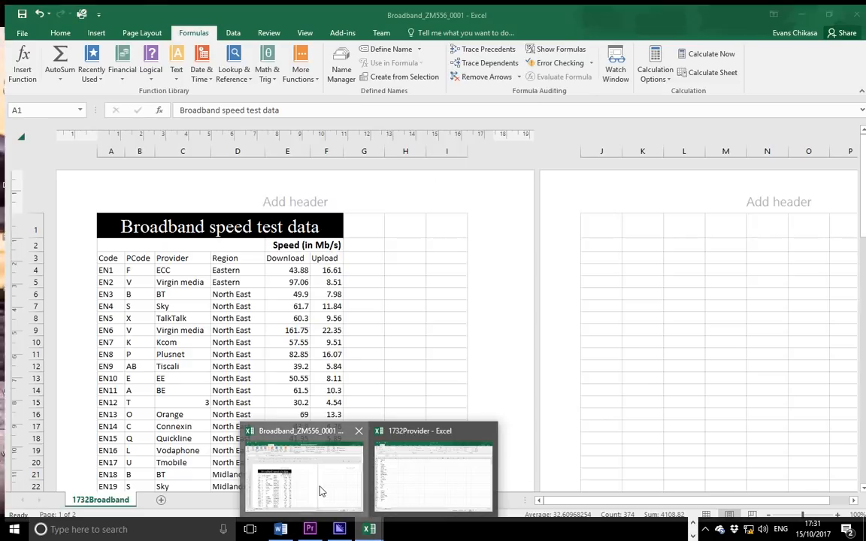
left_click(319, 485)
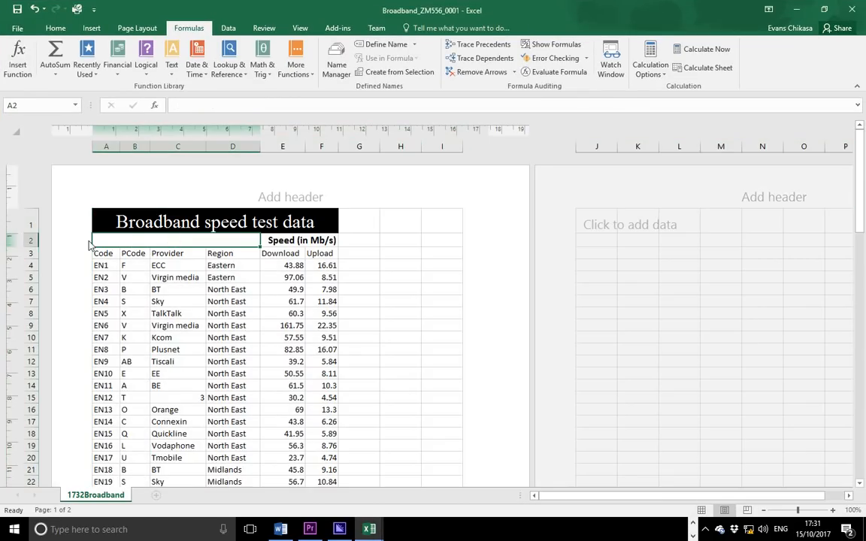
Insert the picture 1732logo from the Tutorials > May_Jun 2017 p3 > 0417_s17_sf_32 folder on drive D at merged cell A2:D2
left_click(93, 30)
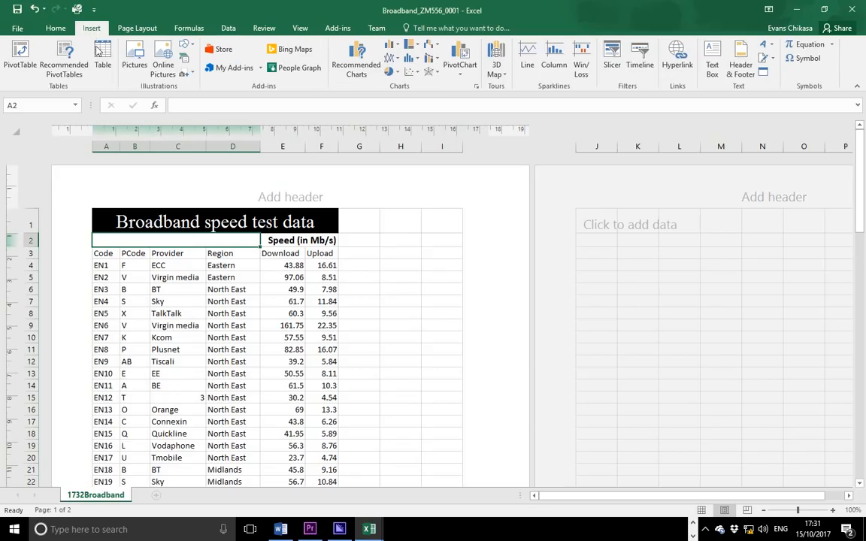
left_click(135, 58)
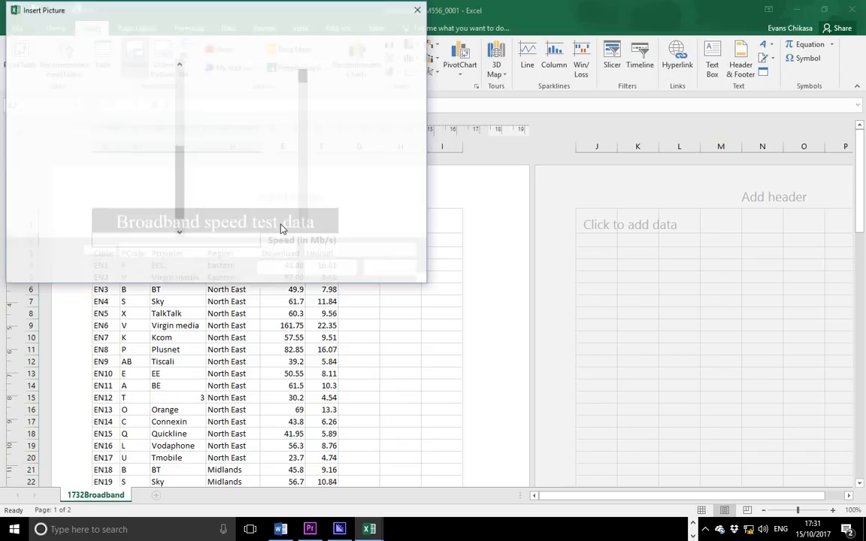
left_click(69, 224)
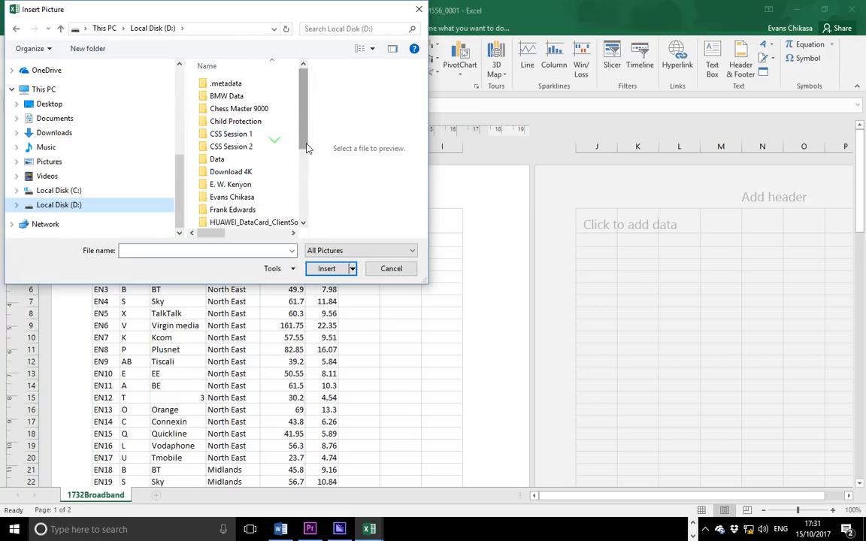
scroll(307, 148, "down", 4)
double_click(239, 207)
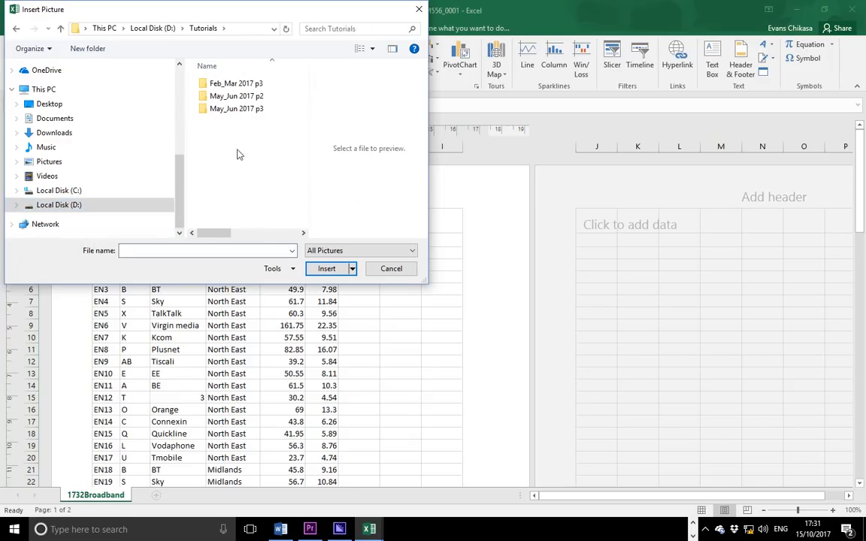
double_click(236, 108)
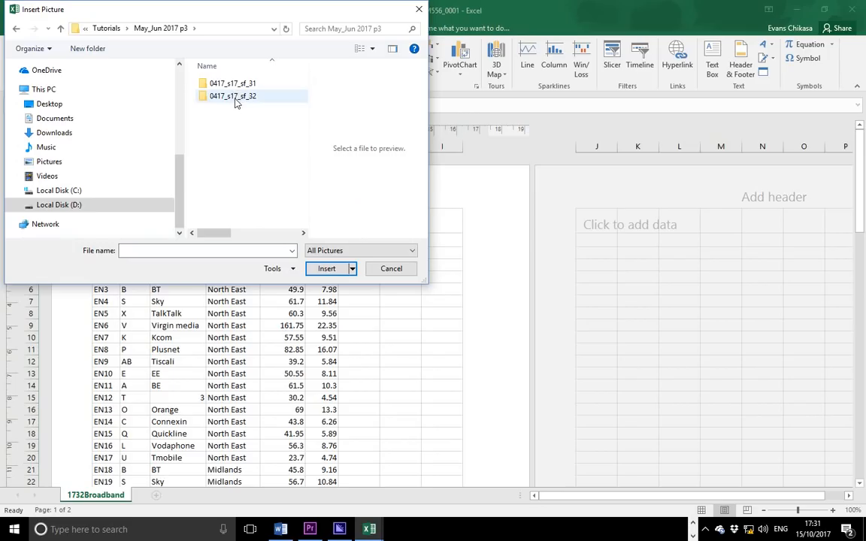
double_click(235, 103)
left_click(226, 143)
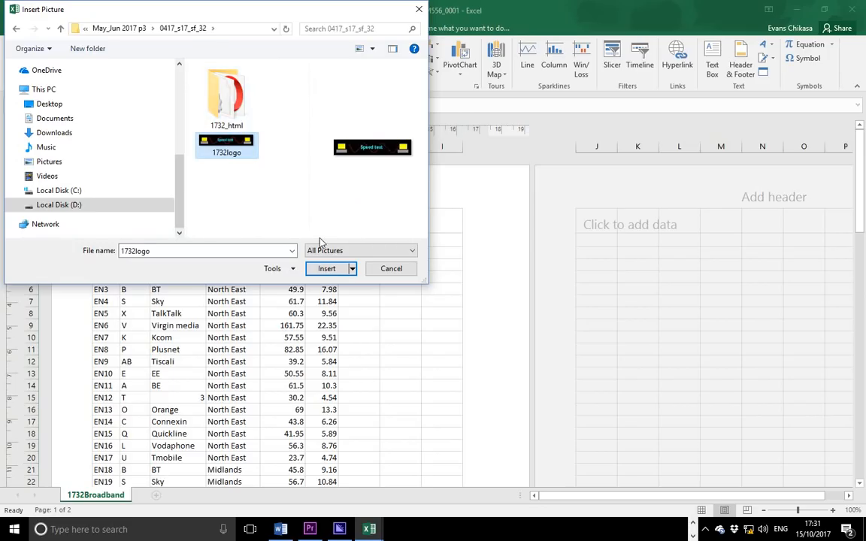
left_click(326, 270)
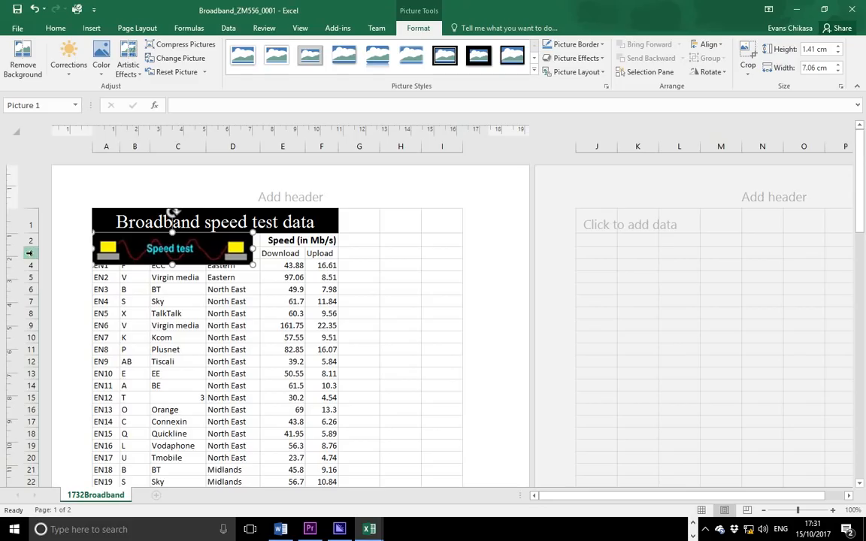
Increase the height of row 2 and resize the logo to about 1.16 cm high and 7.38 cm wide to fit A2:D2
left_click_drag(32, 247, 32, 260)
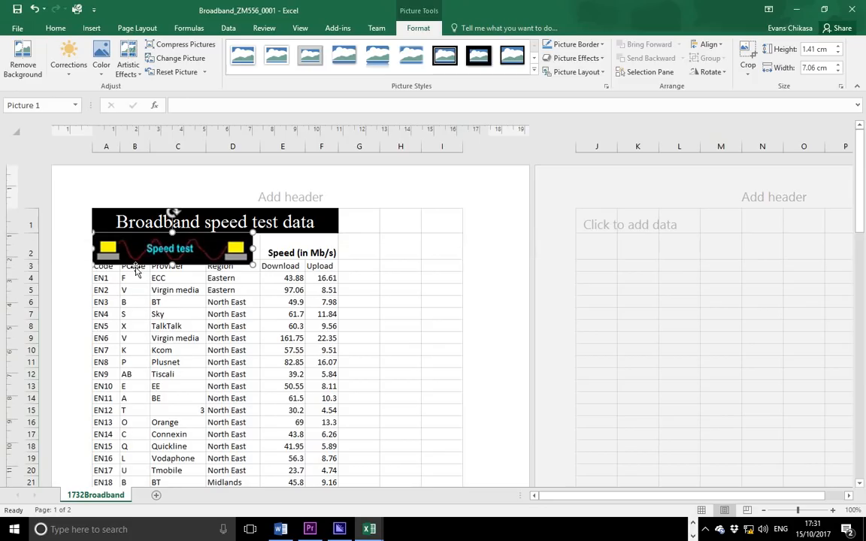
left_click_drag(172, 265, 172, 262)
left_click_drag(255, 246, 262, 245)
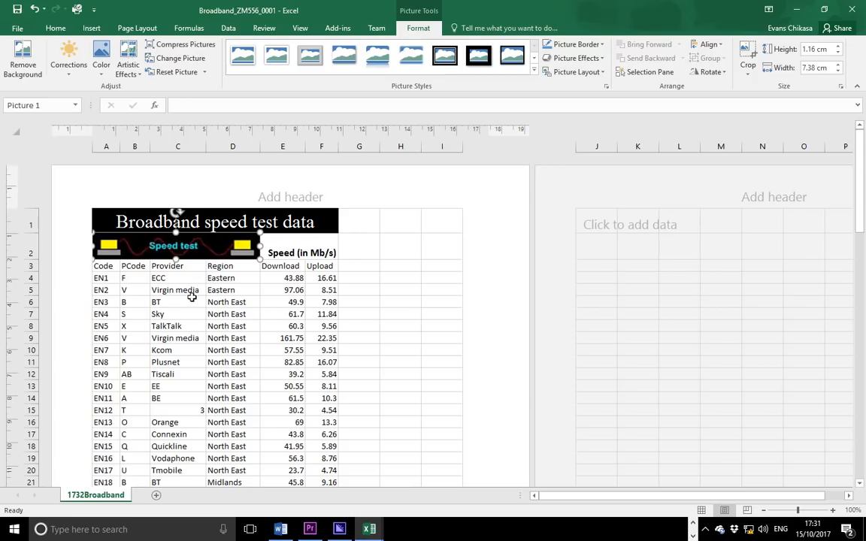
left_click(264, 287)
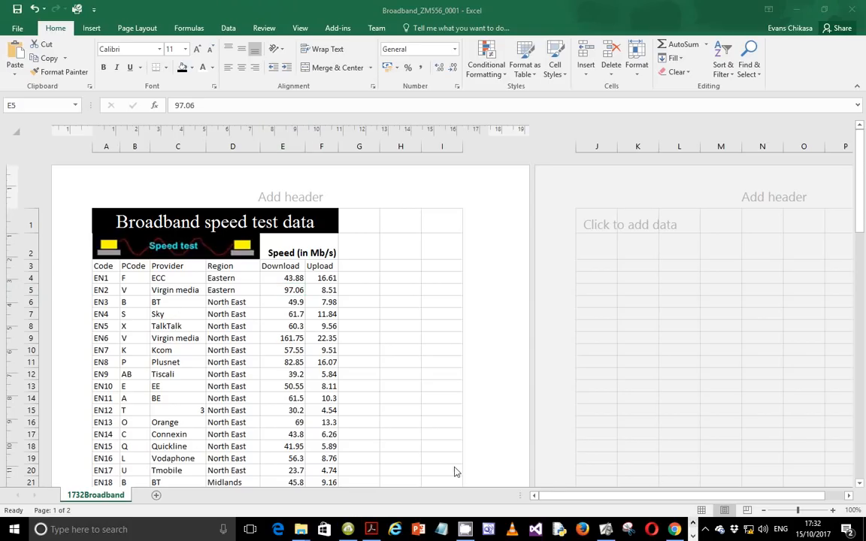
Read question 20 in the exam paper for the extract's download speed and provider criteria, and return to the Broadband workbook in Excel
left_click(372, 529)
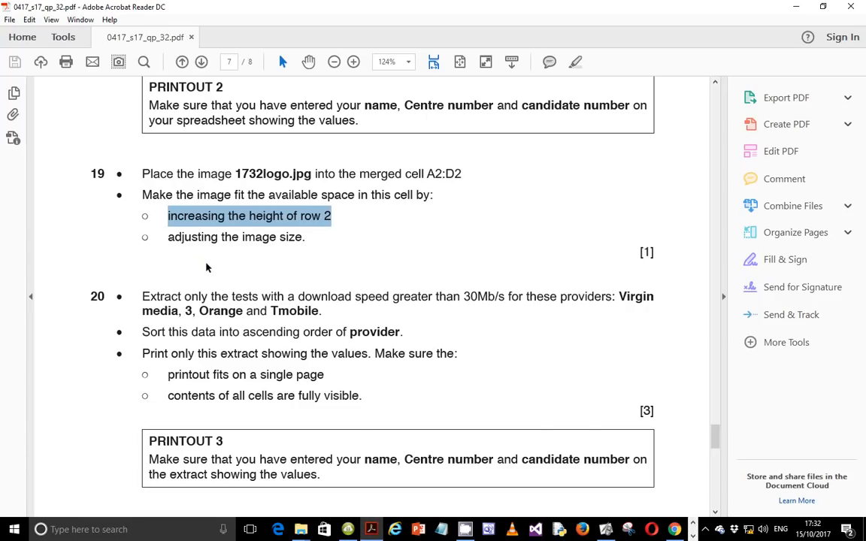
scroll(209, 265, "down", 2)
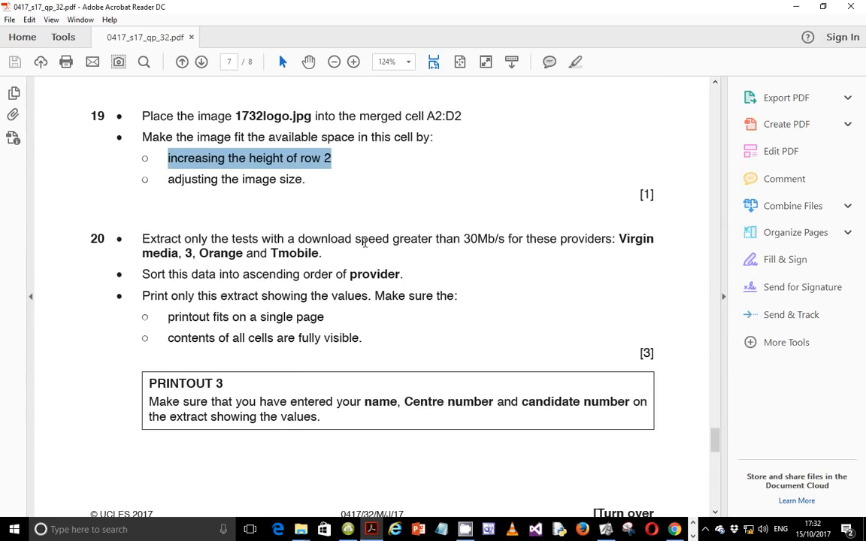
left_click_drag(464, 238, 517, 246)
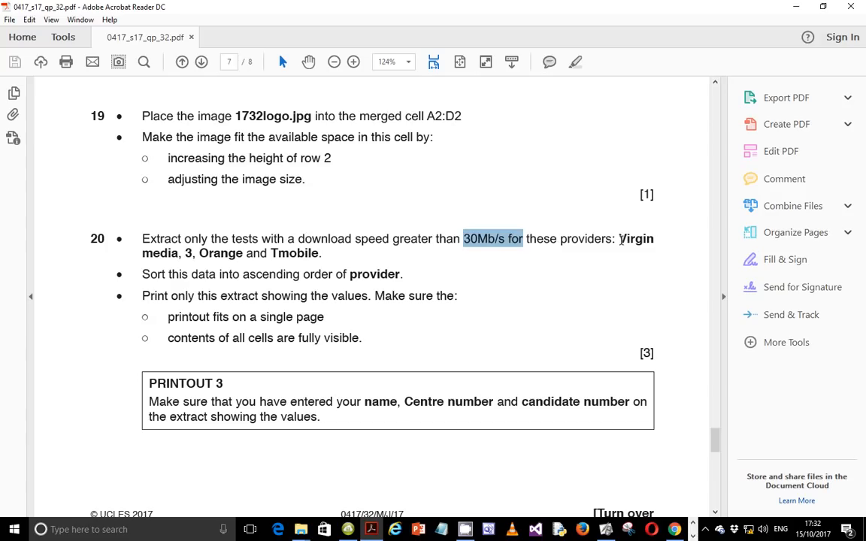
left_click_drag(622, 239, 634, 243)
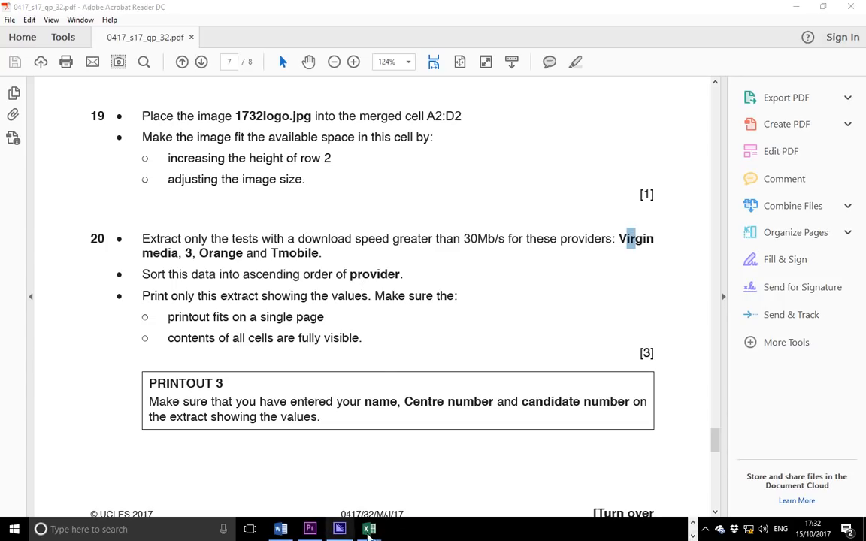
mouse_move(368, 532)
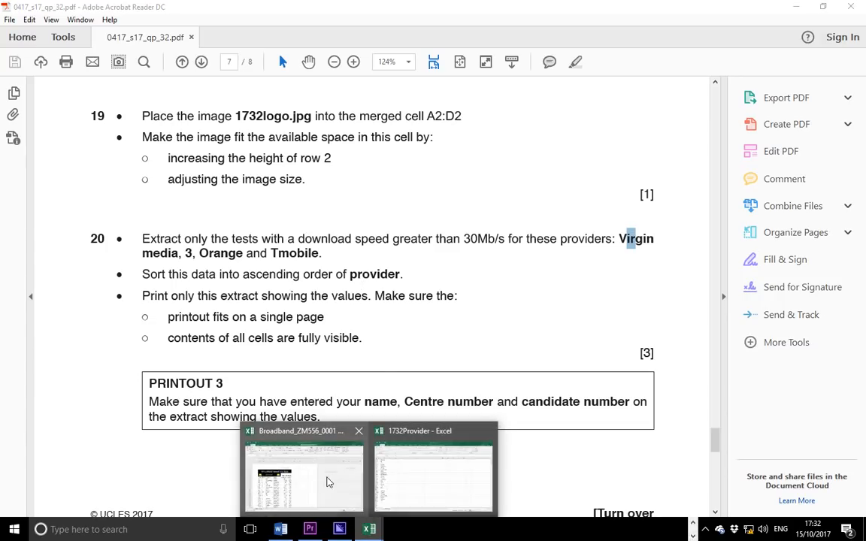
left_click(328, 480)
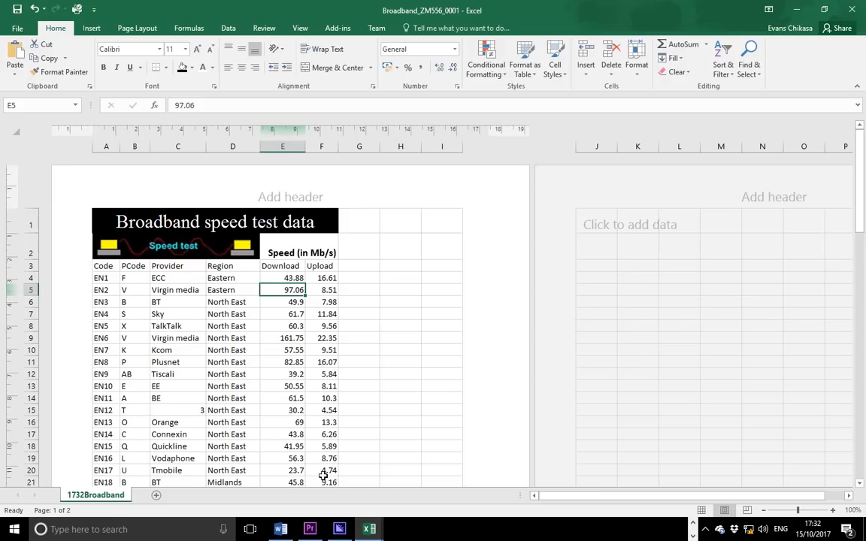
left_click(723, 59)
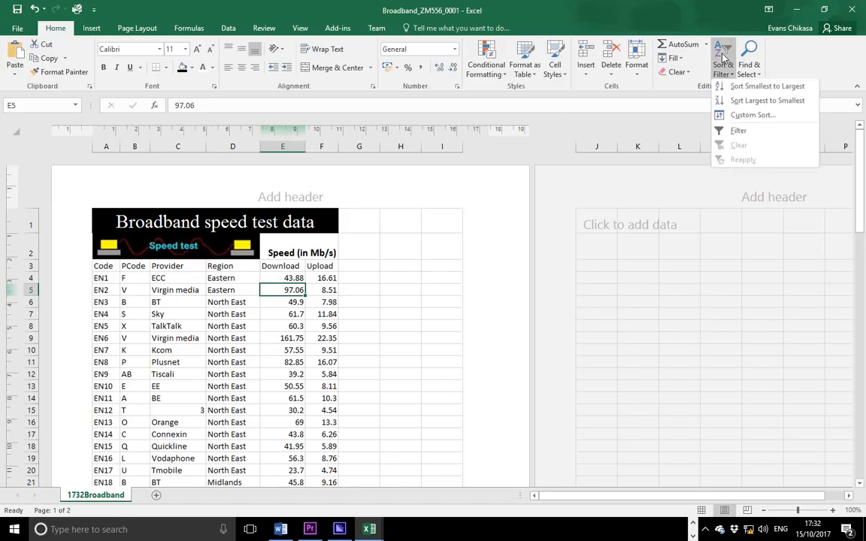
left_click(739, 131)
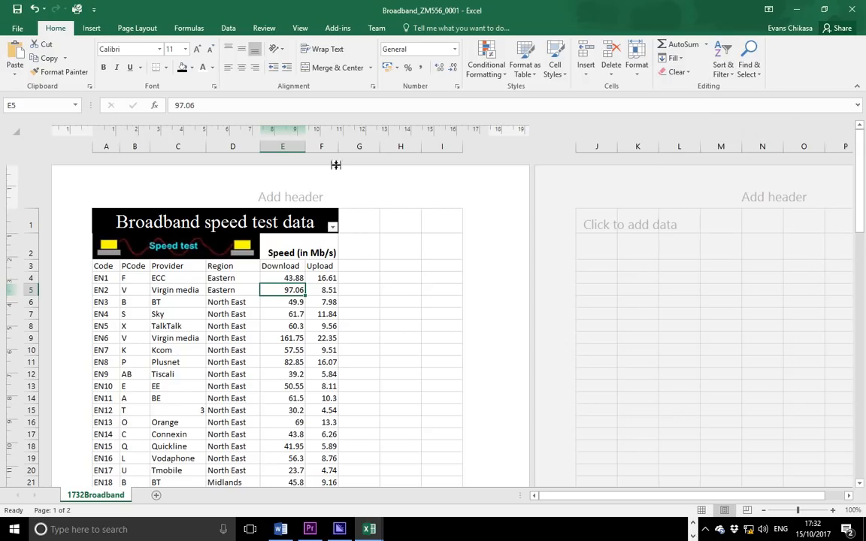
key("ctrl+z")
Apply a filter to the data range A3:F64, using row 3 as the header row
left_click_drag(102, 264, 321, 475)
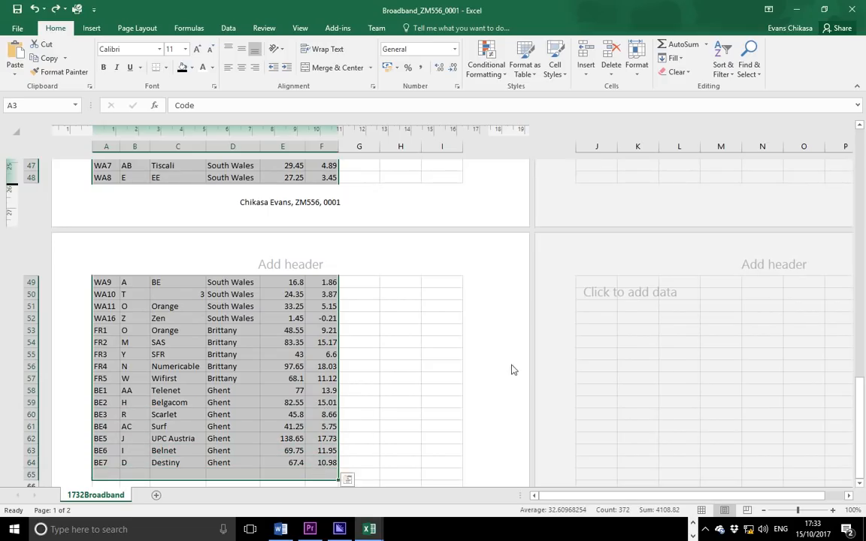
key("shift+Up")
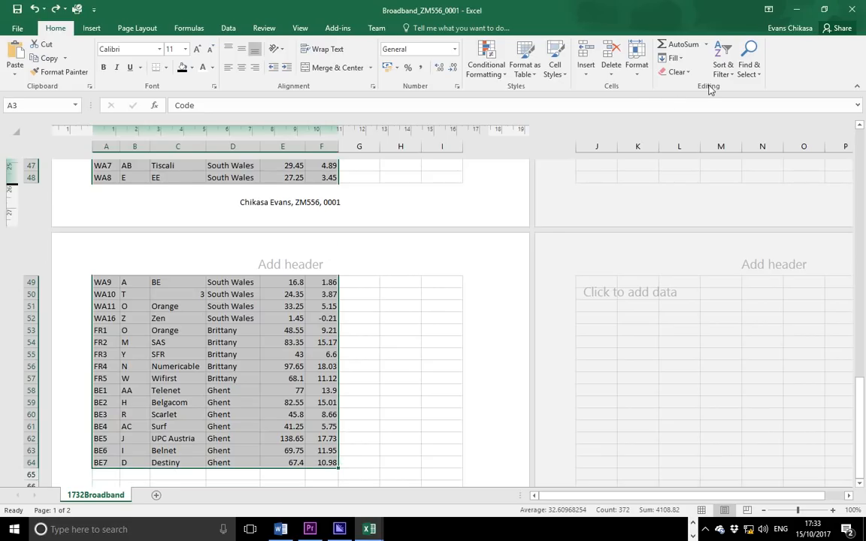
left_click(723, 66)
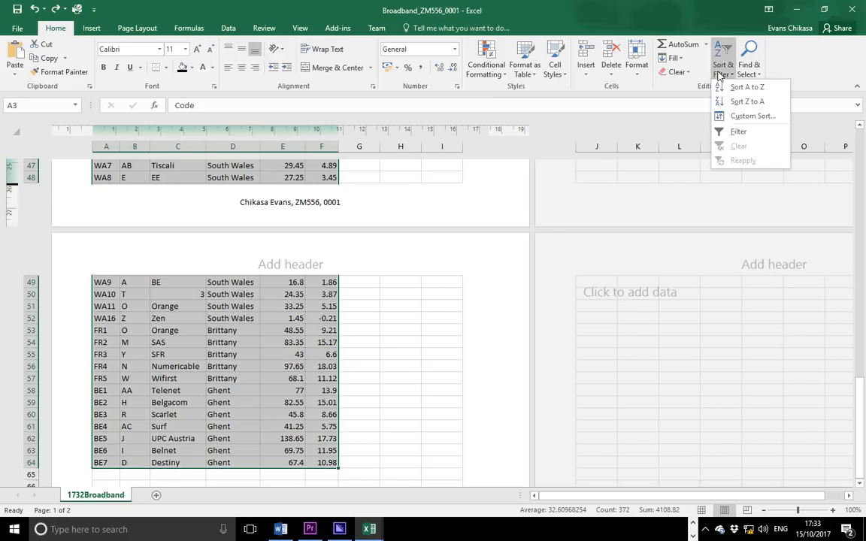
left_click(738, 133)
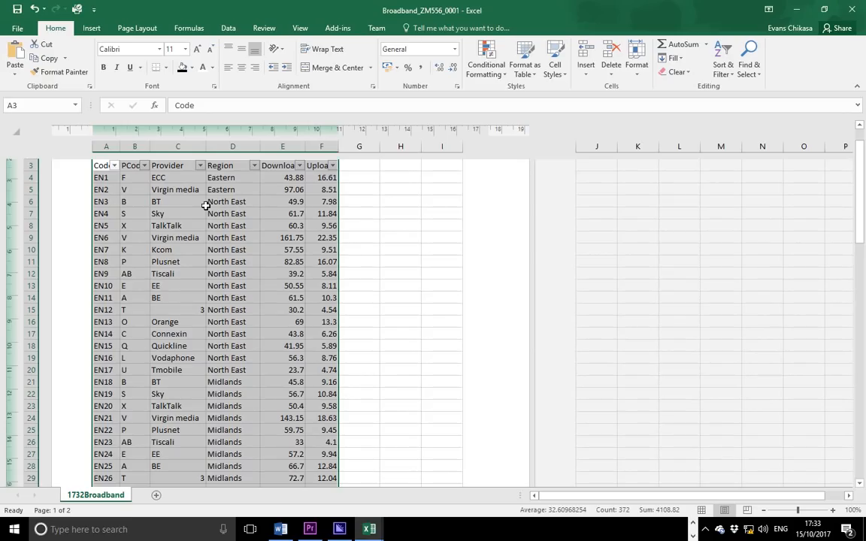
left_click(200, 166)
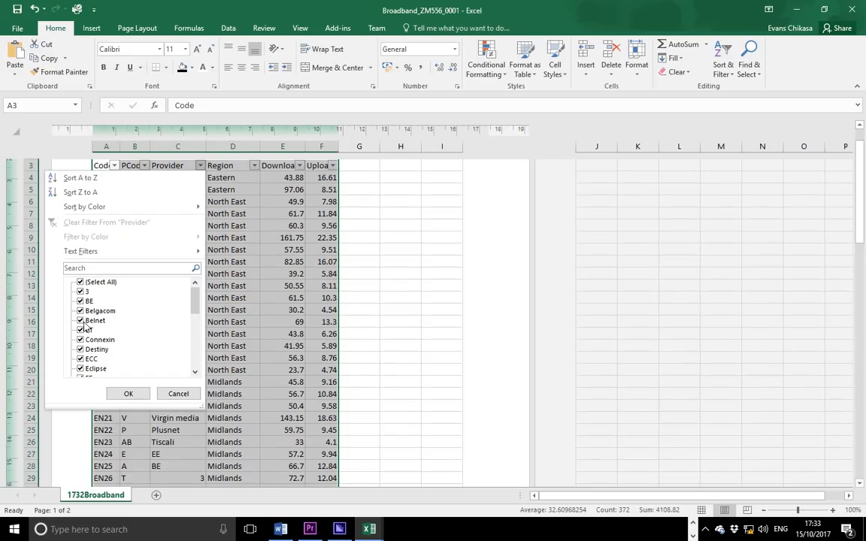
mouse_move(122, 251)
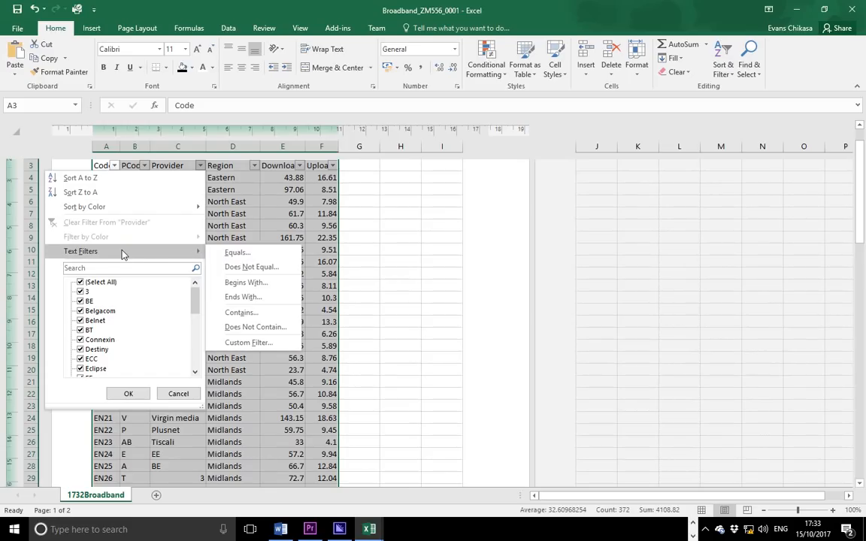
left_click(228, 256)
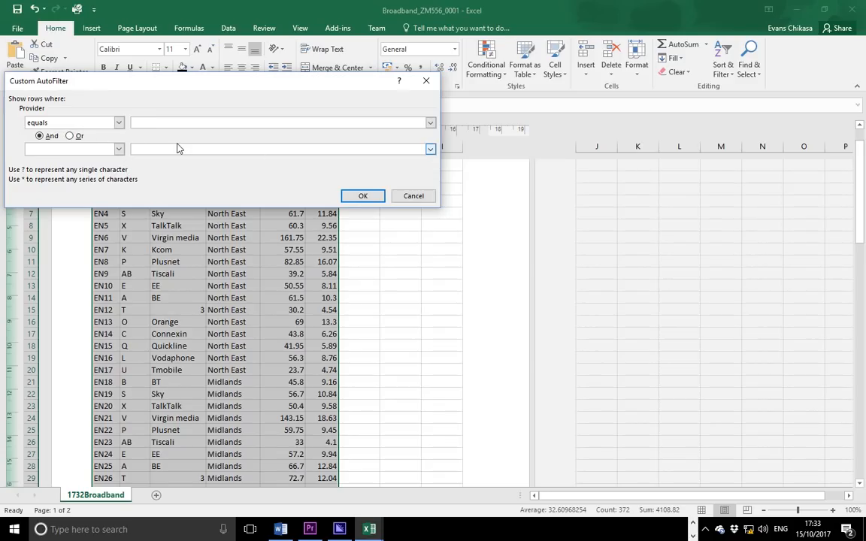
left_click(400, 199)
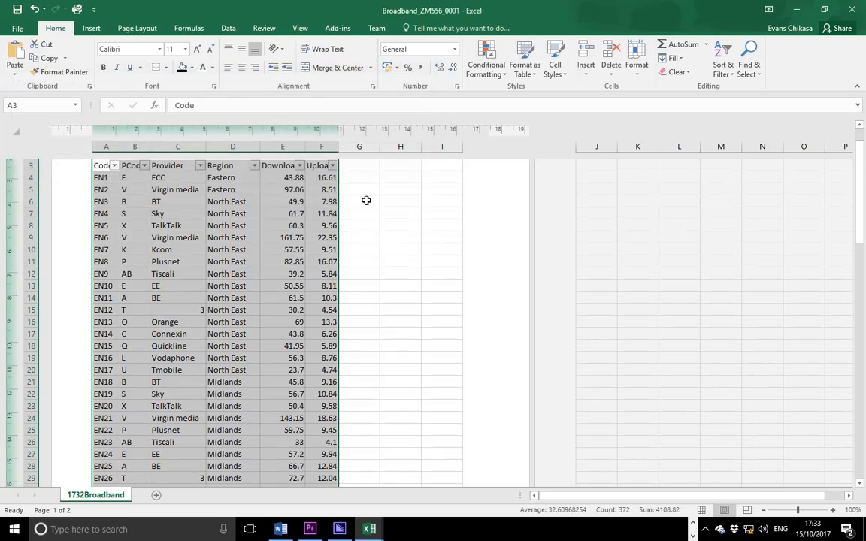
left_click(199, 167)
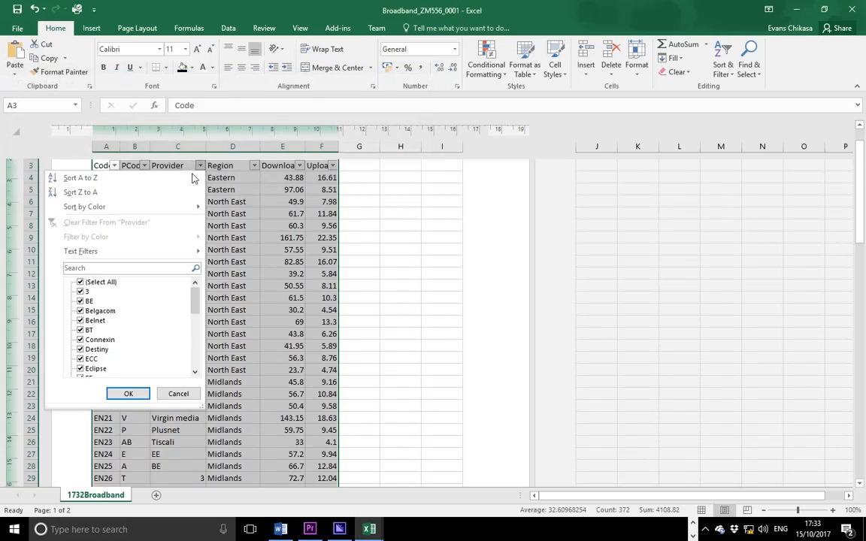
left_click(97, 282)
left_click(80, 292)
scroll(88, 336, "down", 8)
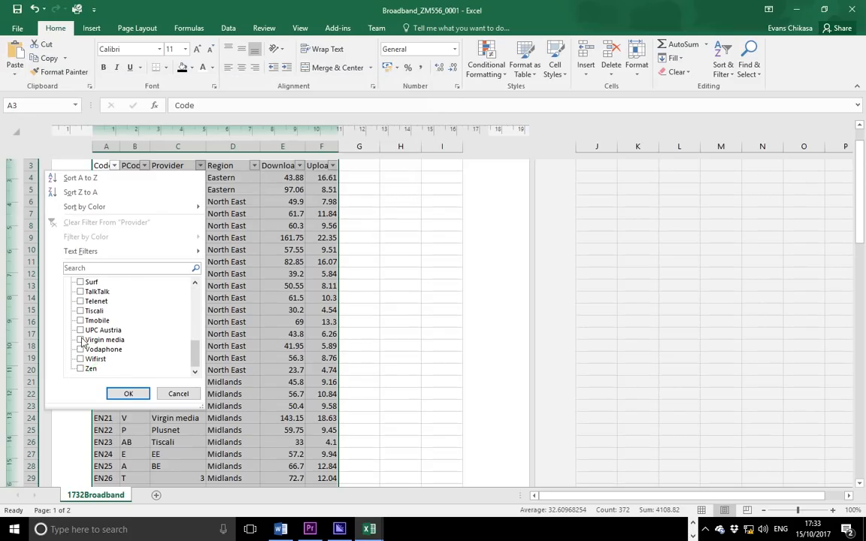
left_click(80, 340)
left_click(693, 524)
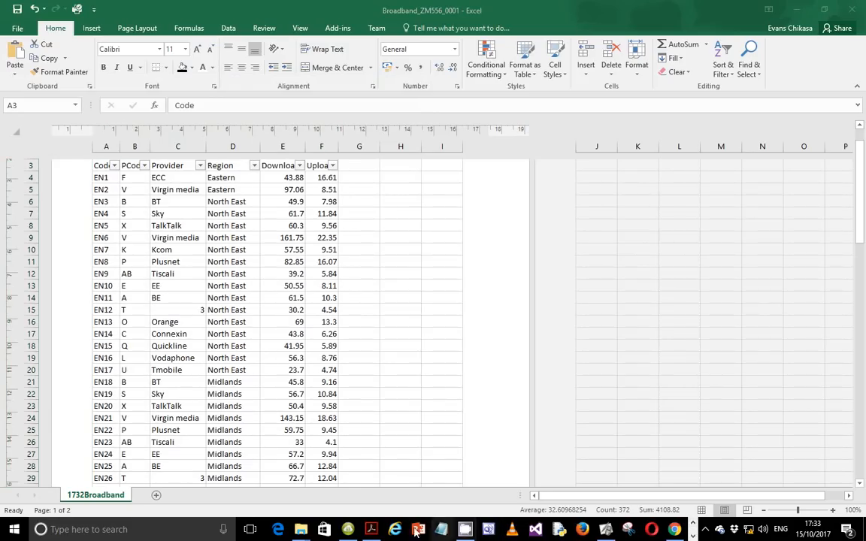
mouse_move(379, 532)
mouse_move(388, 485)
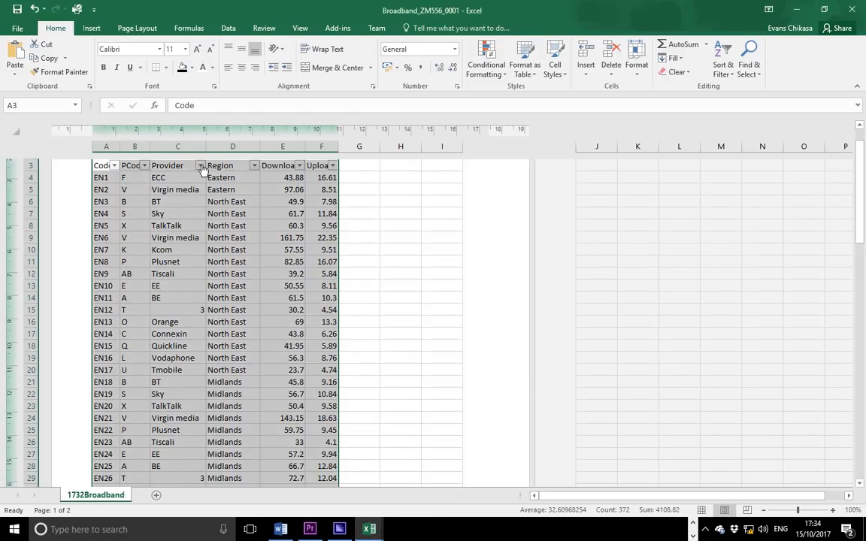
Filter the Provider column to show only 3, Orange, Tmobile and Virgin media
left_click(201, 166)
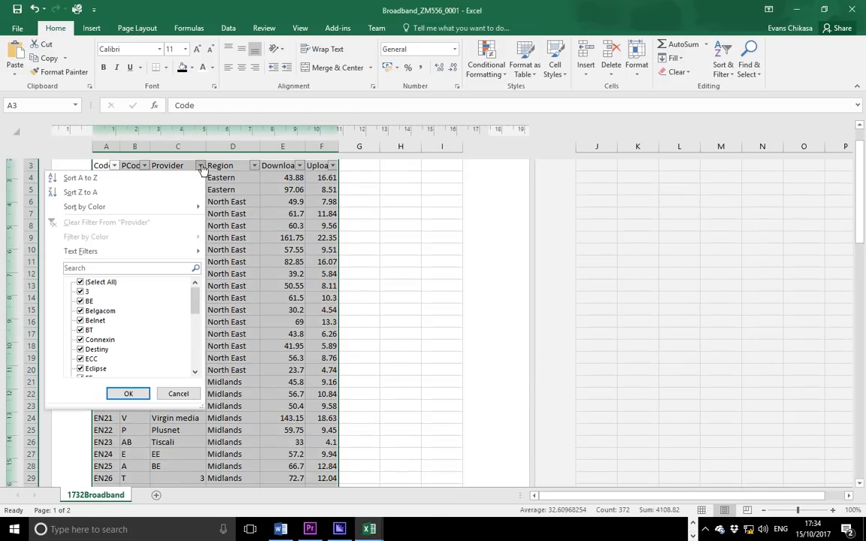
left_click(80, 282)
left_click(80, 291)
scroll(81, 316, "down", 2)
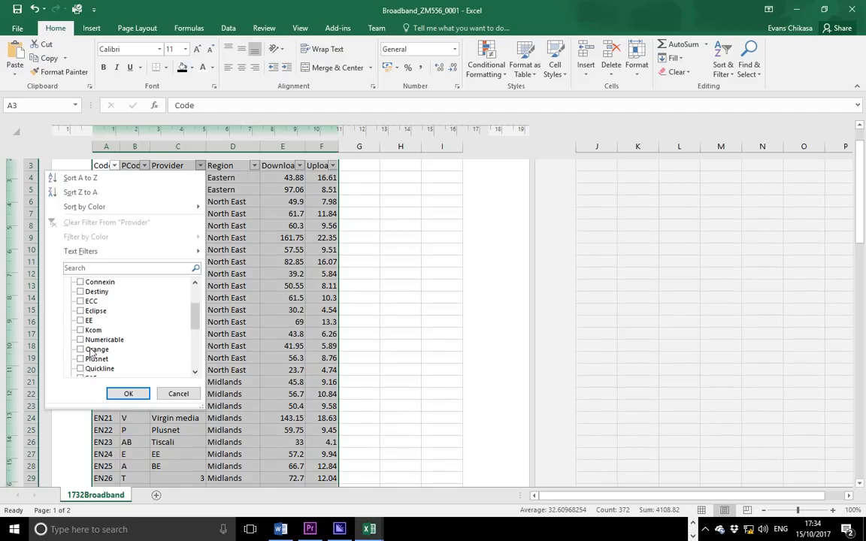
left_click(96, 348)
scroll(105, 340, "down", 4)
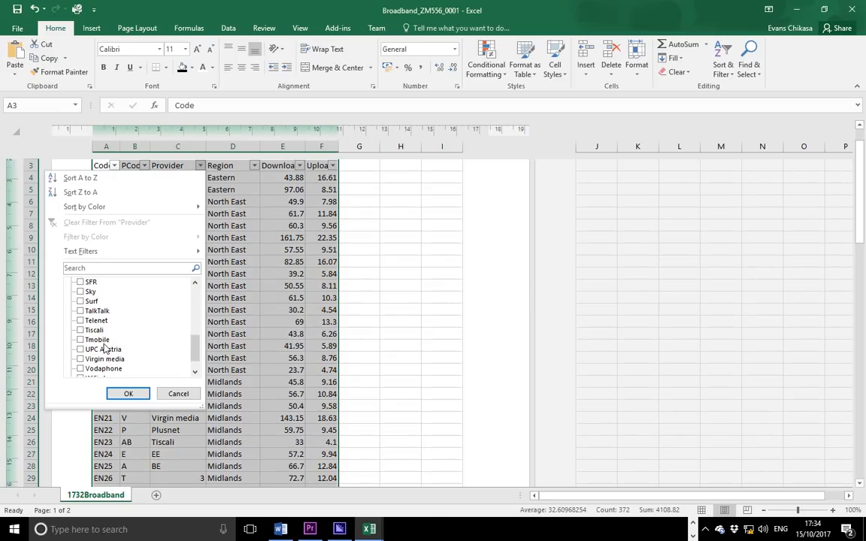
left_click(80, 340)
scroll(86, 346, "down", 1)
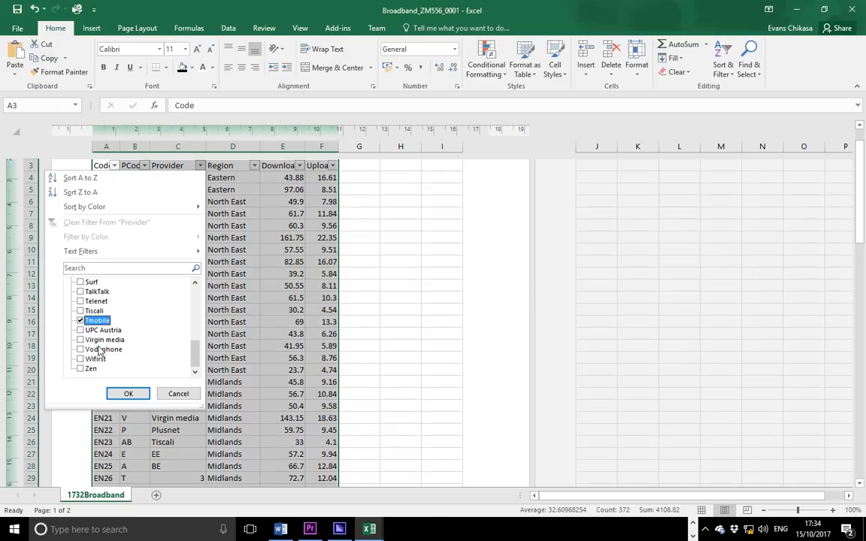
left_click(80, 339)
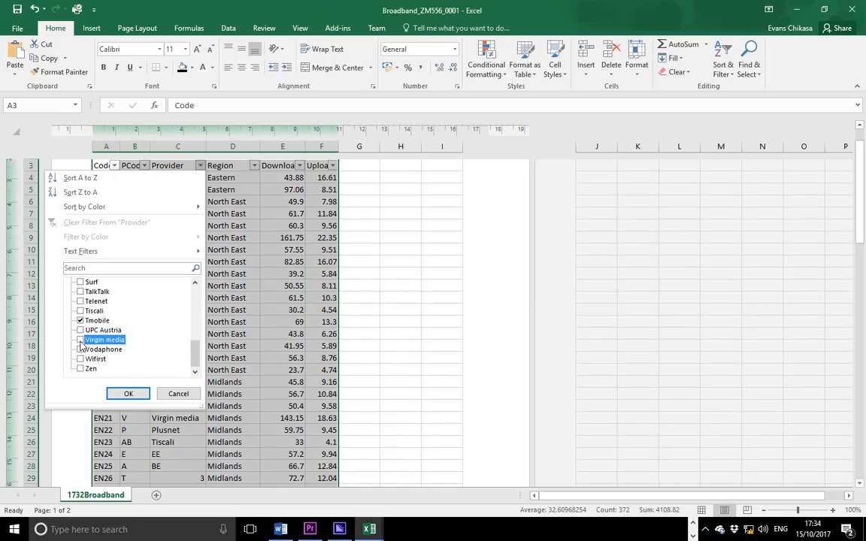
left_click(127, 394)
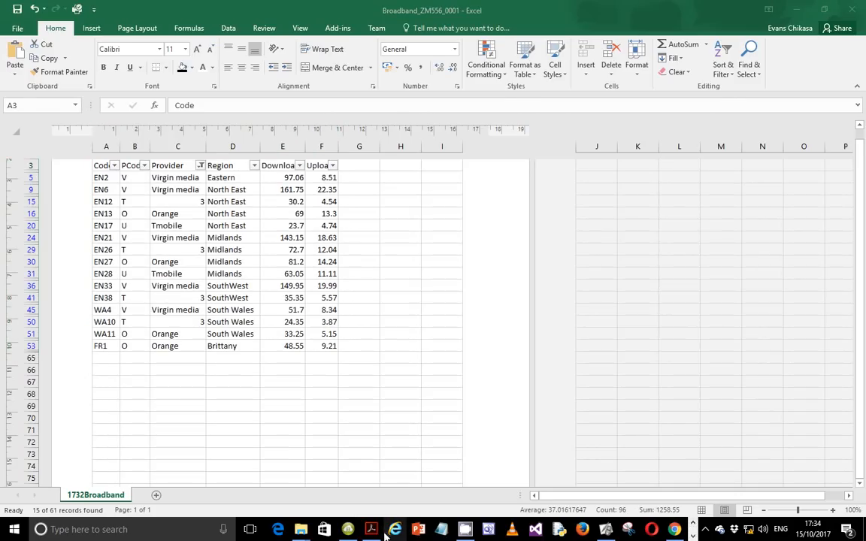
Check the download speed criterion of question 20 in the exam paper in Acrobat Reader and return to the Broadband workbook in Excel
left_click(371, 529)
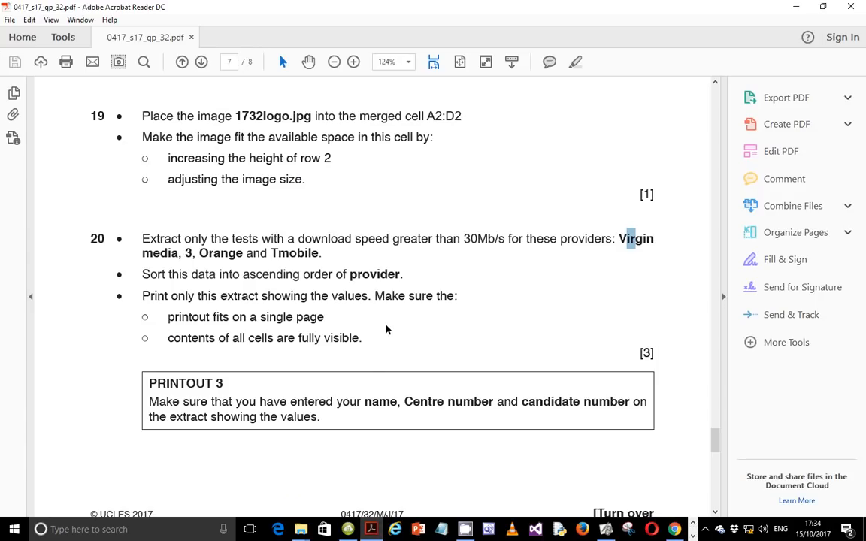
left_click_drag(465, 238, 495, 238)
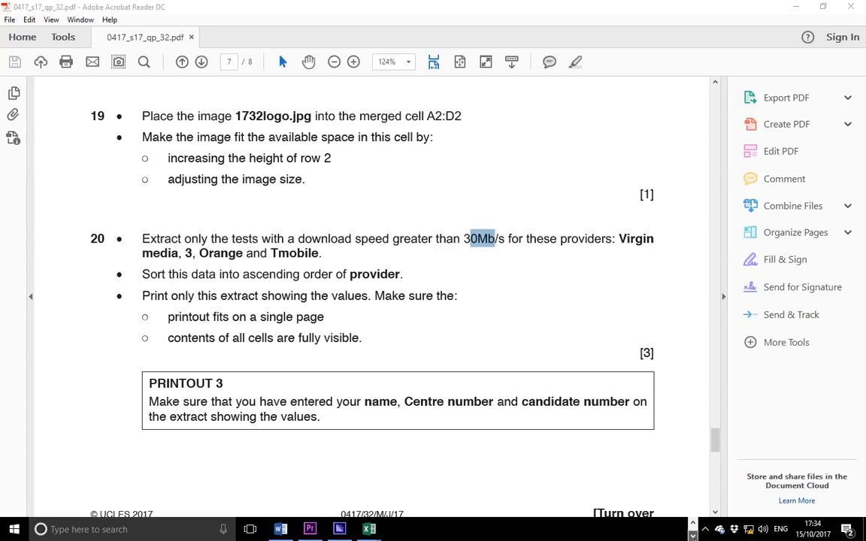
mouse_move(369, 529)
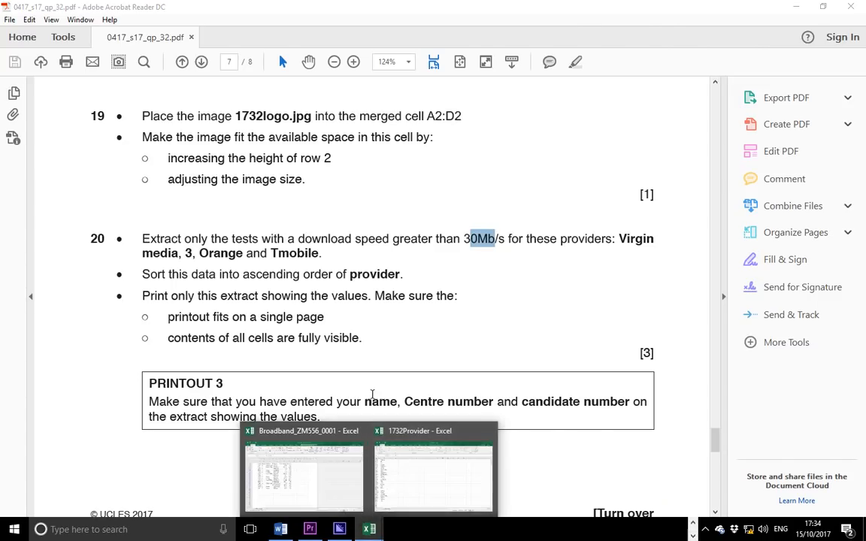
left_click(327, 475)
left_click(299, 165)
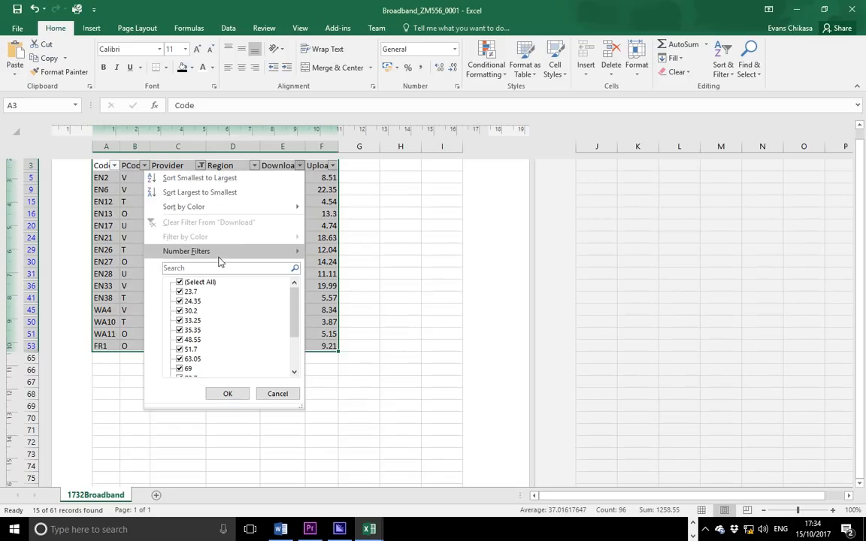
mouse_move(220, 257)
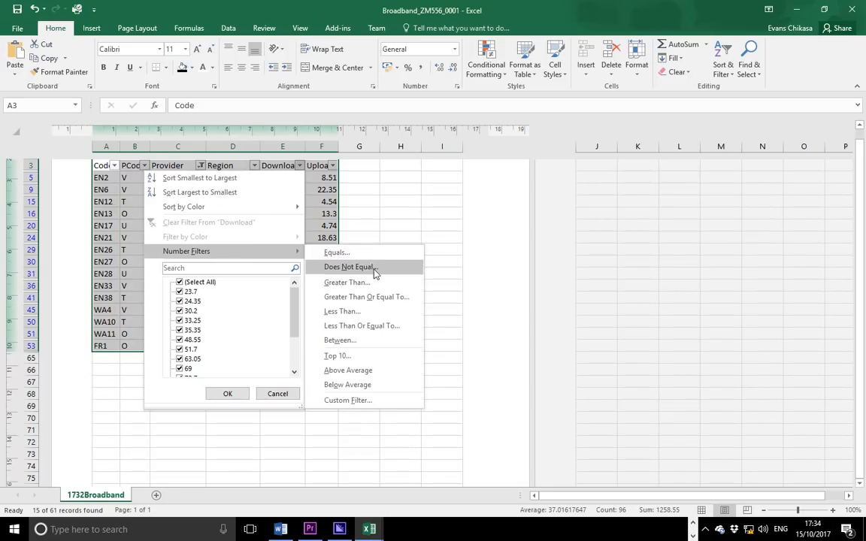
left_click(693, 523)
left_click(371, 530)
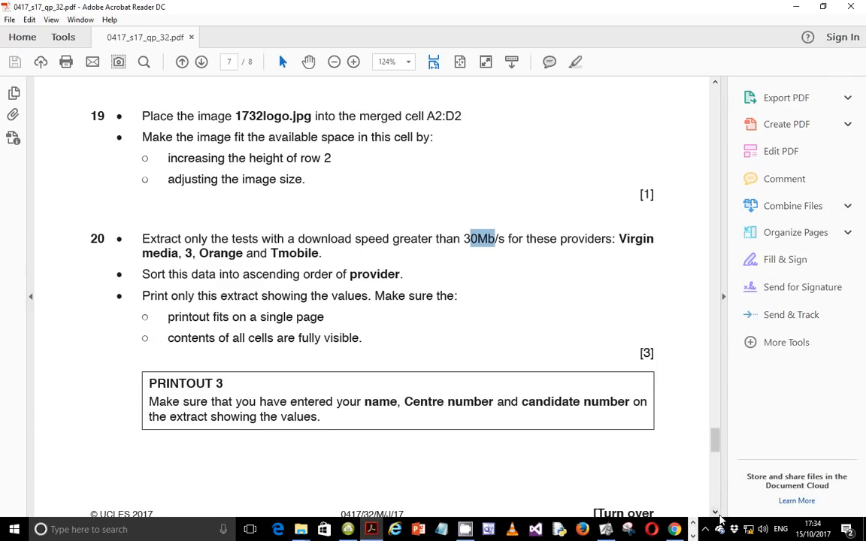
left_click(377, 535)
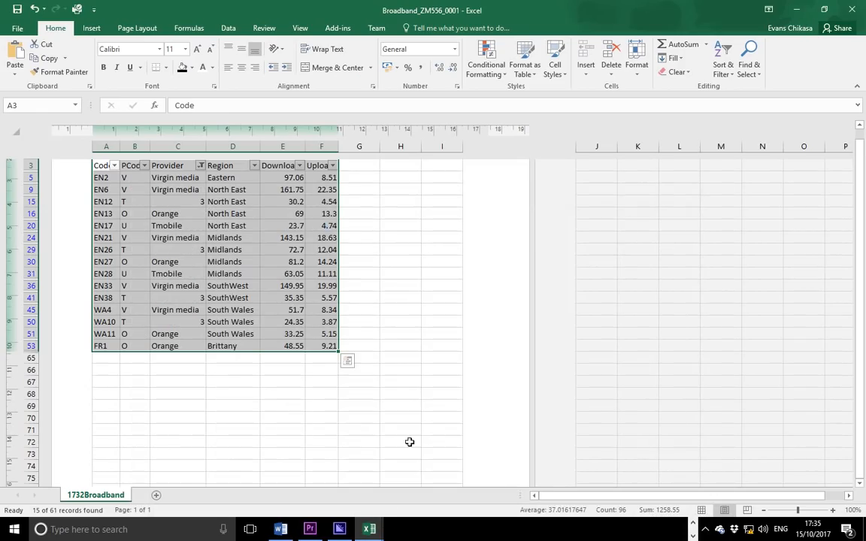
Filter the Download column to values greater than 30
left_click(298, 166)
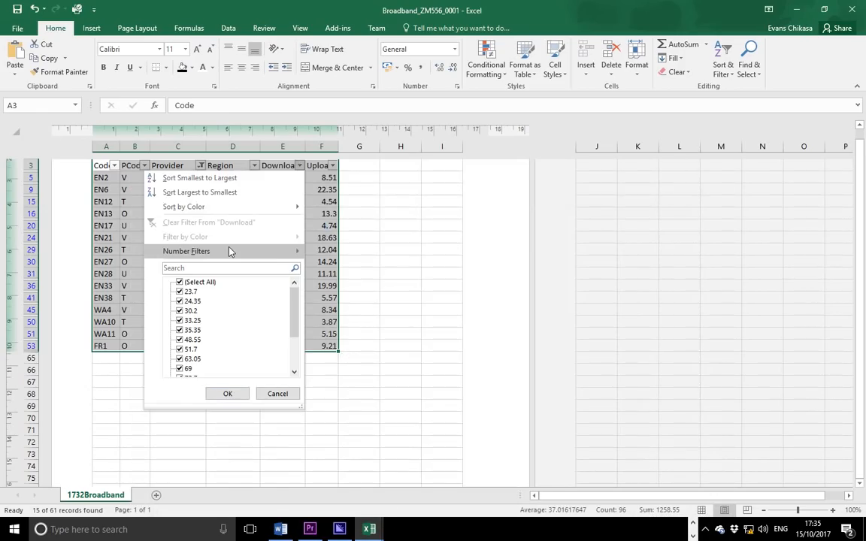
mouse_move(228, 251)
left_click(345, 283)
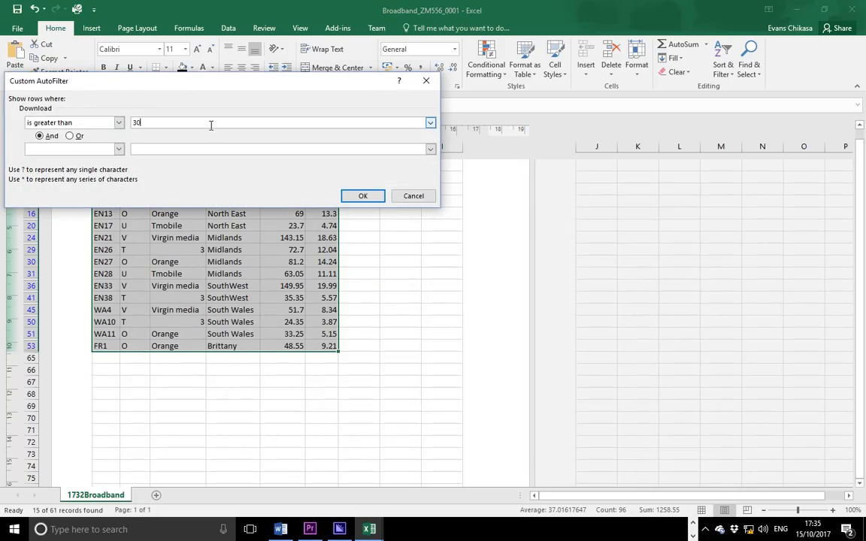
left_click(361, 195)
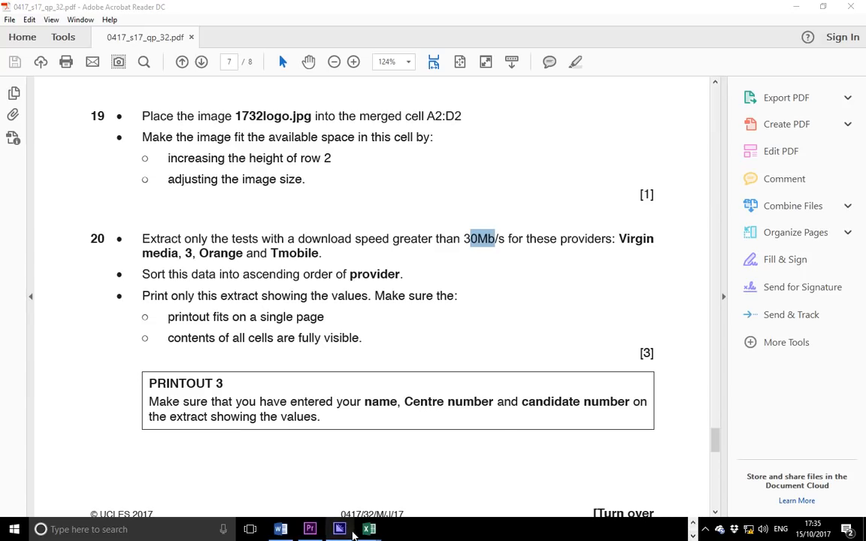
Switch back from the exam paper to the Broadband workbook in Excel and sort the extract in ascending order of Provider
mouse_move(370, 533)
left_click(328, 481)
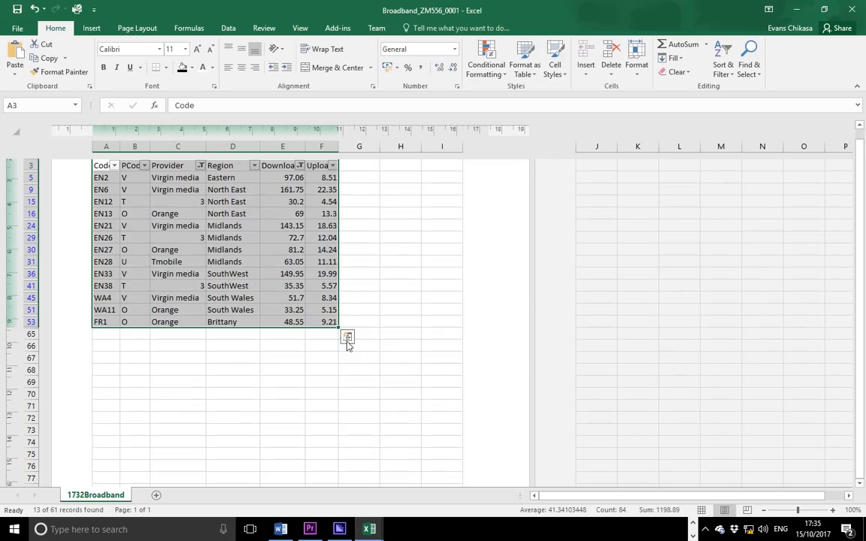
left_click(199, 166)
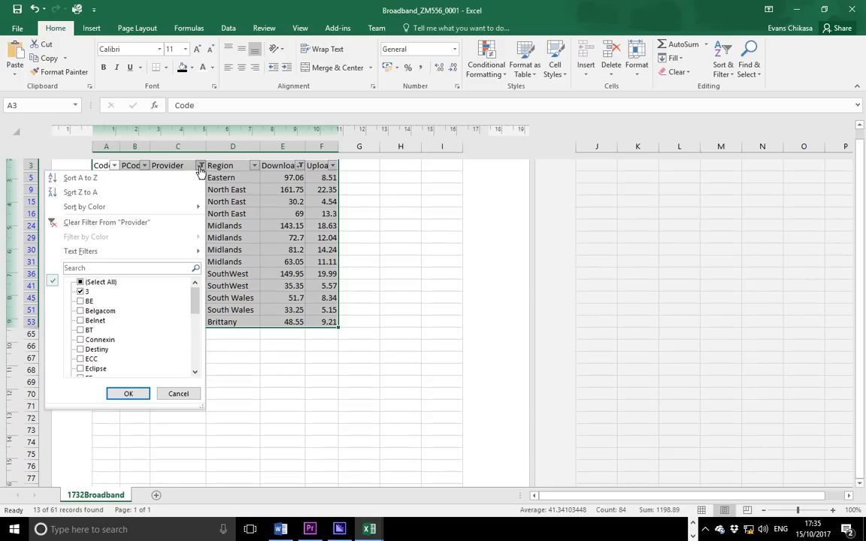
left_click(152, 181)
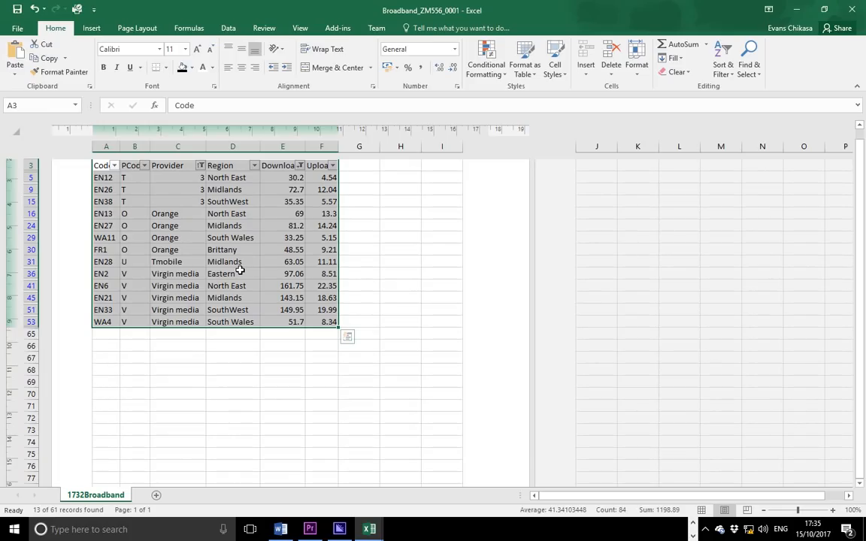
scroll(242, 280, "up", 3)
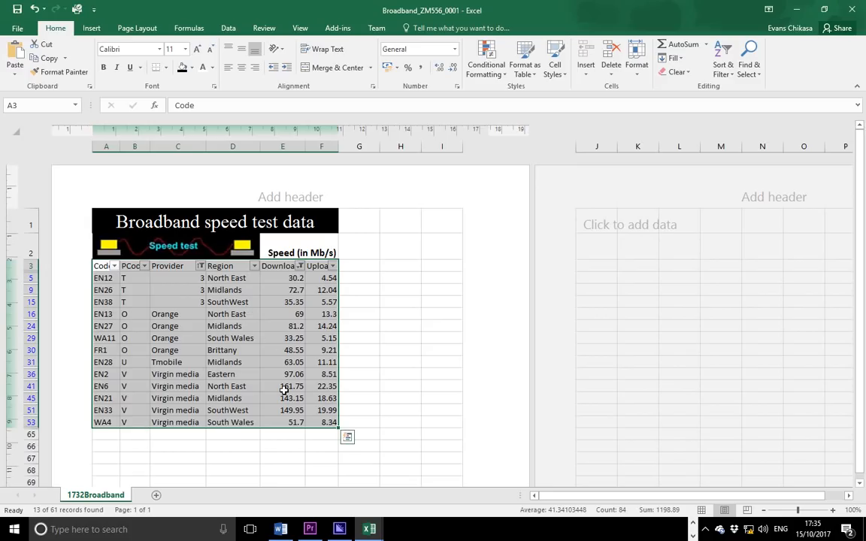
Read the printing requirements of question 20 in the exam paper in Acrobat Reader and return to the Broadband workbook in Excel
left_click(693, 523)
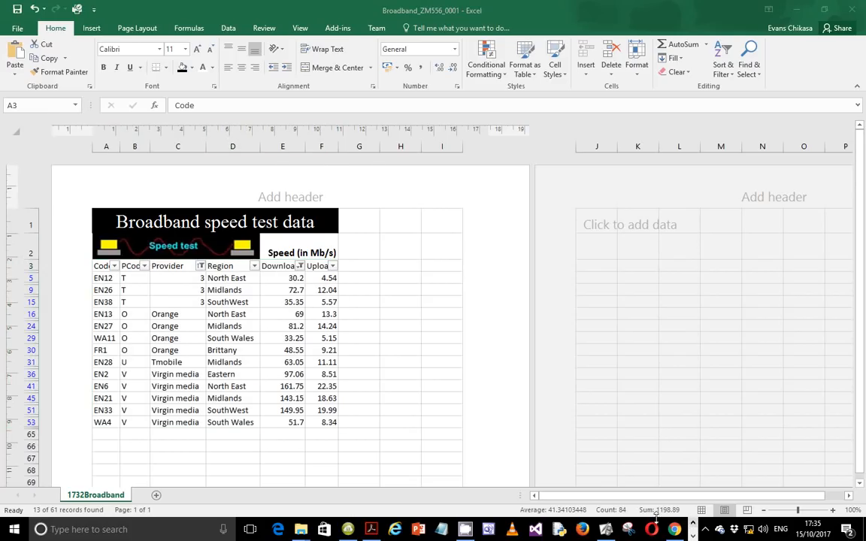
left_click(371, 529)
left_click_drag(147, 294, 406, 303)
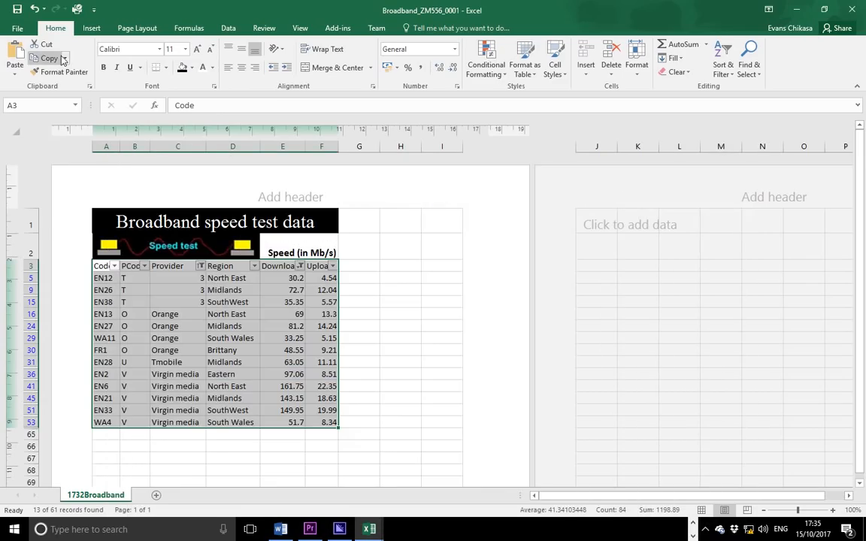
Preview the printout of the filtered extract to check its page fit and cell visibility, and return to the sheet
left_click(17, 28)
left_click(27, 173)
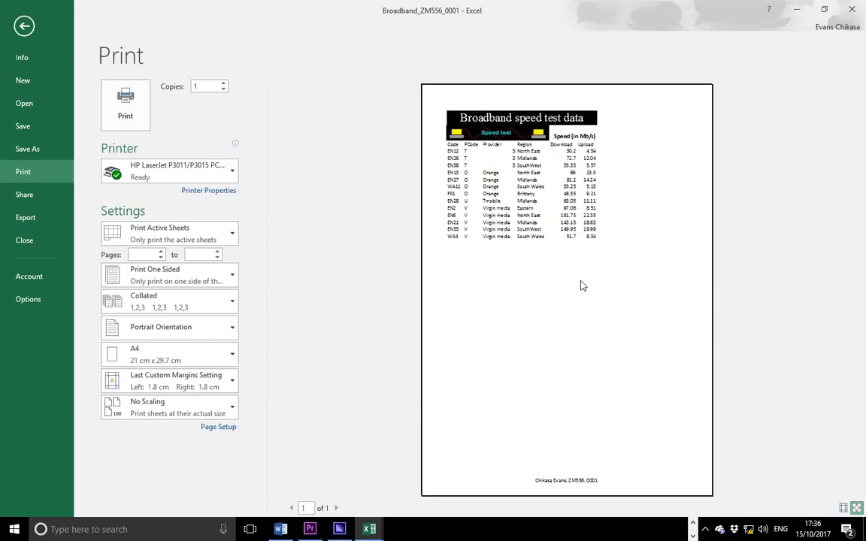
left_click(23, 26)
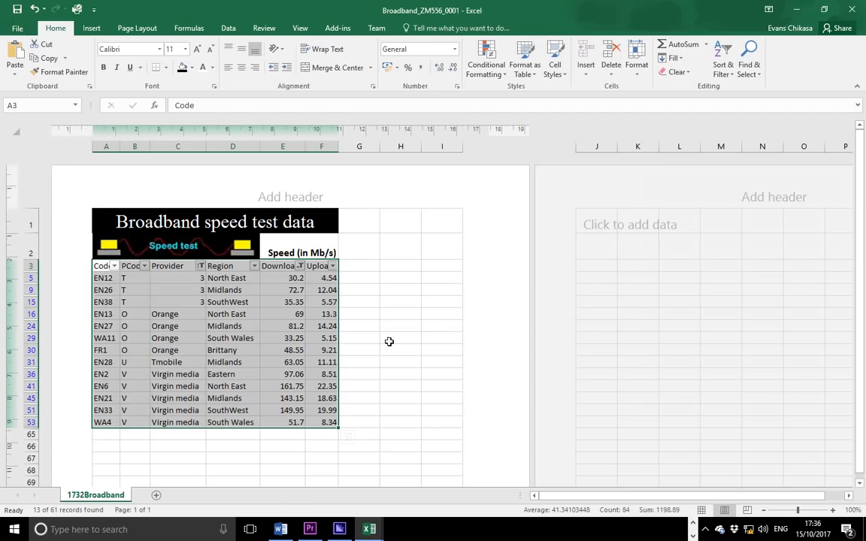
Read question 21 in the exam paper in Acrobat Reader for the upload speed criterion, and return to the Broadband workbook in Excel
left_click(693, 524)
left_click(371, 529)
scroll(343, 382, "down", 5)
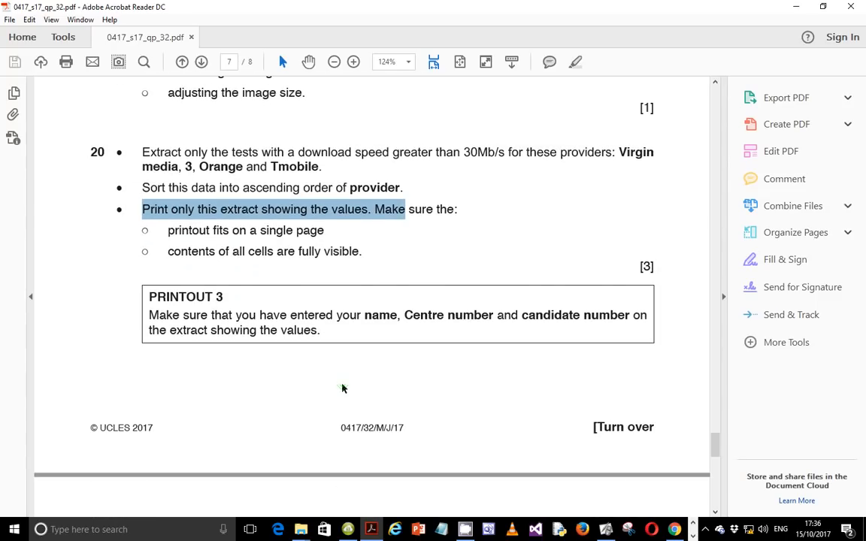
scroll(344, 382, "down", 4)
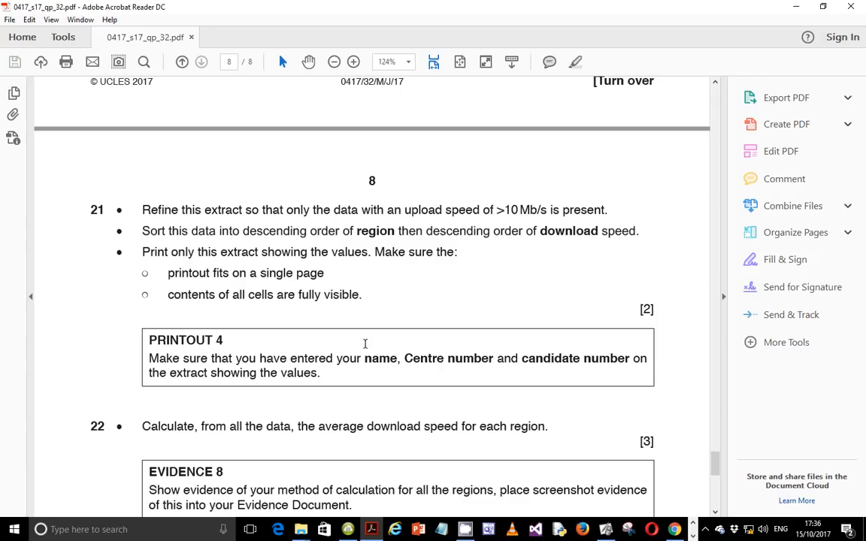
left_click_drag(144, 210, 243, 212)
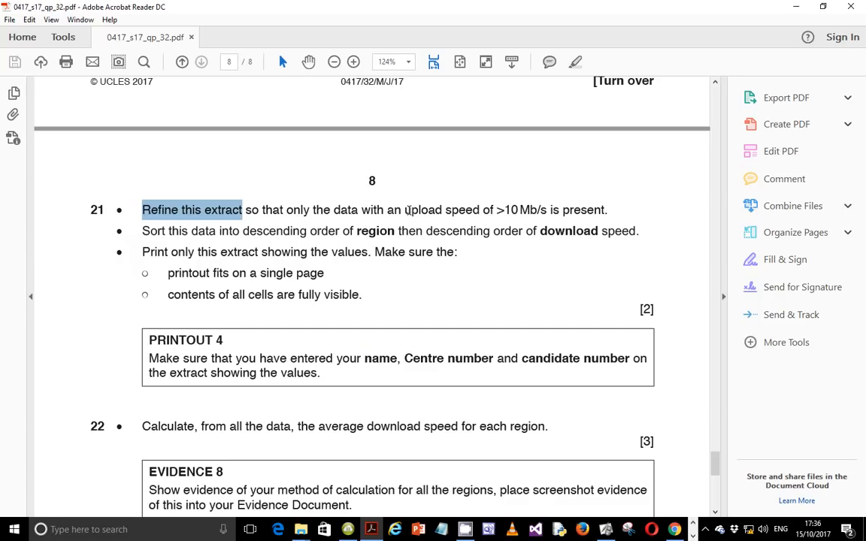
left_click_drag(405, 210, 523, 212)
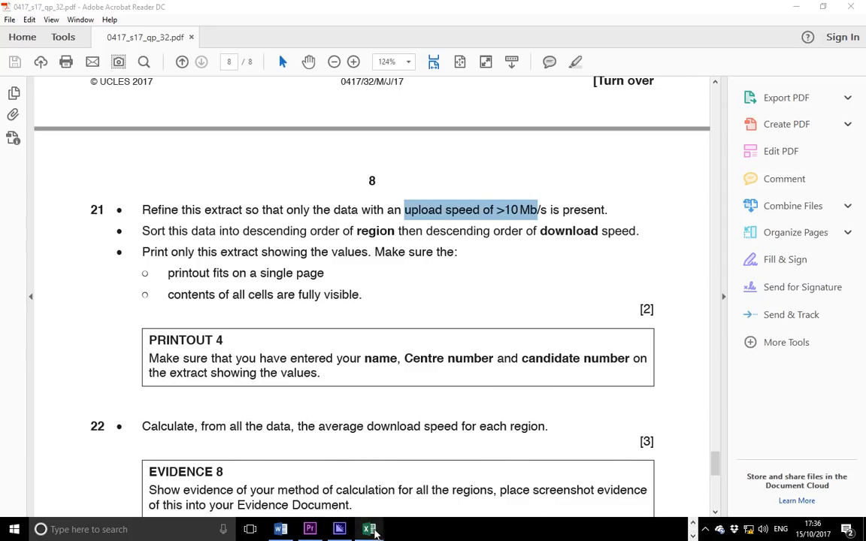
left_click(371, 526)
left_click(290, 430)
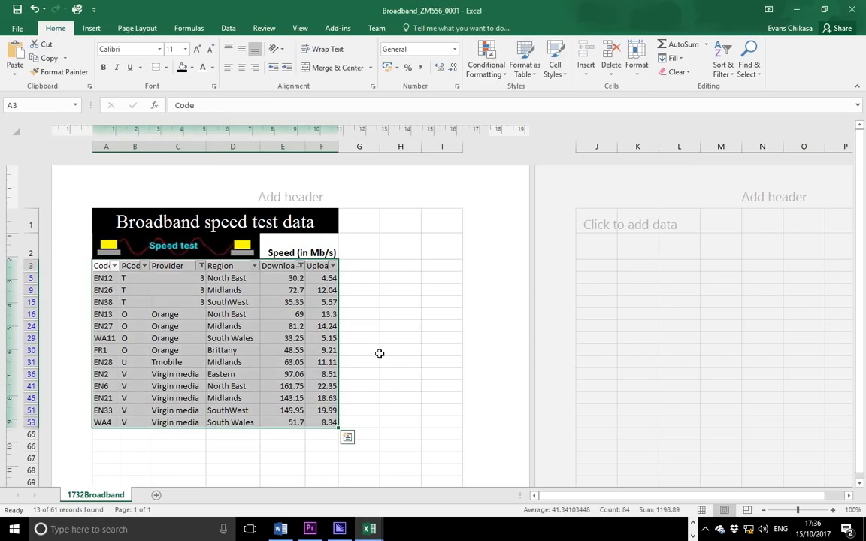
Filter the extract's Upload column to values greater than 10
left_click(332, 267)
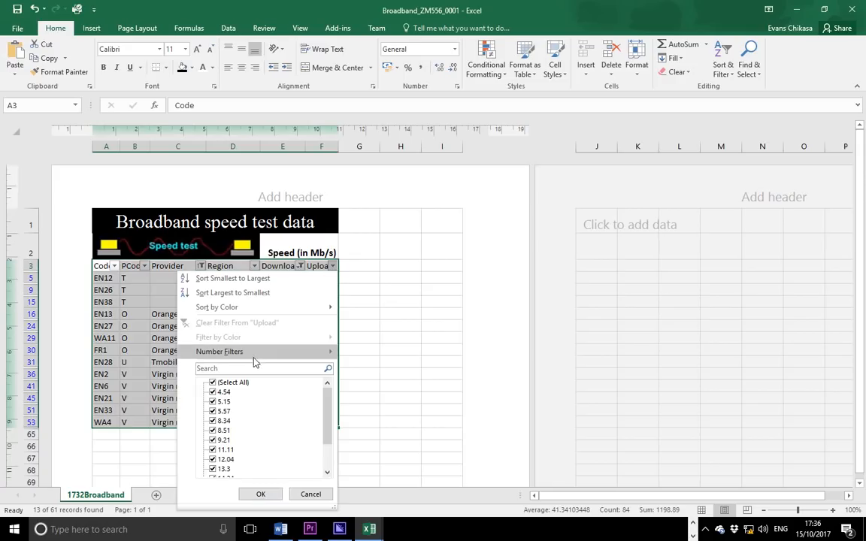
mouse_move(251, 352)
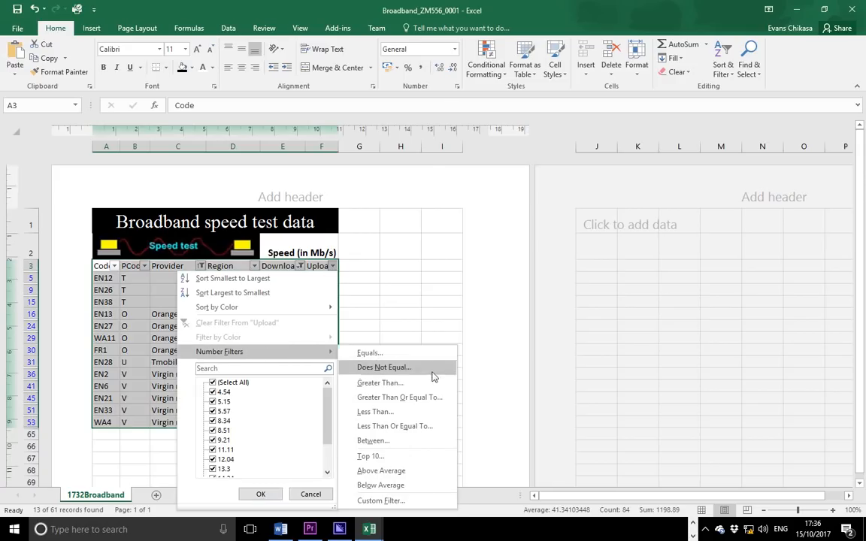
left_click(405, 384)
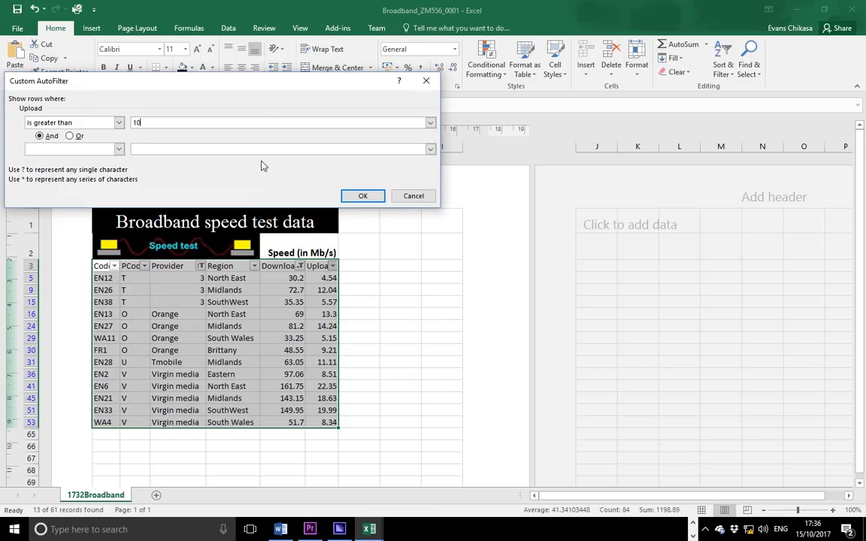
left_click(363, 196)
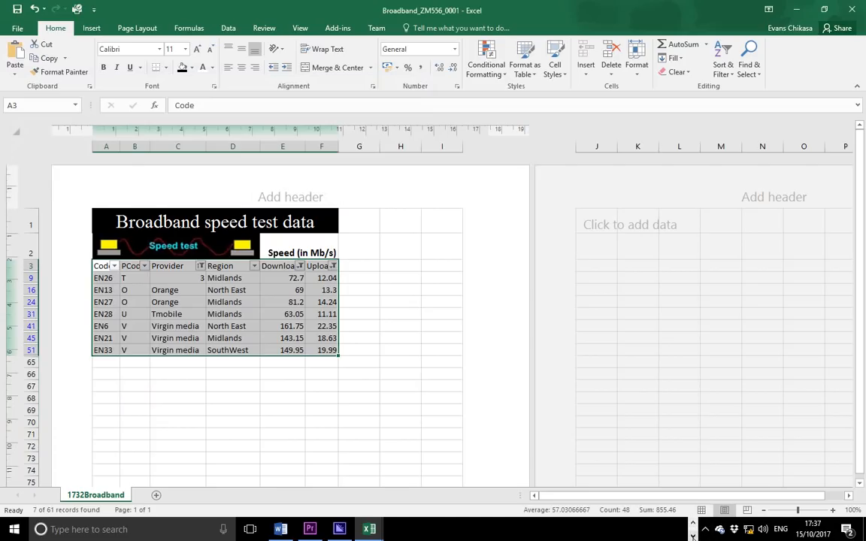
Read question 21's sorting requirements in the exam paper in Acrobat Reader and return to the Broadband workbook in Excel
left_click(693, 536)
left_click(366, 530)
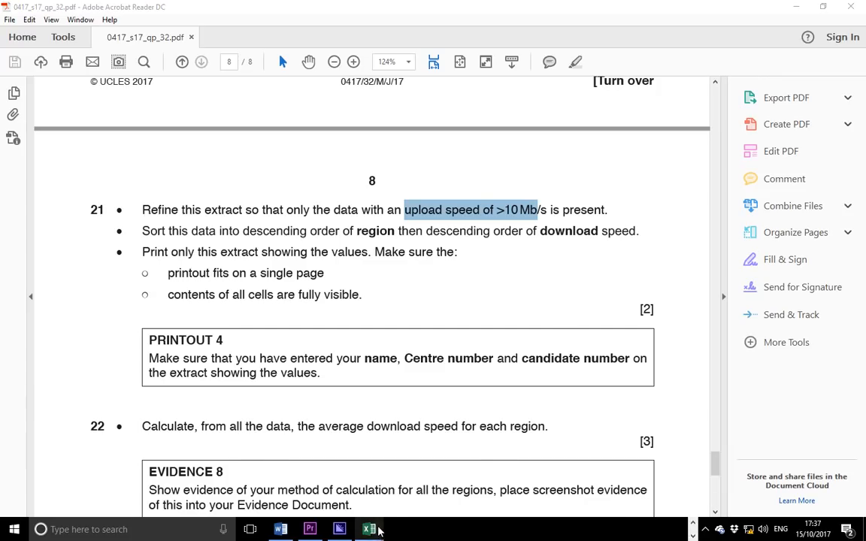
mouse_move(372, 517)
left_click(317, 479)
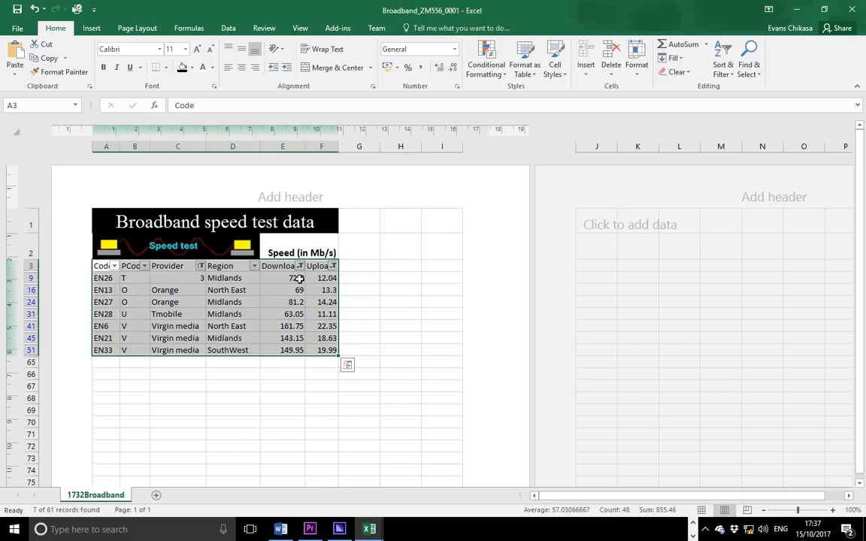
left_click(693, 524)
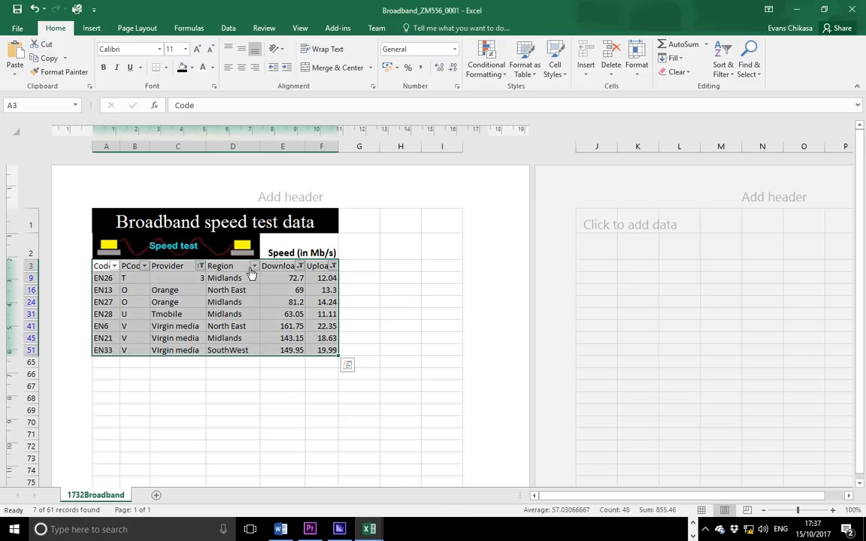
Sort the extract in descending order of Region
left_click(254, 266)
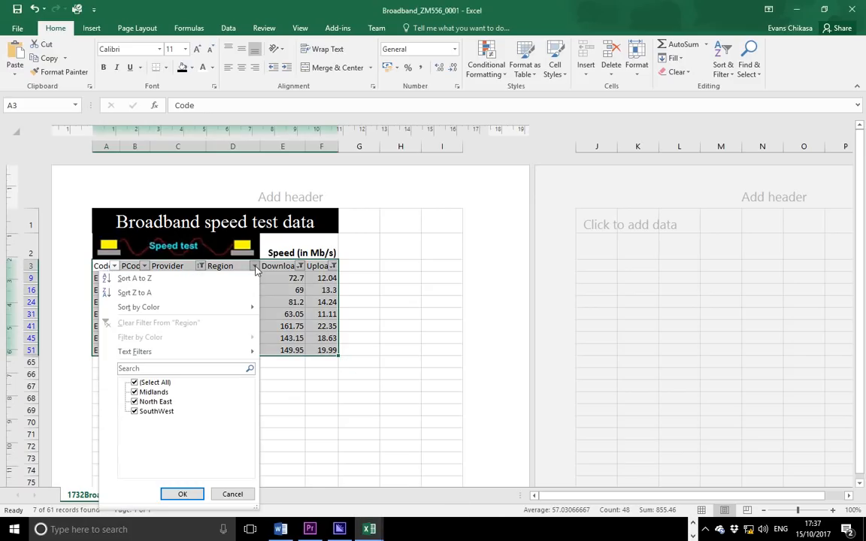
left_click(171, 293)
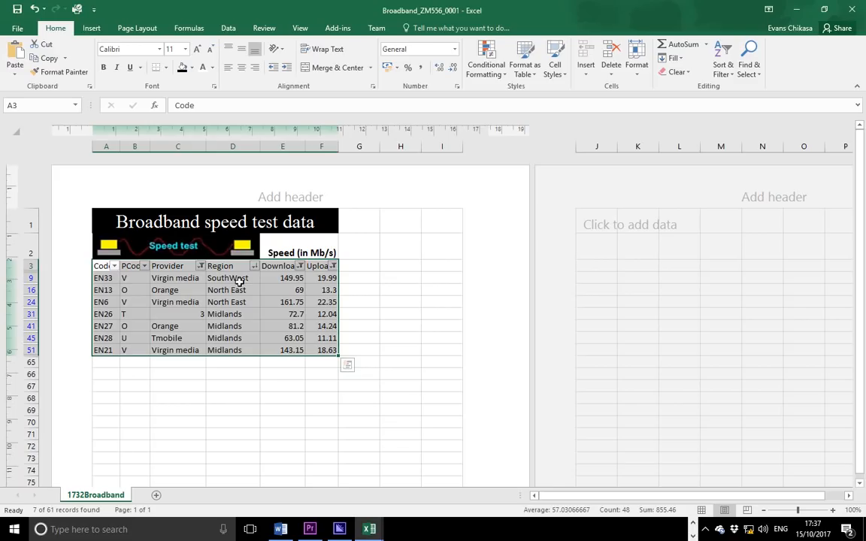
Sort the extract by Download from largest to smallest, followed by a Region sort from Z to A
left_click(300, 266)
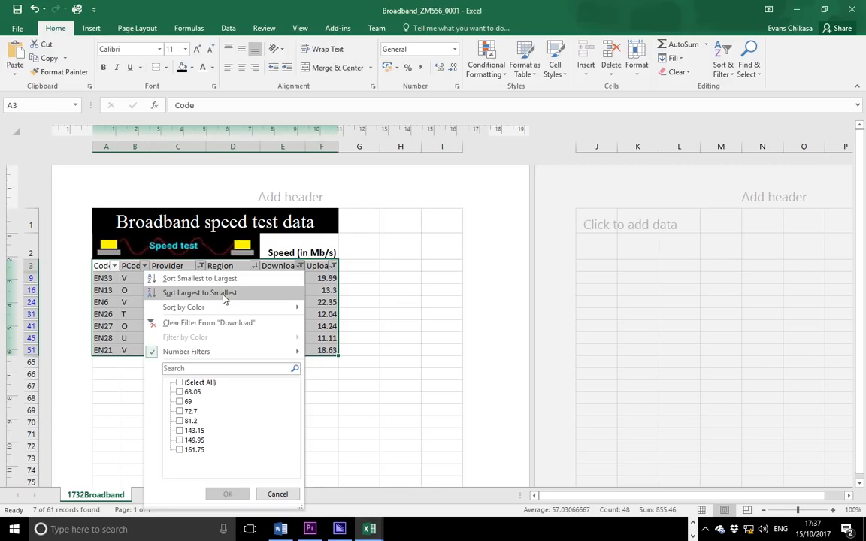
left_click(223, 293)
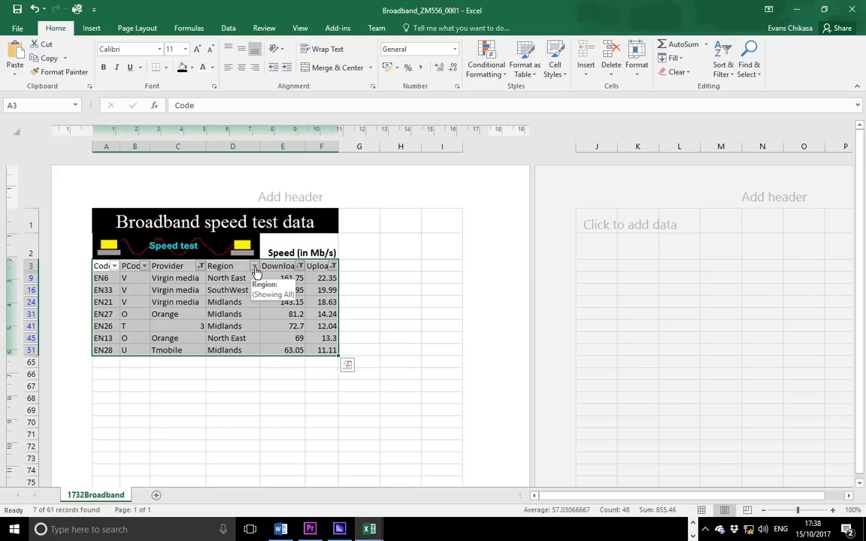
left_click(254, 267)
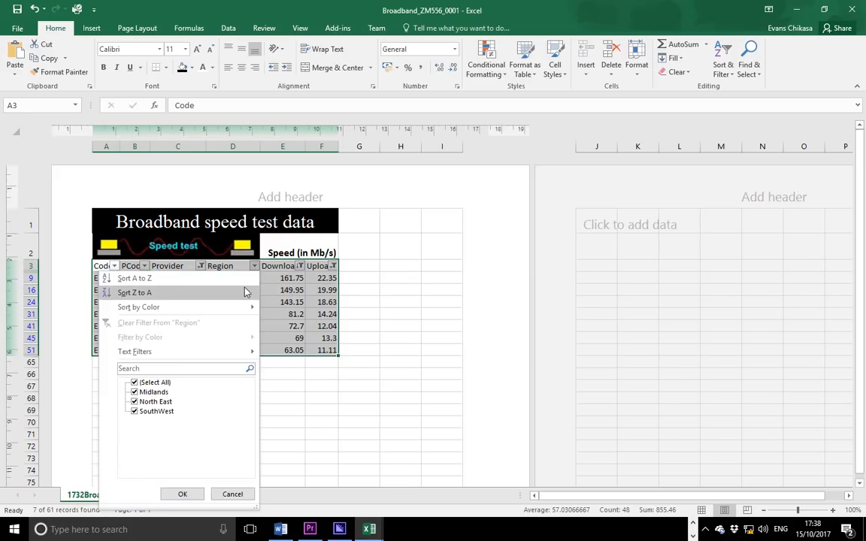
left_click(159, 293)
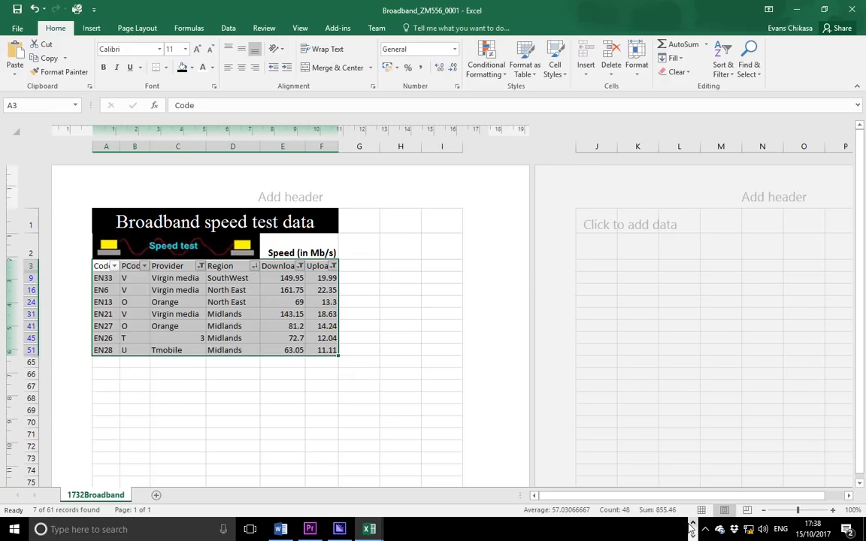
Check the region and download sort order of question 21 in the Acrobat Reader exam paper and return to the Broadband workbook in Excel
left_click(693, 535)
mouse_move(372, 529)
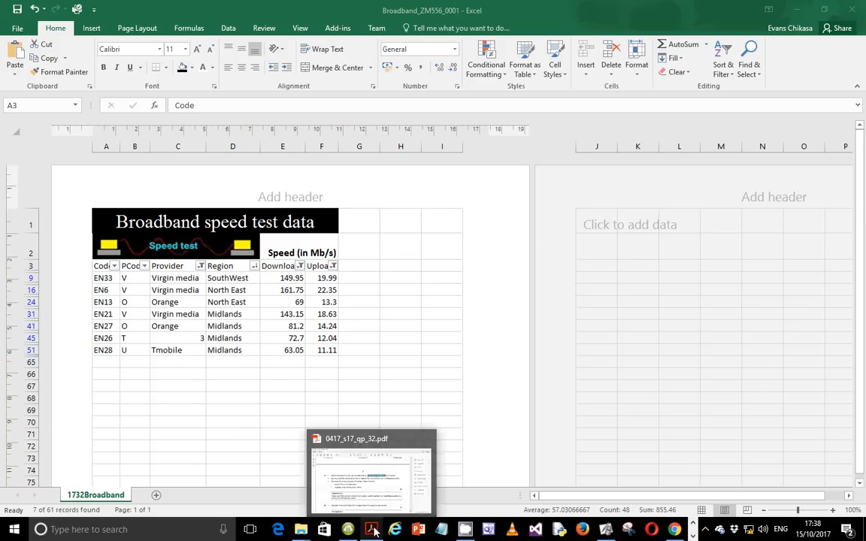
left_click(387, 495)
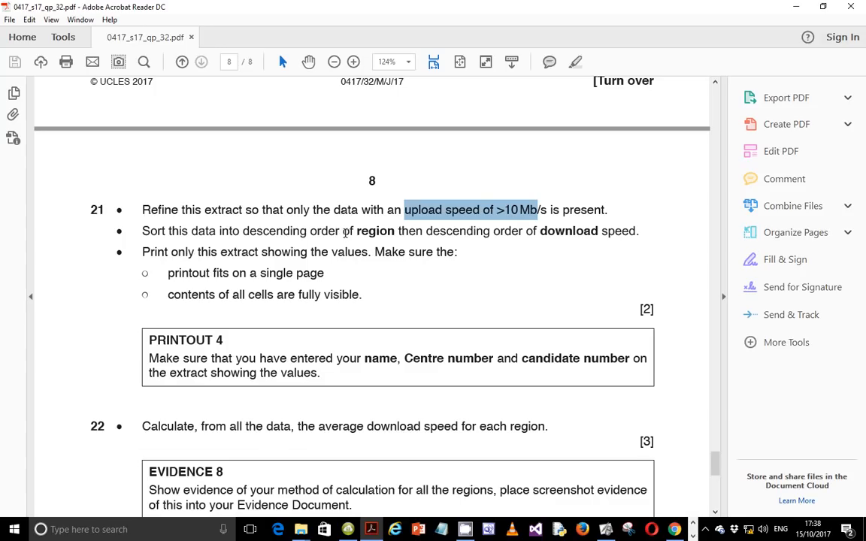
left_click_drag(345, 233, 394, 231)
left_click_drag(526, 232, 597, 231)
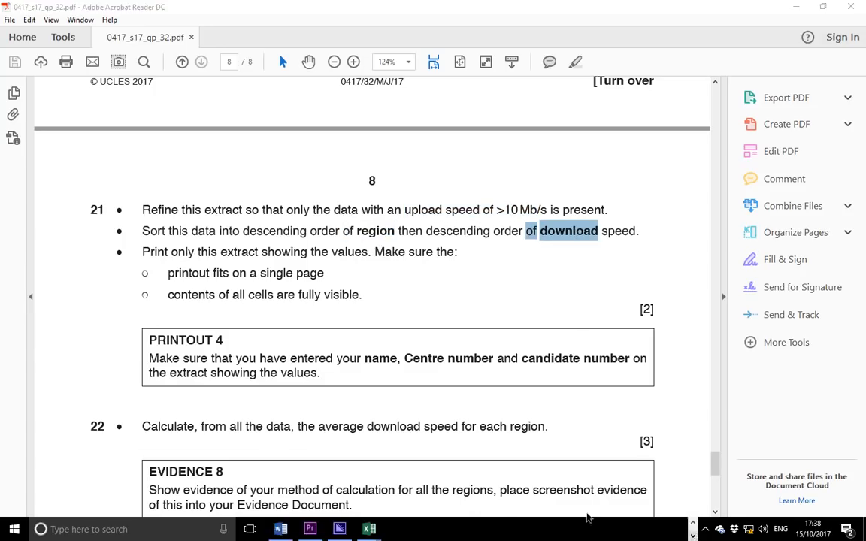
mouse_move(369, 529)
left_click(314, 486)
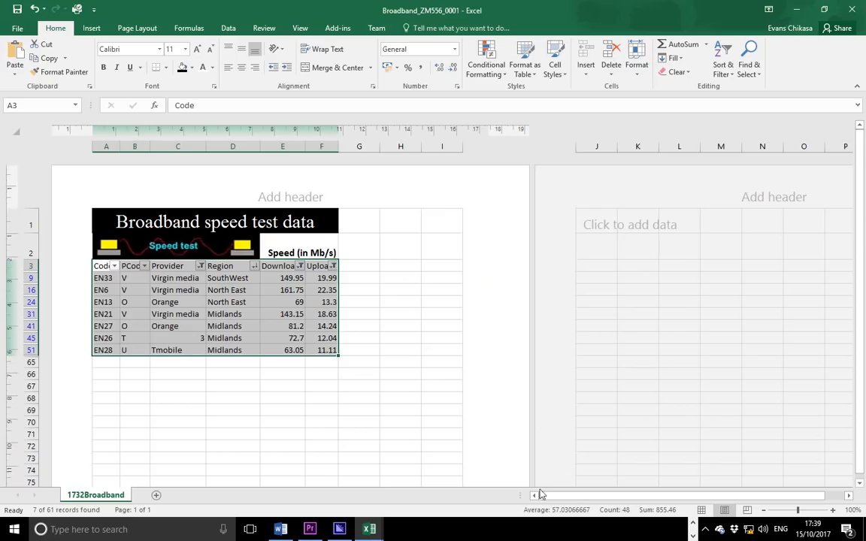
Read question 21's single-page and cell visibility requirements in the Acrobat Reader exam paper and return to the Broadband workbook in Excel
left_click(693, 524)
left_click(371, 530)
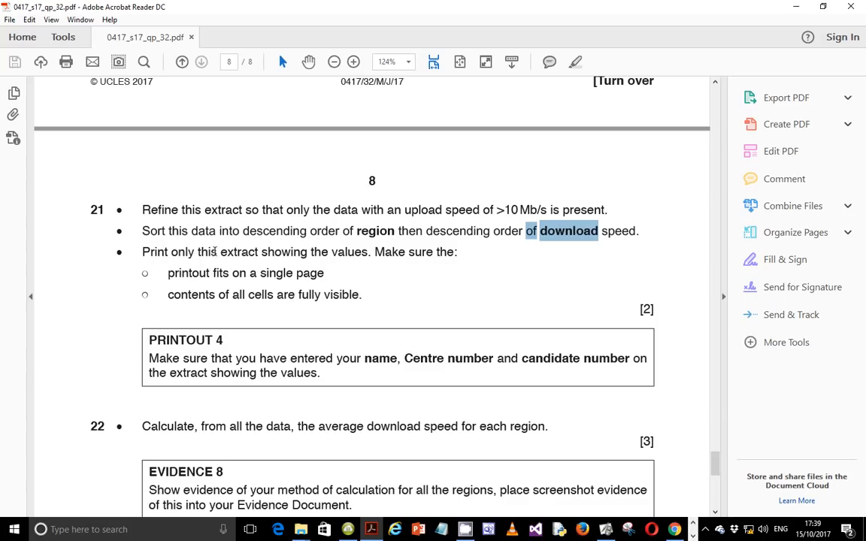
left_click_drag(212, 273, 290, 276)
left_click(199, 303)
left_click_drag(168, 295, 305, 323)
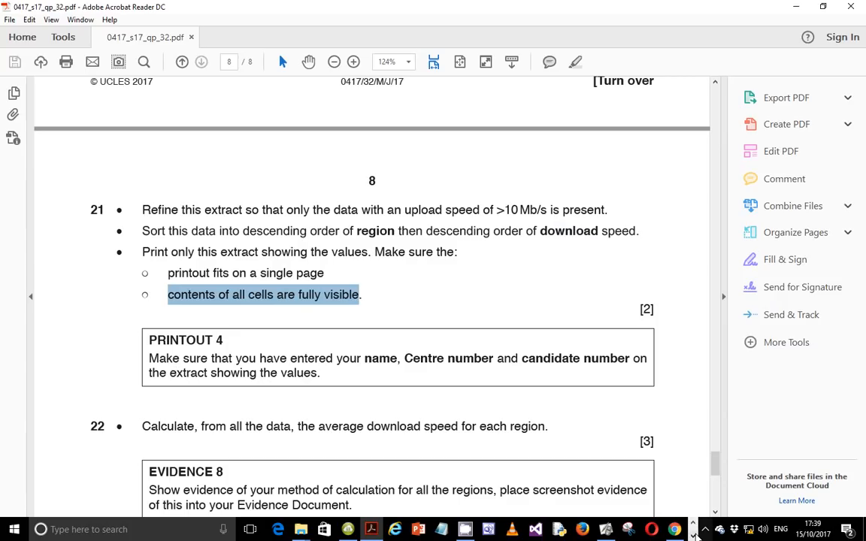
mouse_move(369, 530)
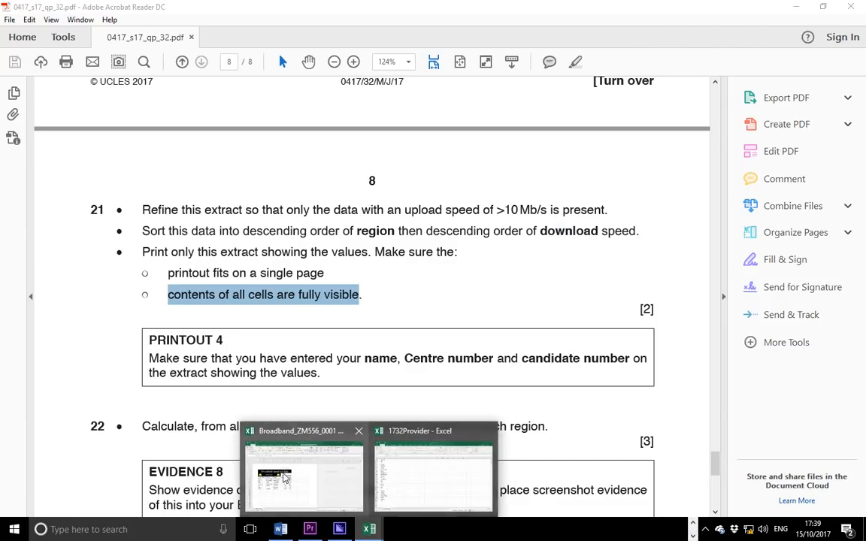
left_click(353, 481)
Preview the printout of the refined extract to check its page fit and visible cell contents, and return to the sheet
left_click(11, 32)
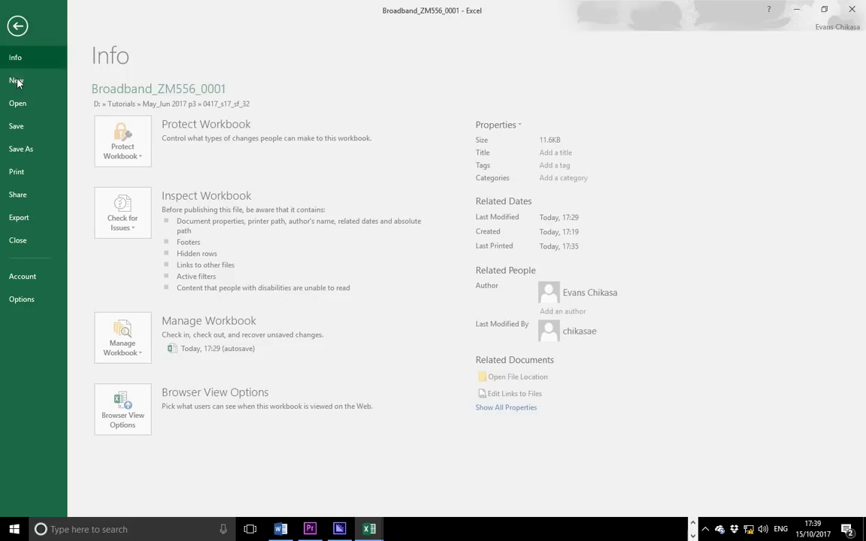
left_click(19, 171)
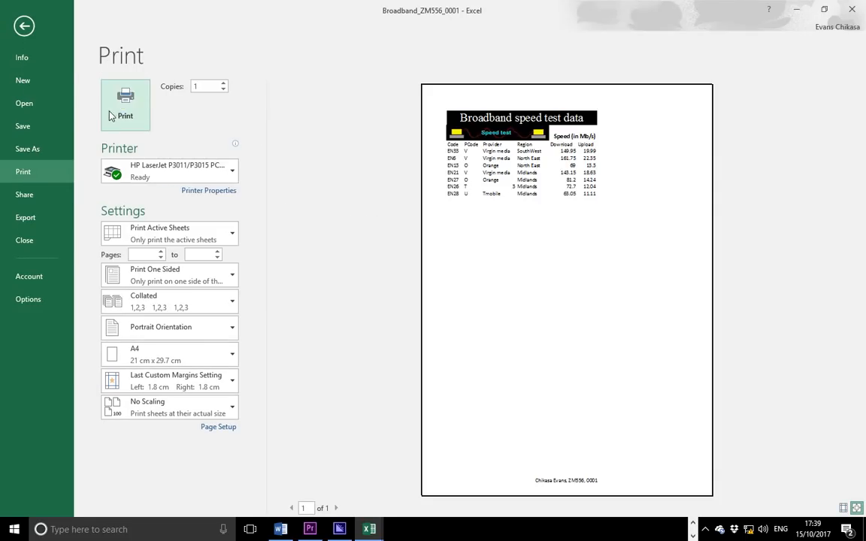
left_click(23, 26)
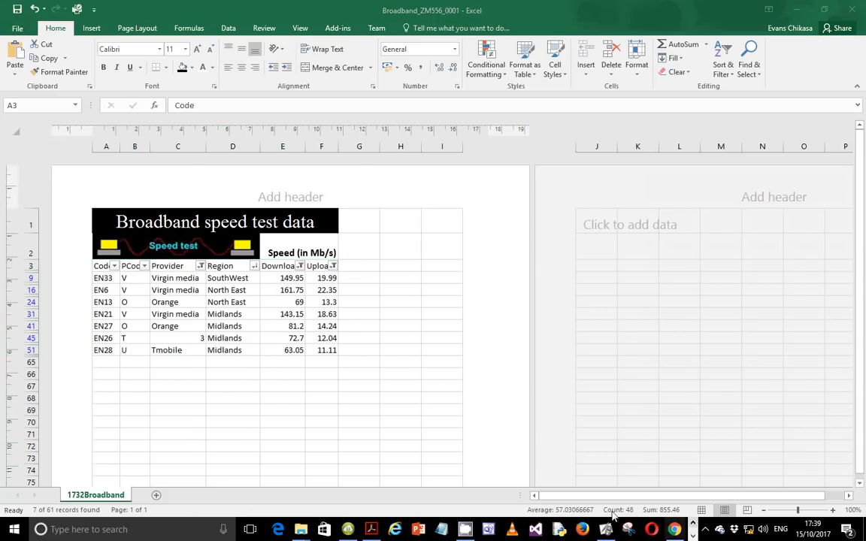
Read questions 22 and 23 in the exam paper in Acrobat Reader and return to the Broadband workbook in Excel
left_click(371, 529)
scroll(323, 343, "down", 3)
scroll(323, 344, "down", 2)
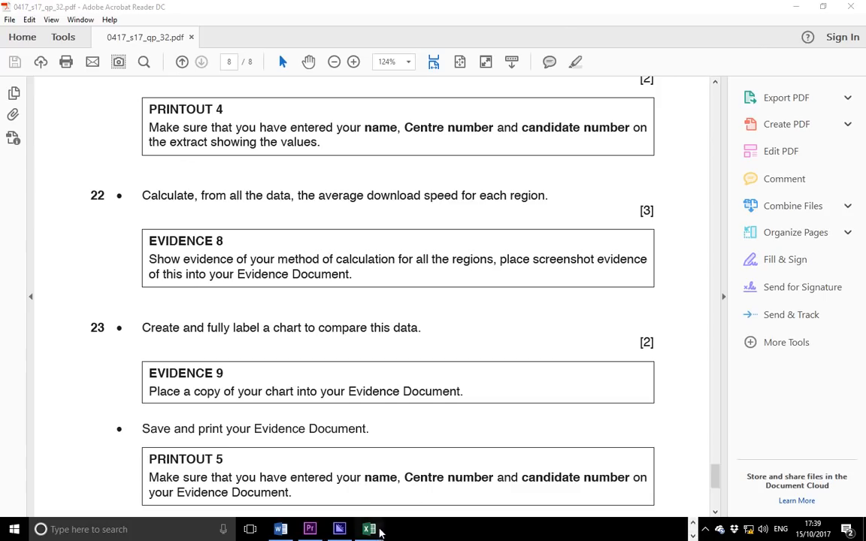
mouse_move(371, 529)
left_click(358, 478)
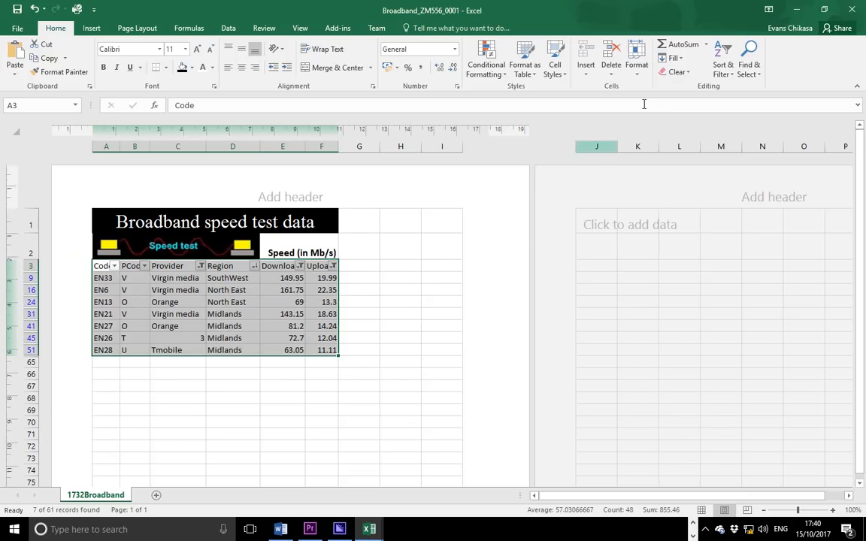
Clear all filters from the broadband data so every record is shown
left_click(722, 62)
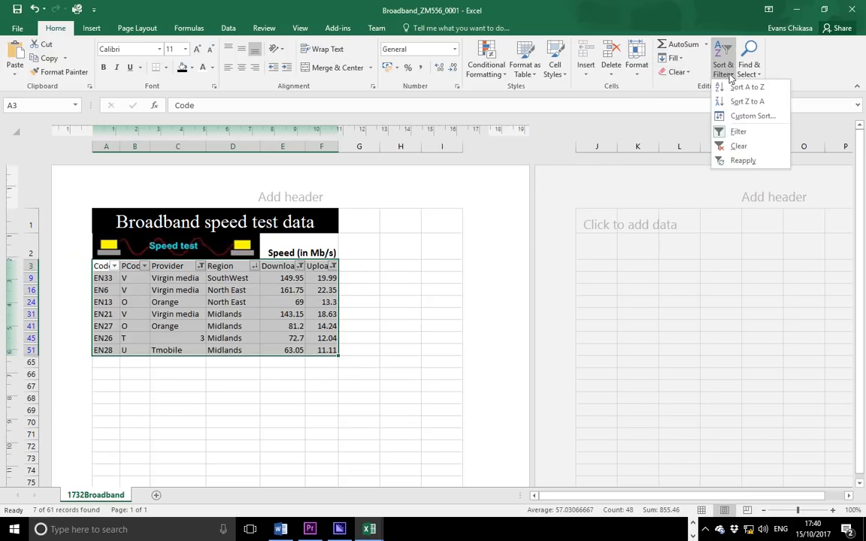
left_click(738, 146)
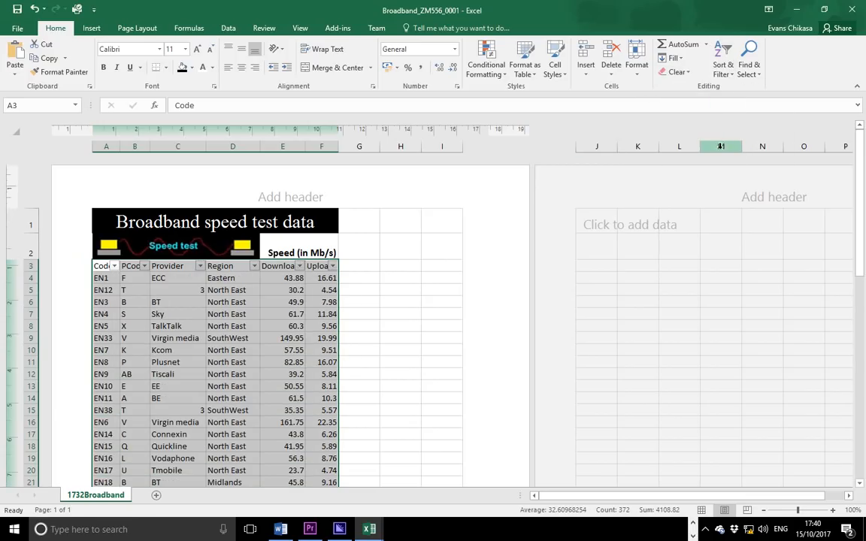
Begin an average formula with "=ave" in cell E65, directly below the download speed data
scroll(154, 331, "down", 10)
scroll(165, 328, "down", 4)
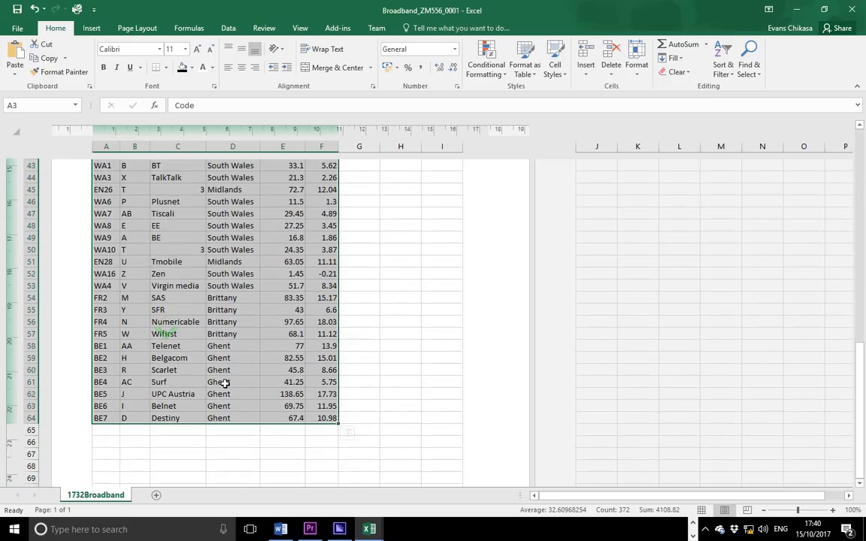
left_click(290, 433)
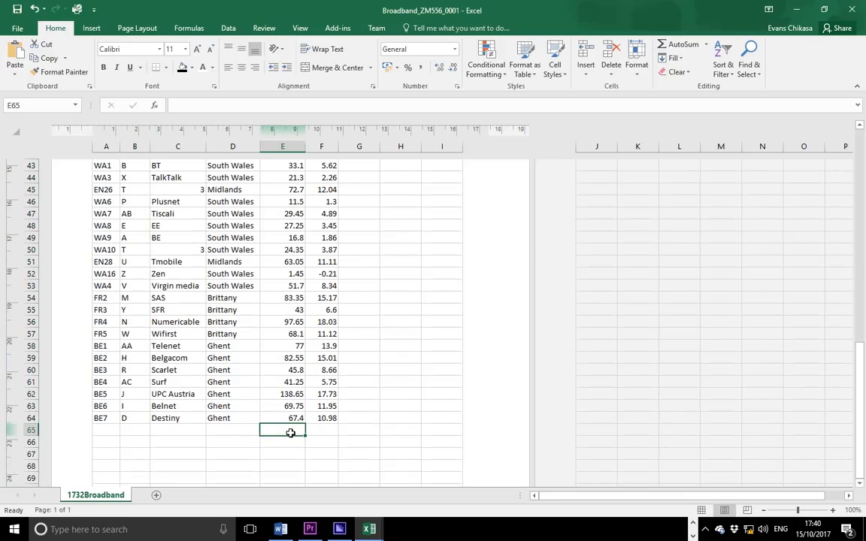
type("=ave")
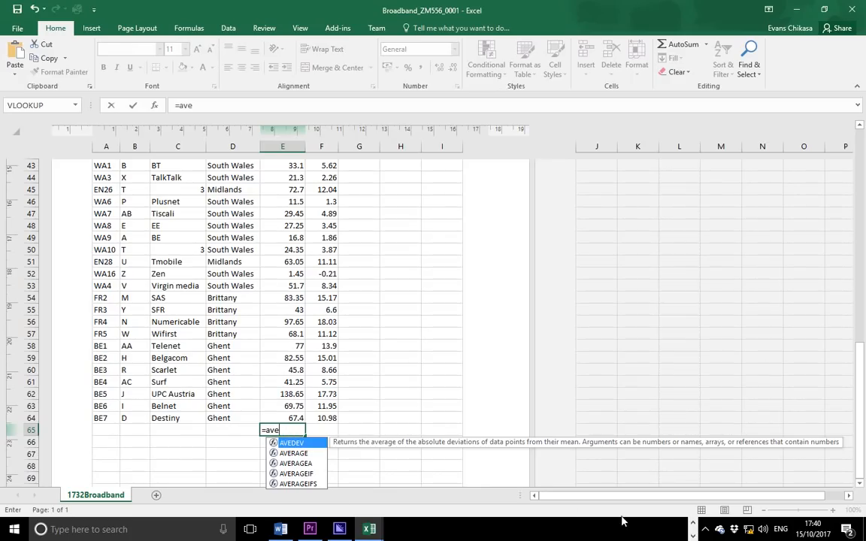
Reread question 22 on average download speeds per region in the Acrobat Reader exam paper and return to the unfinished formula in Excel
left_click(692, 523)
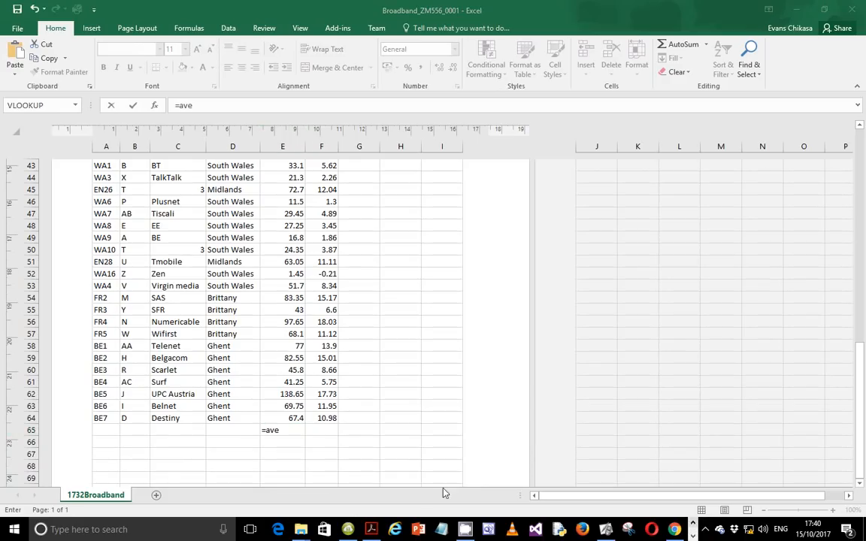
left_click(371, 529)
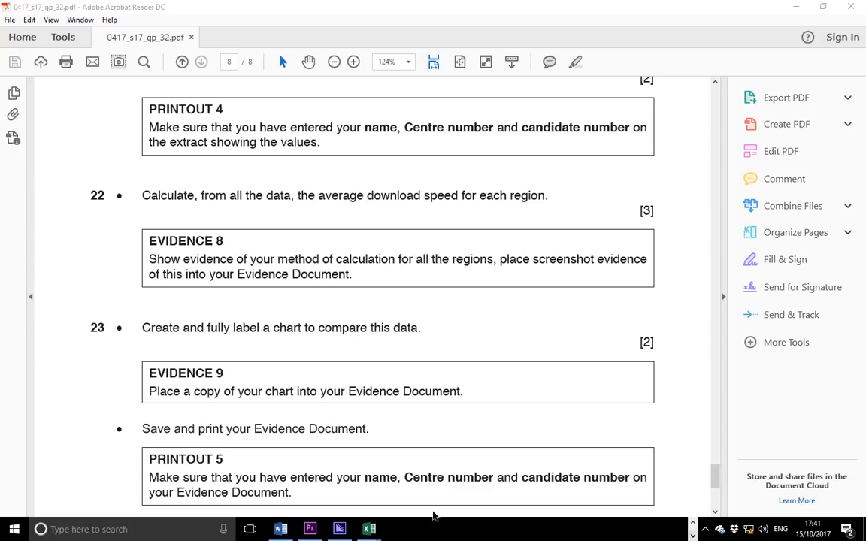
mouse_move(369, 529)
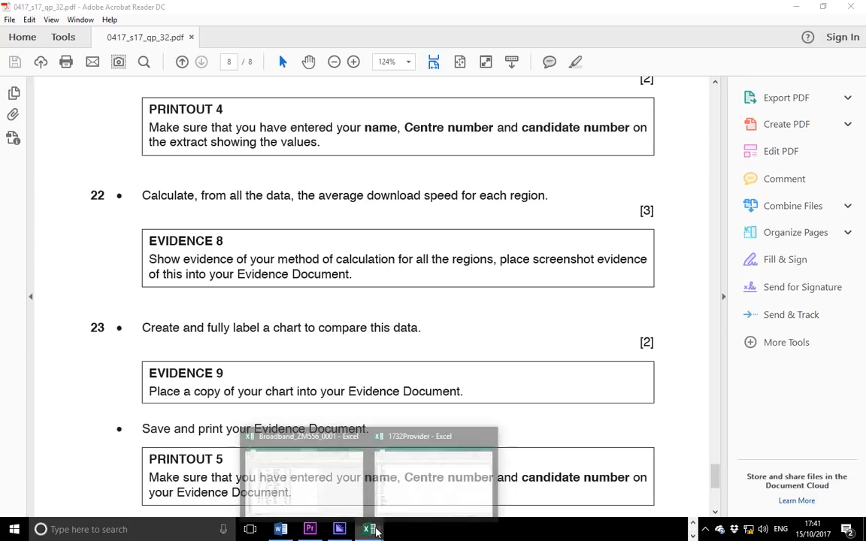
left_click(307, 472)
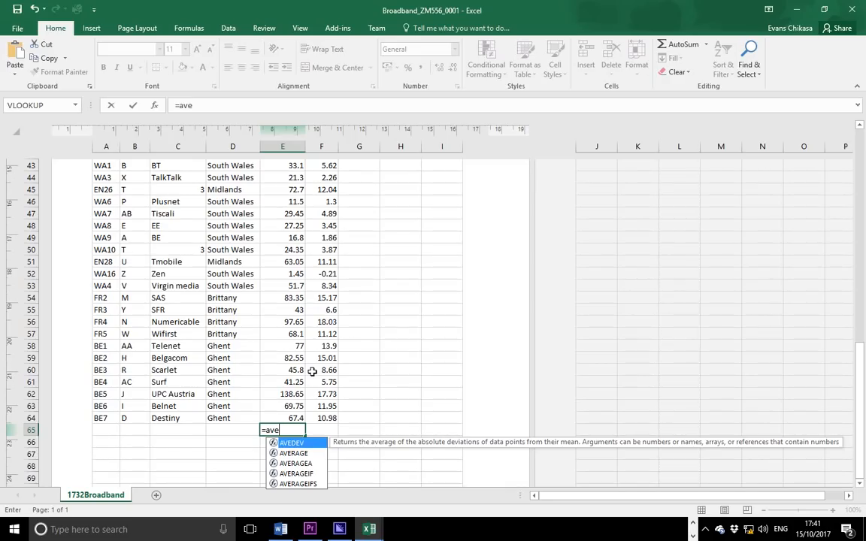
scroll(297, 314, "up", 1)
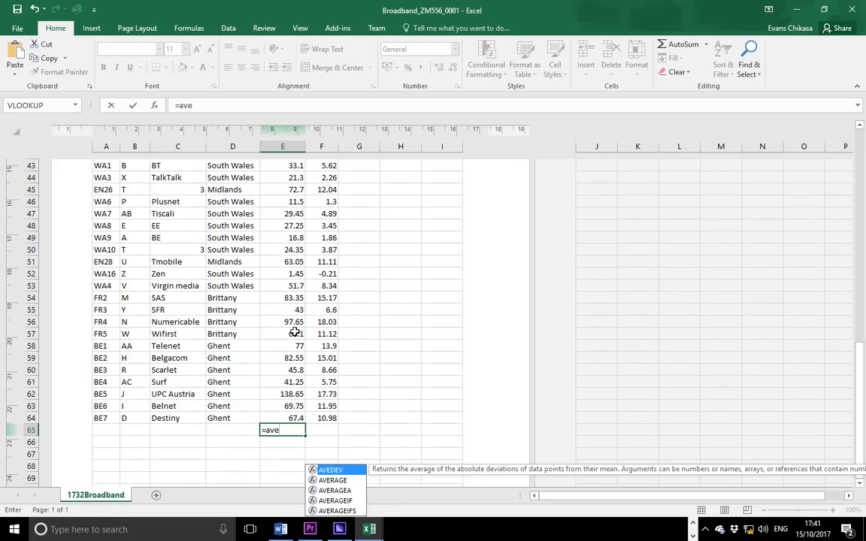
key("BackSpace")
key("BackSpace")
key("BackSpace")
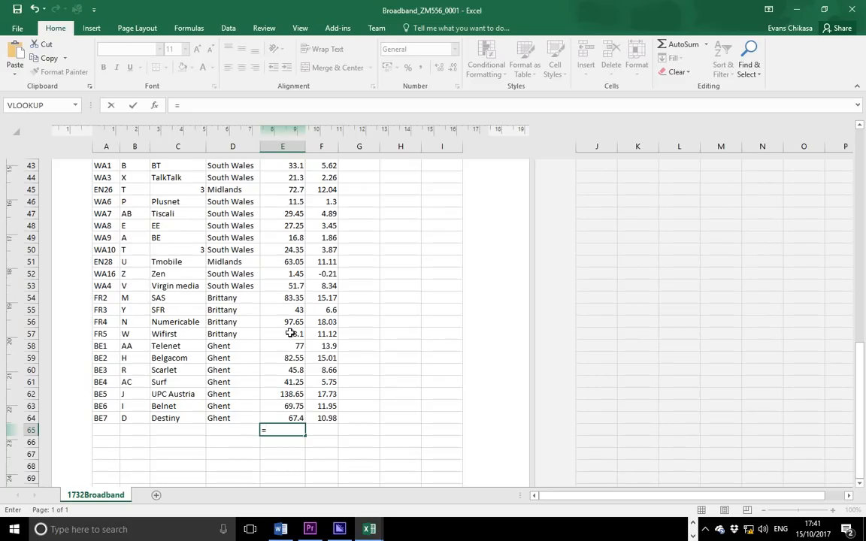
scroll(290, 333, "up", 5)
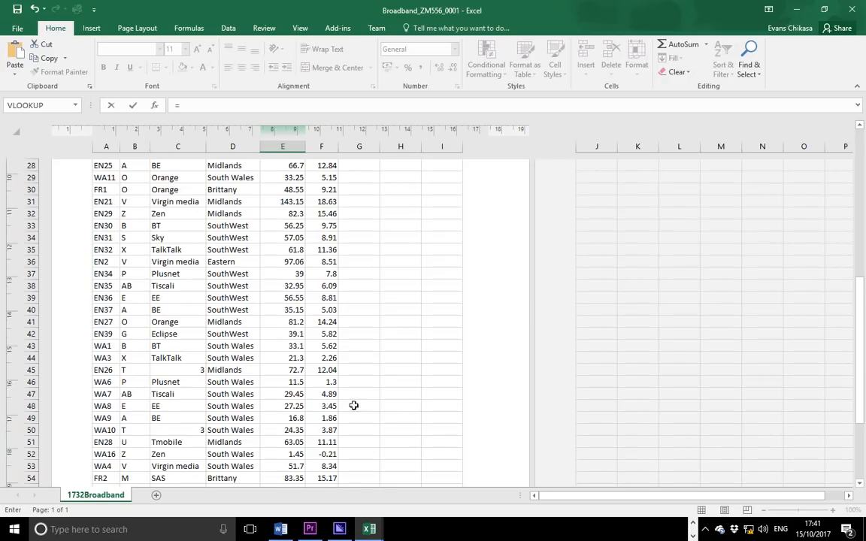
scroll(362, 412, "up", 1)
scroll(368, 382, "up", 8)
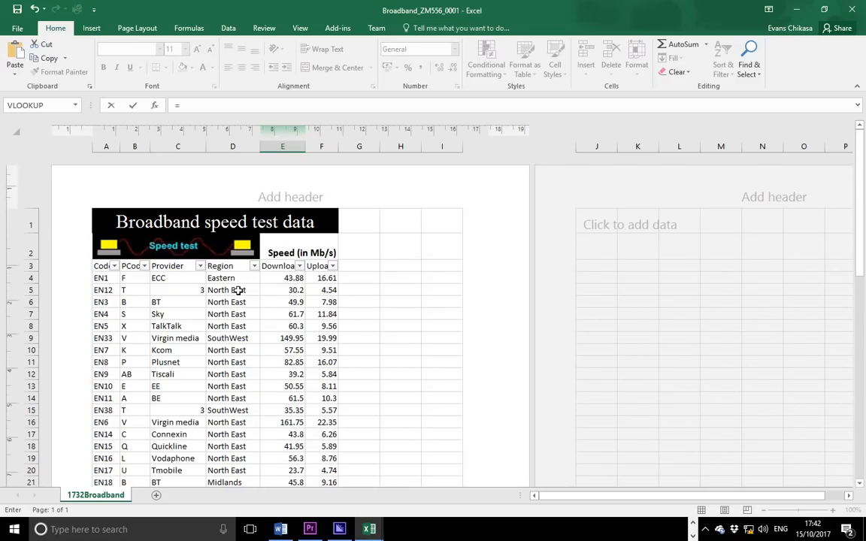
left_click_drag(238, 289, 241, 325)
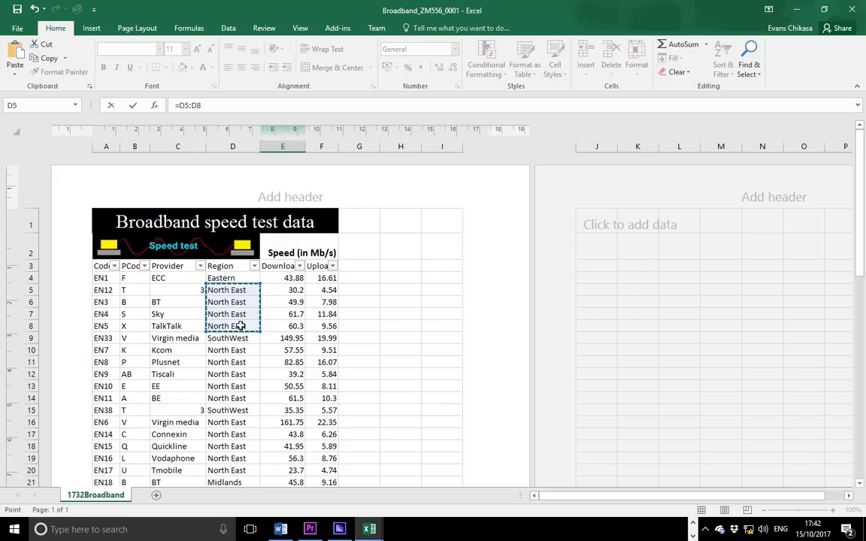
key("Escape")
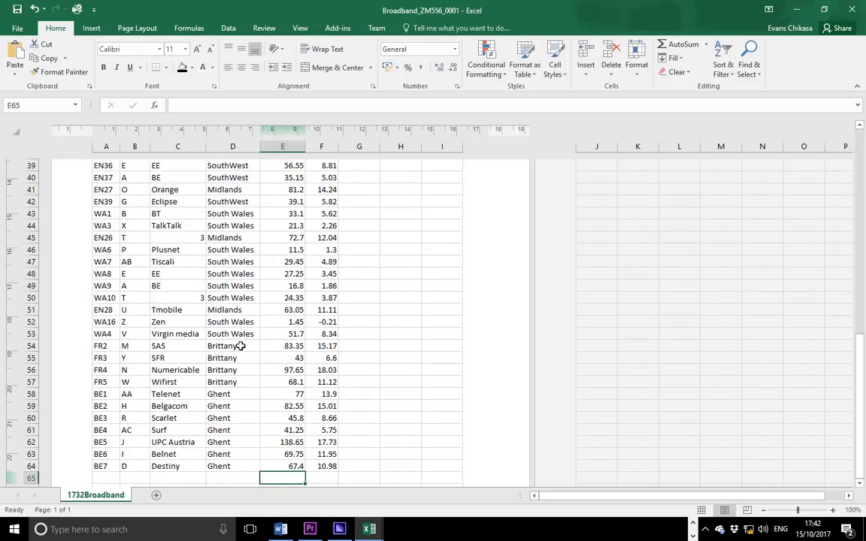
Examine the Ghent records at the end of the data, matching the region cells D58:D64 with their download speeds in E58:E64
left_click_drag(224, 396, 233, 464)
left_click(272, 394)
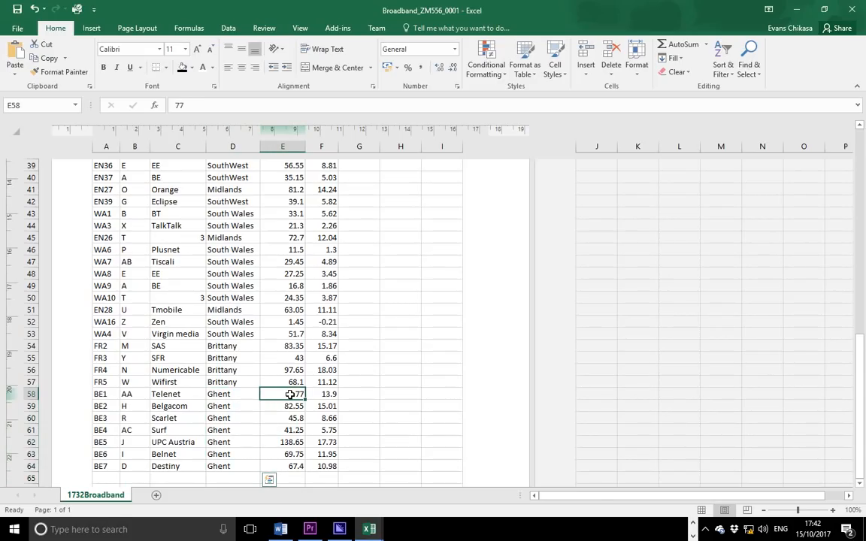
left_click_drag(290, 394, 296, 467)
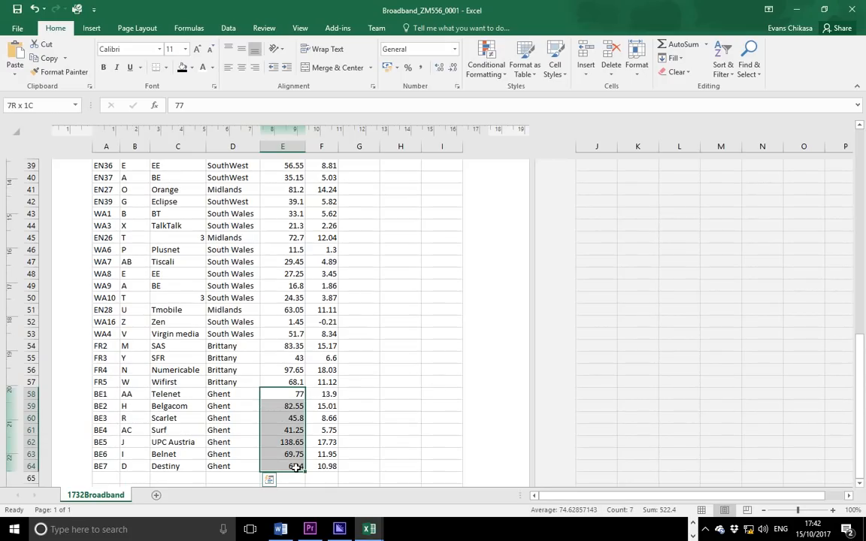
left_click_drag(296, 468, 296, 468)
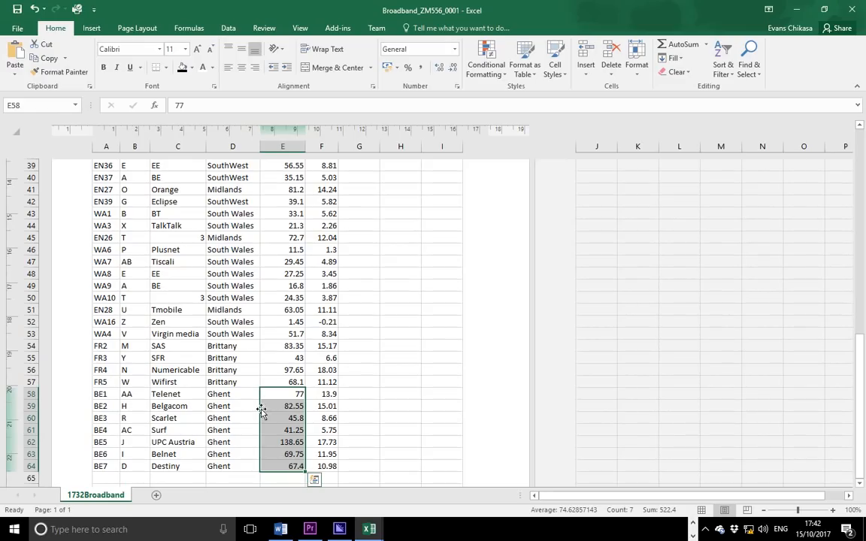
left_click(283, 393)
left_click_drag(282, 394, 292, 469)
left_click_drag(233, 397, 245, 466)
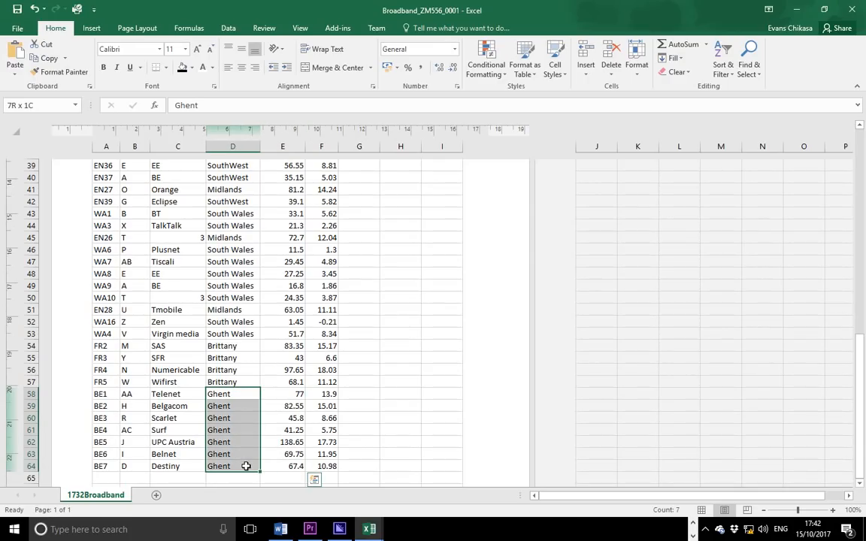
left_click(284, 394)
left_click(285, 406)
left_click(287, 418)
left_click(288, 430)
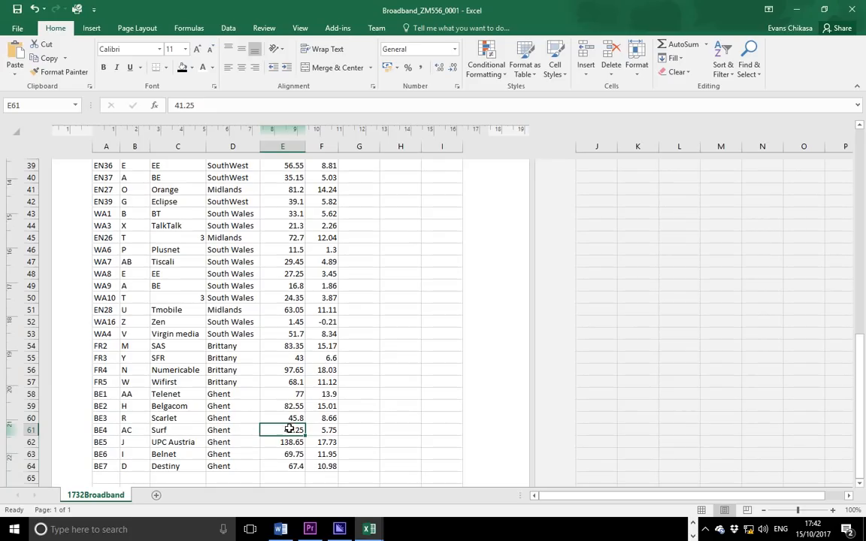
Examine the Brittany cells in rows 54 to 57 and the South Wales cells in rows 46 to 50 with their download speeds
left_click_drag(235, 346, 239, 382)
left_click_drag(290, 346, 291, 382)
left_click_drag(246, 249, 241, 298)
left_click_drag(294, 250, 290, 295)
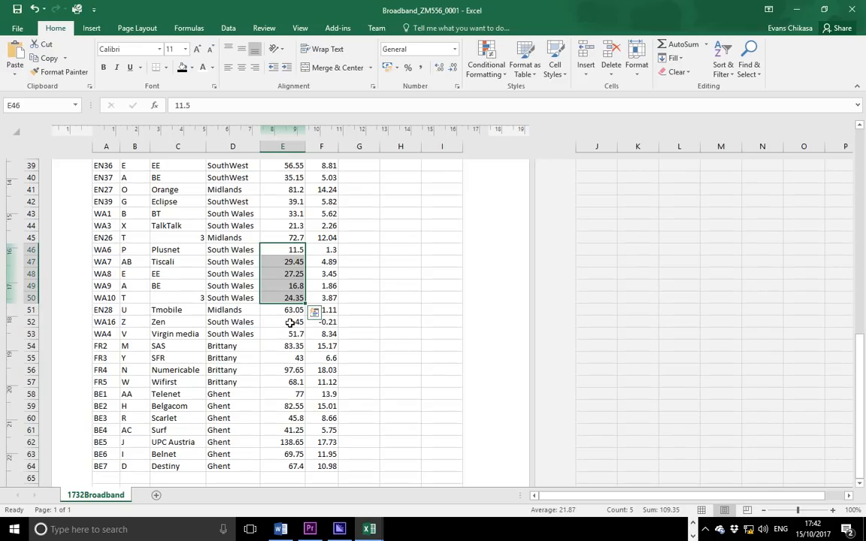
Reread question 22 and its Evidence 8 requirement in the Acrobat Reader exam paper and return to the Broadband workbook in Excel
scroll(373, 348, "up", 1)
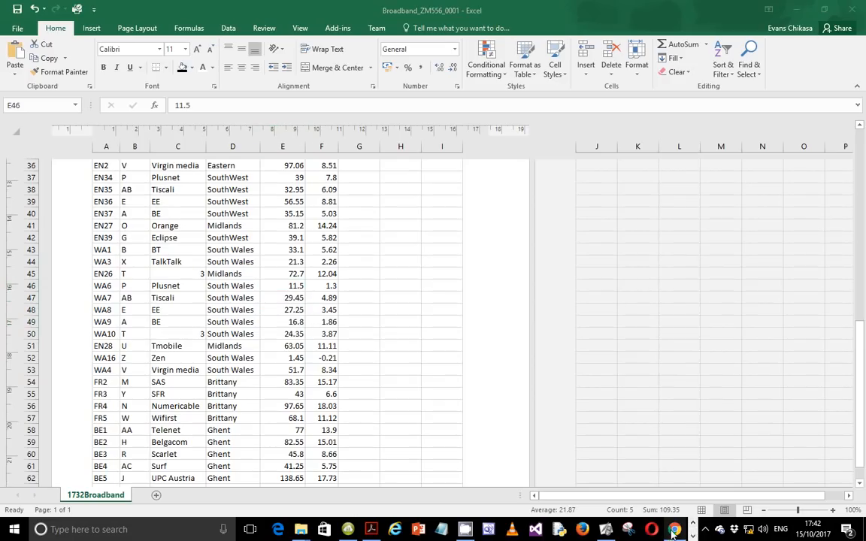
left_click(373, 528)
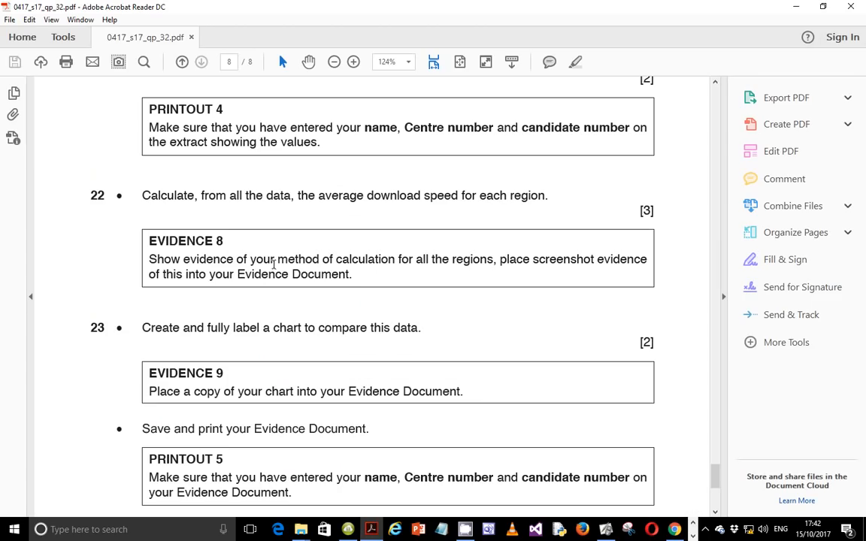
scroll(277, 249, "up", 4)
scroll(278, 251, "down", 2)
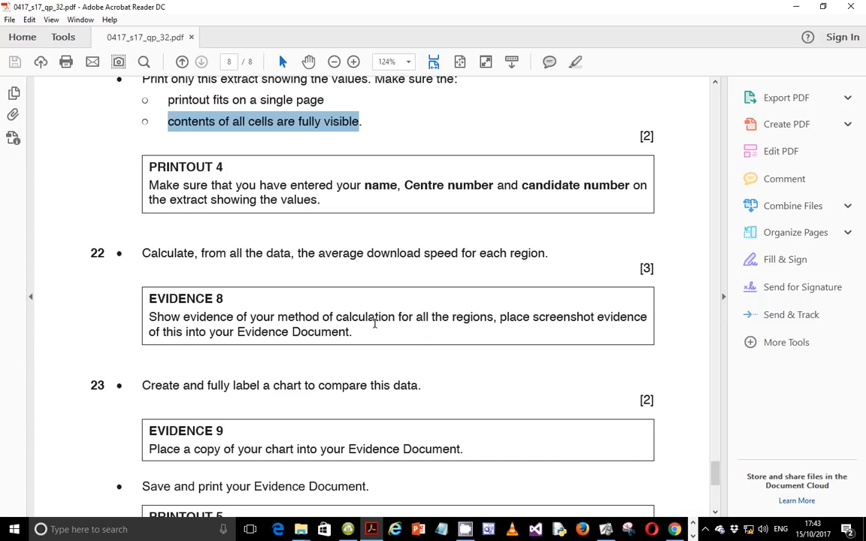
left_click(693, 536)
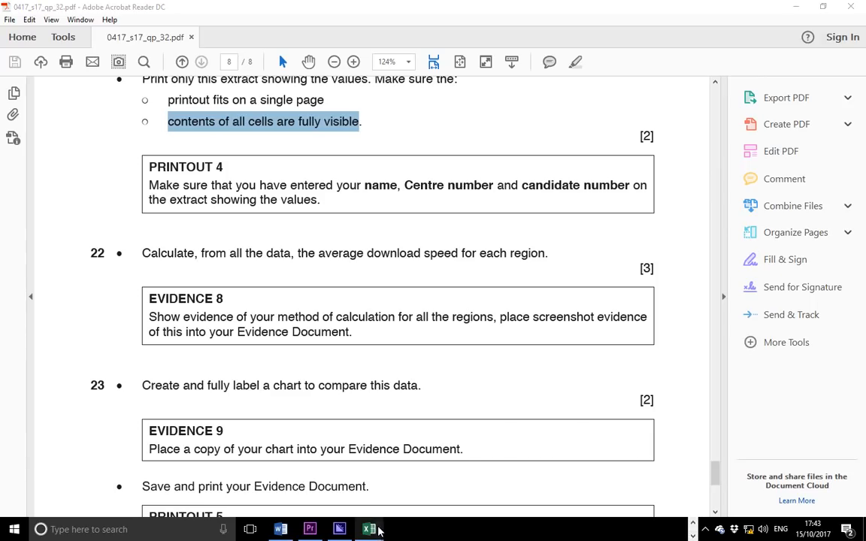
mouse_move(368, 529)
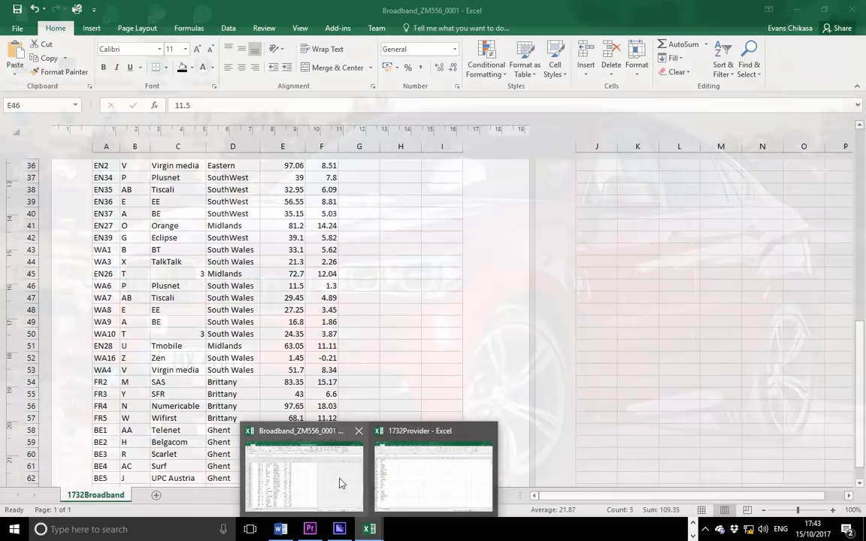
left_click(339, 483)
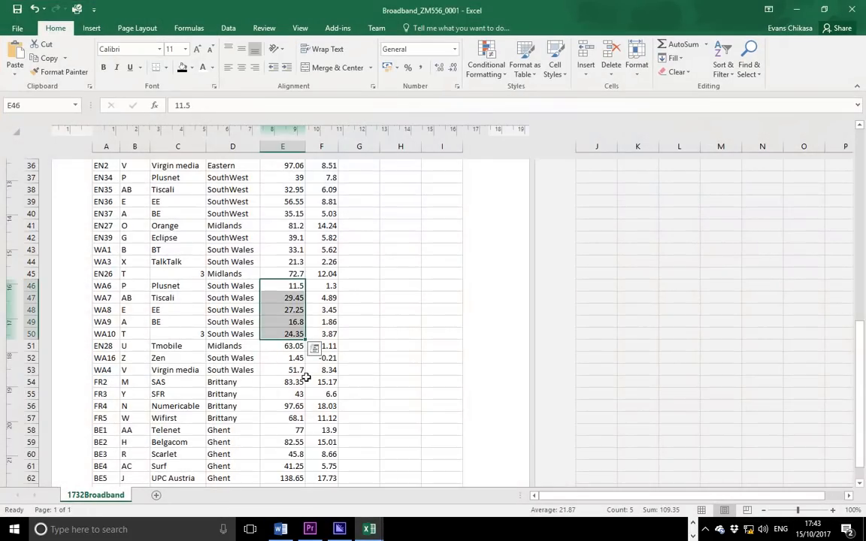
Look through the whole Region column to check how the records of each region are distributed across the data
scroll(305, 374, "down", 12)
scroll(305, 377, "up", 20)
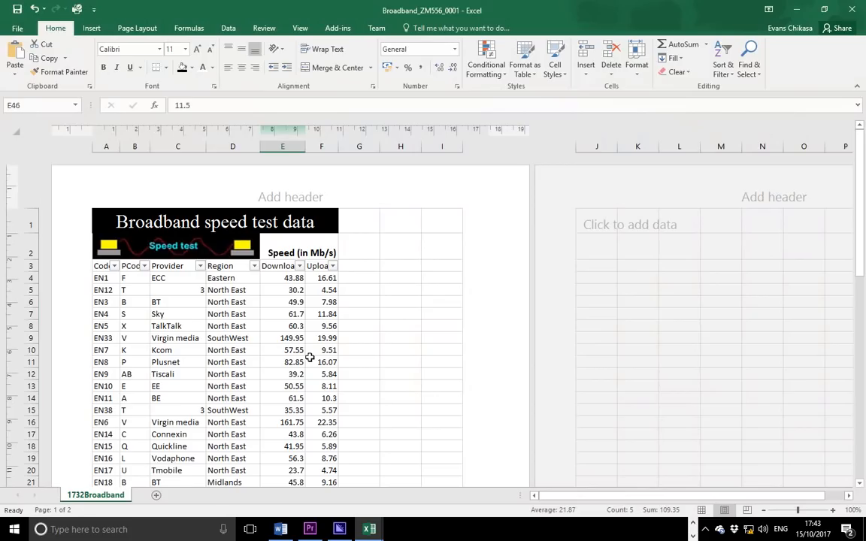
left_click(224, 278)
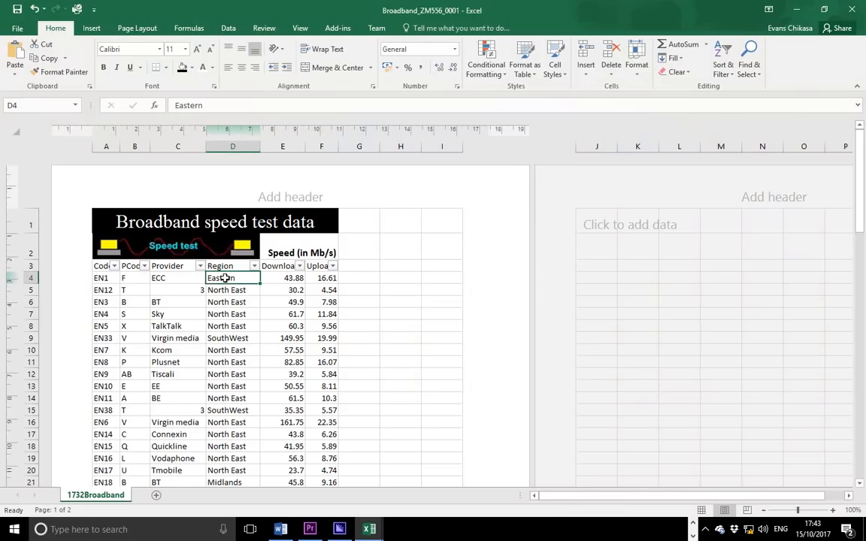
left_click(227, 289)
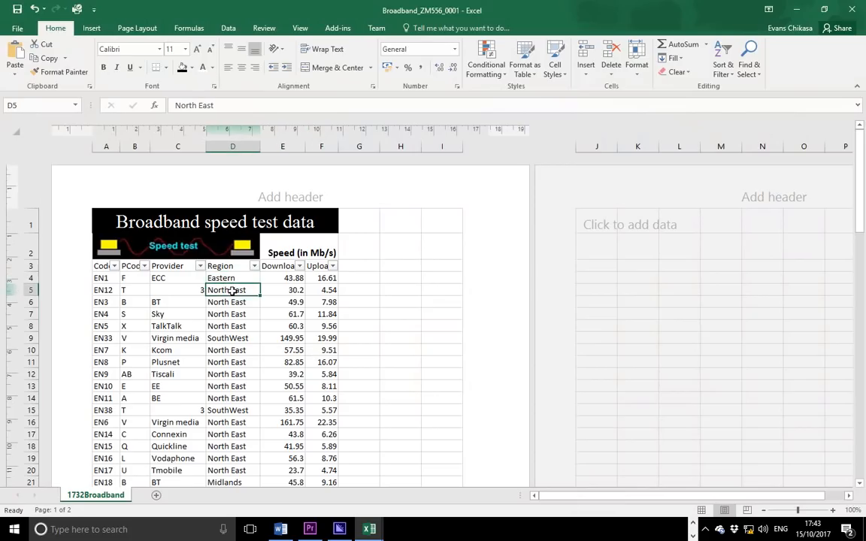
left_click(244, 327)
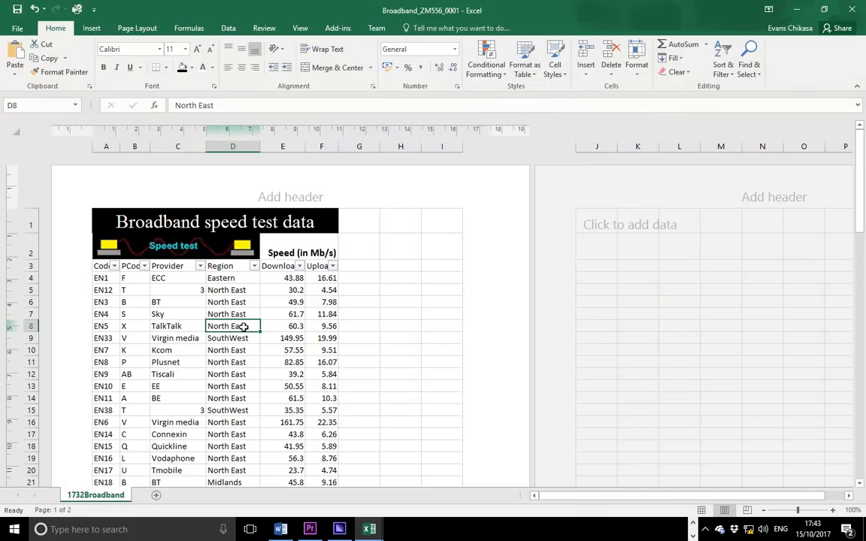
left_click(240, 314)
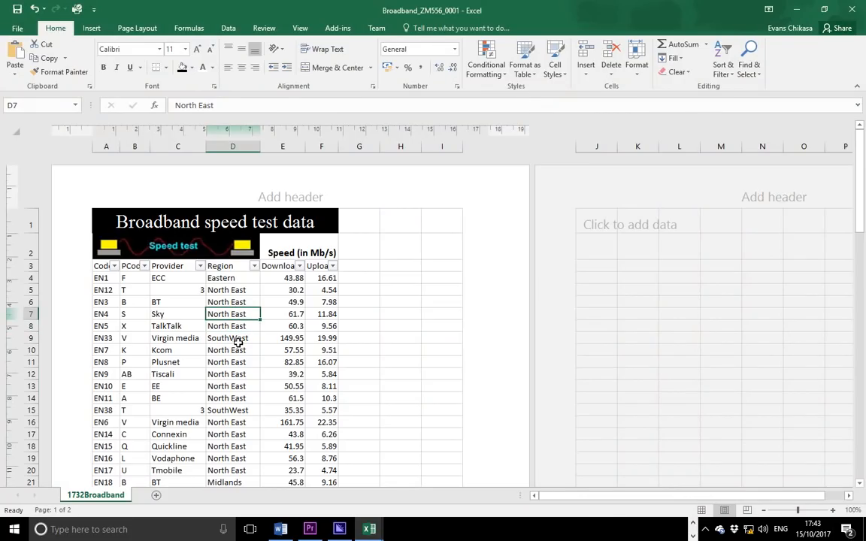
scroll(239, 412, "down", 1)
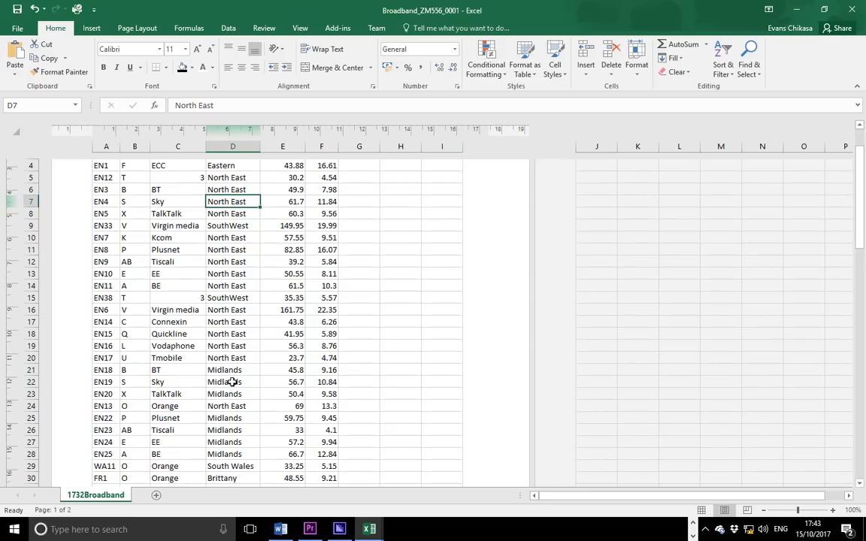
left_click(234, 383)
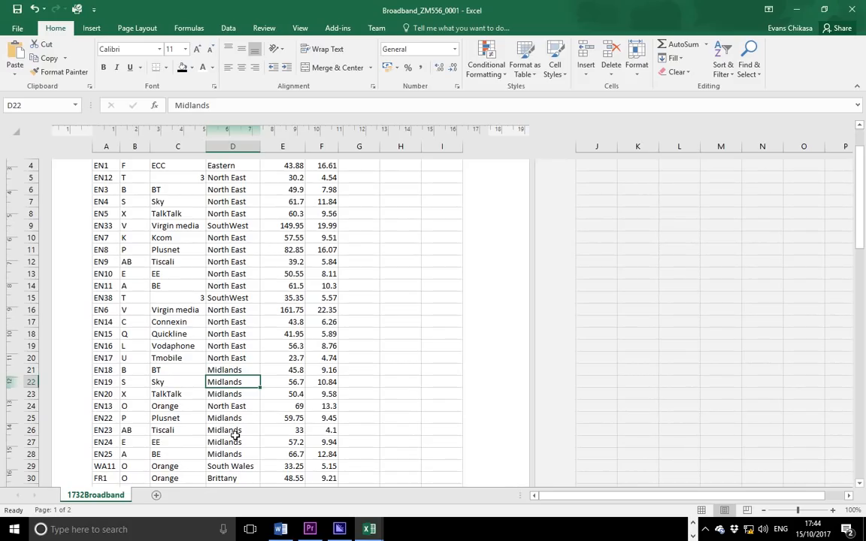
scroll(234, 434, "down", 2)
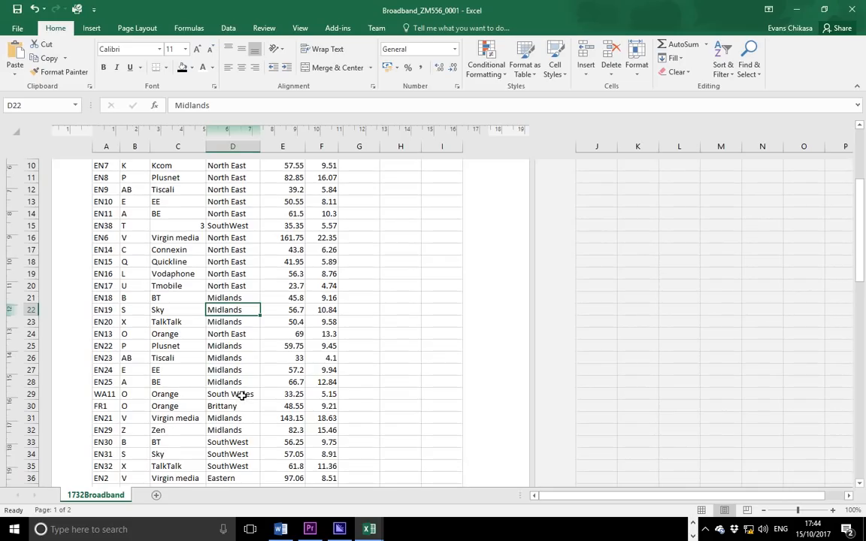
left_click(241, 396)
scroll(237, 451, "down", 1)
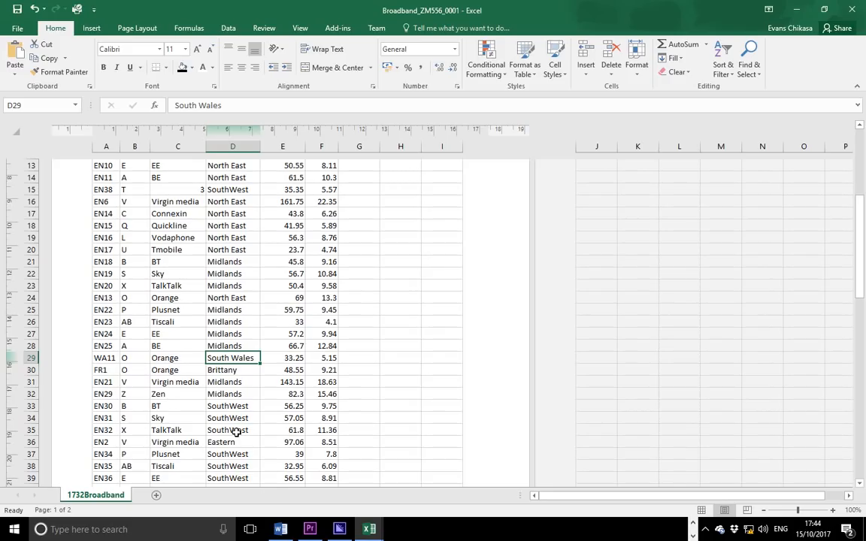
scroll(237, 442, "down", 3)
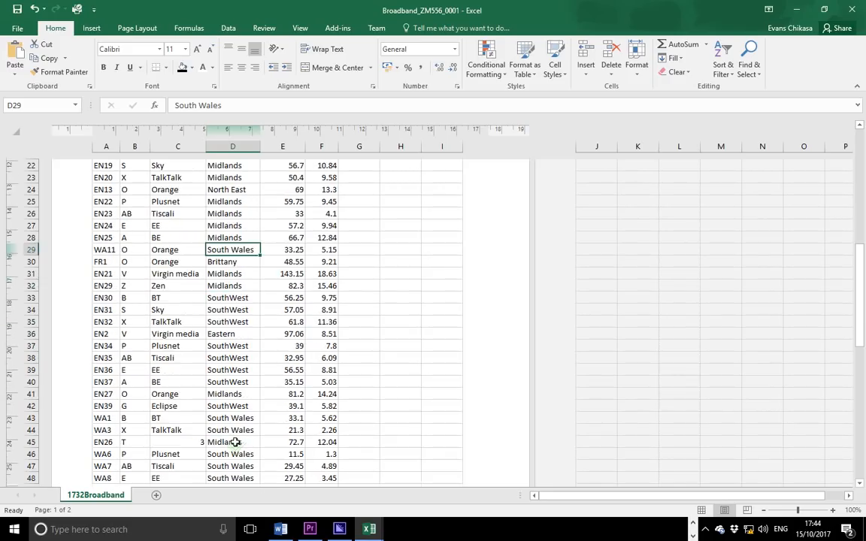
scroll(246, 447, "down", 7)
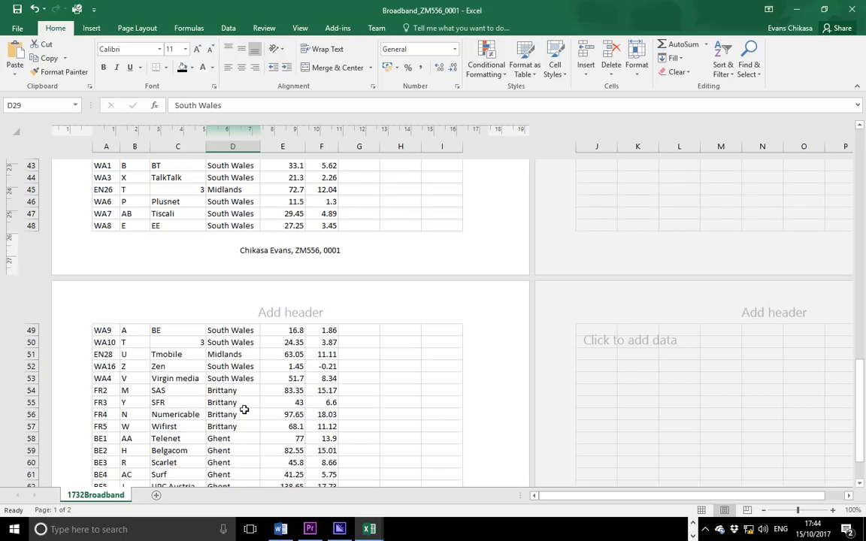
scroll(244, 410, "up", 10)
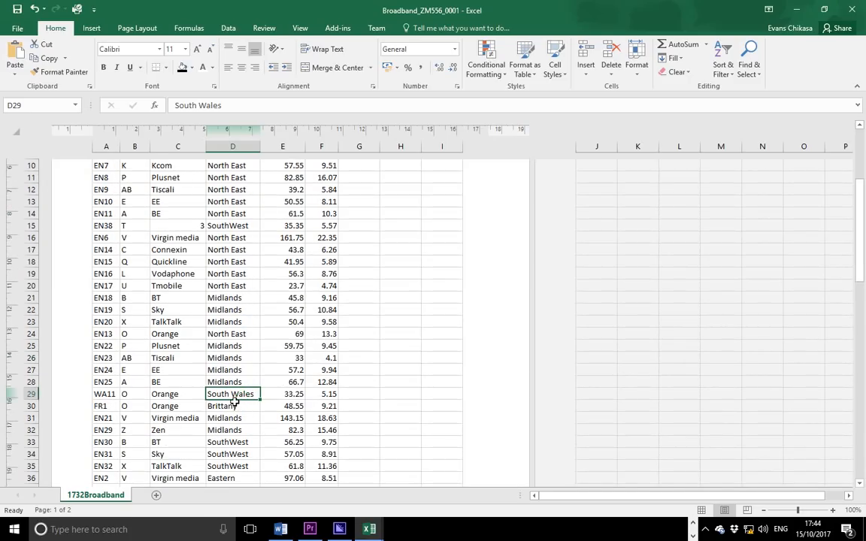
Sort the broadband data by Region from A to Z so that records of the same region are grouped together
scroll(234, 403, "up", 4)
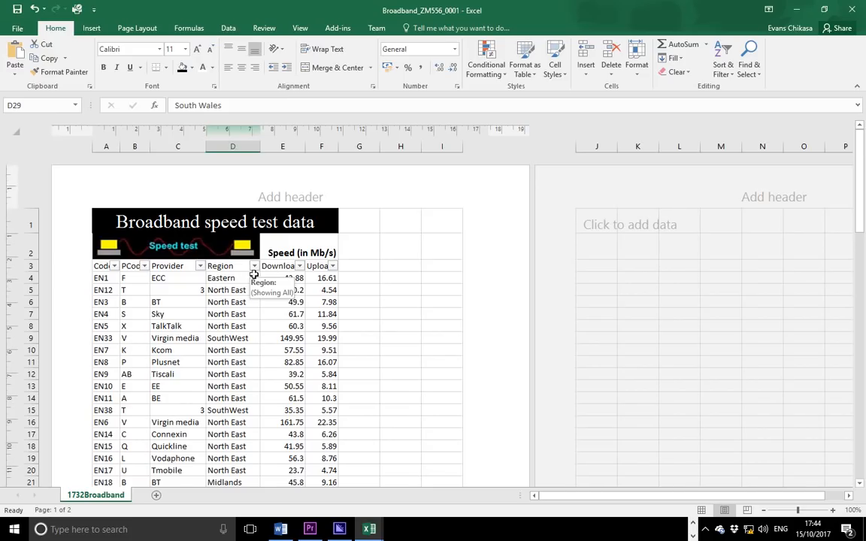
scroll(242, 343, "down", 3)
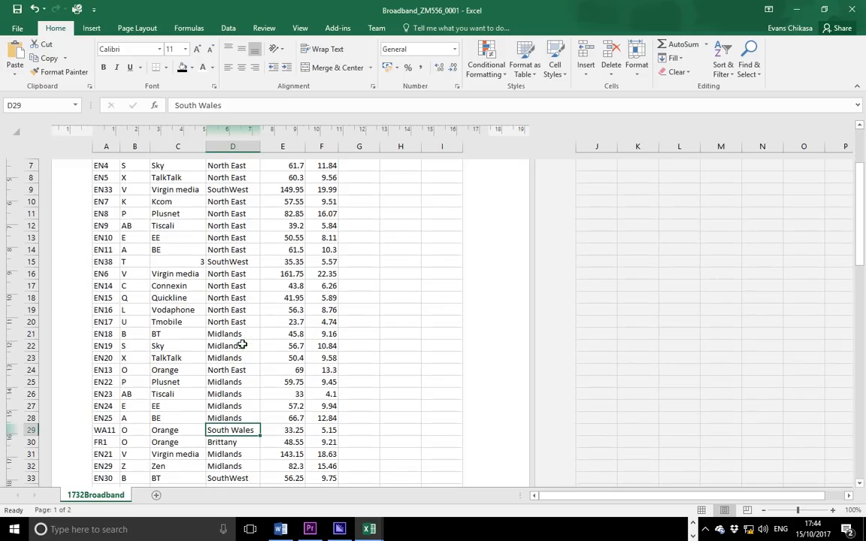
scroll(246, 321, "up", 1)
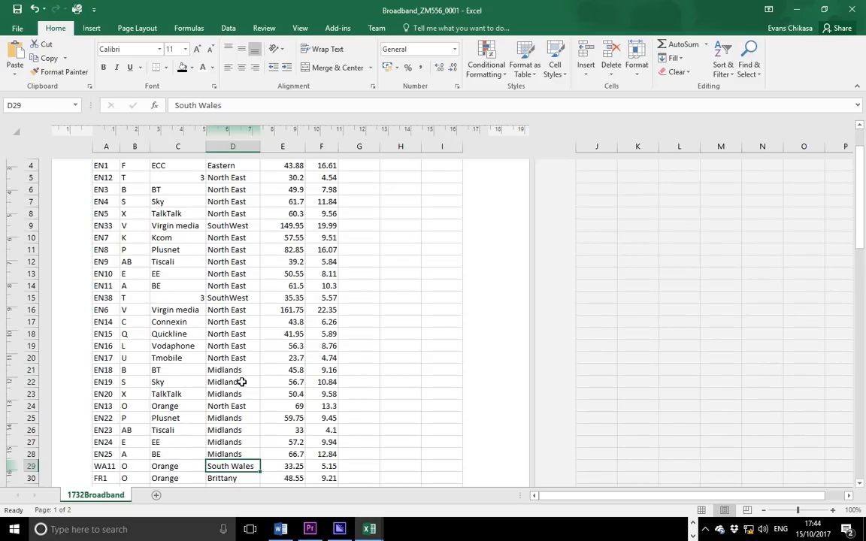
scroll(247, 292, "up", 2)
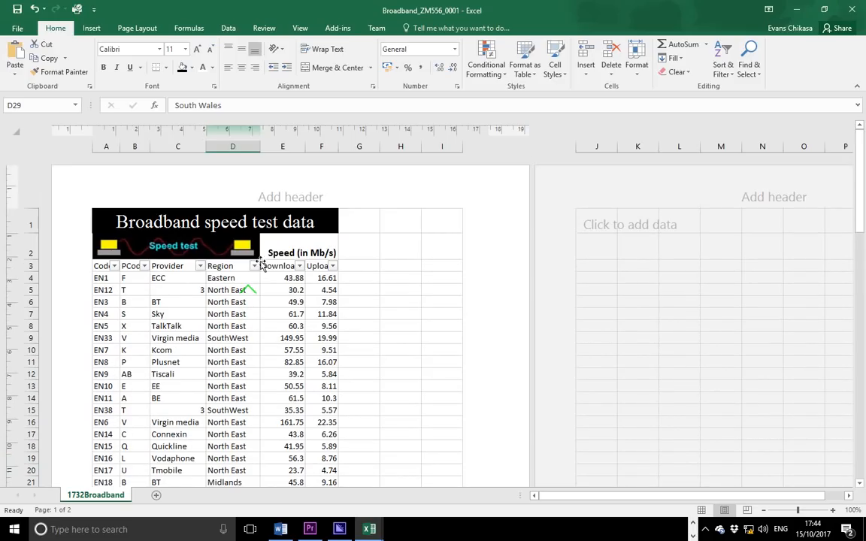
left_click(254, 266)
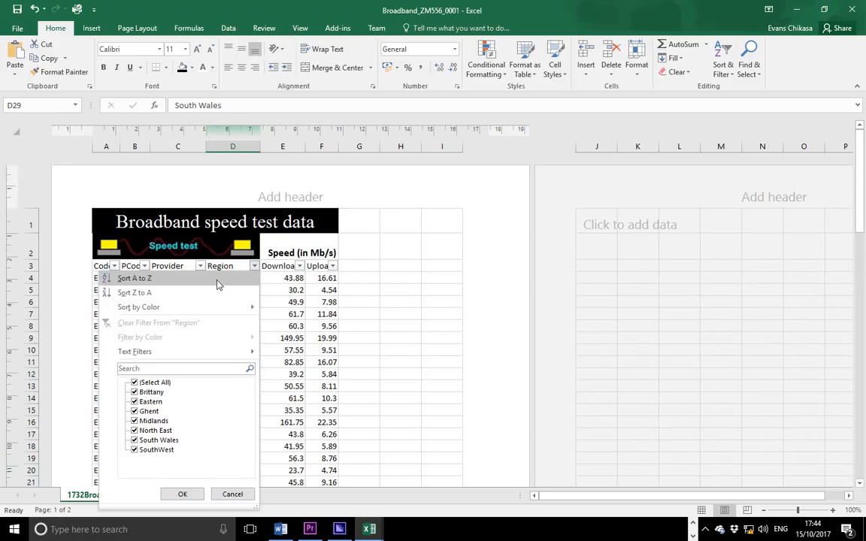
left_click(217, 278)
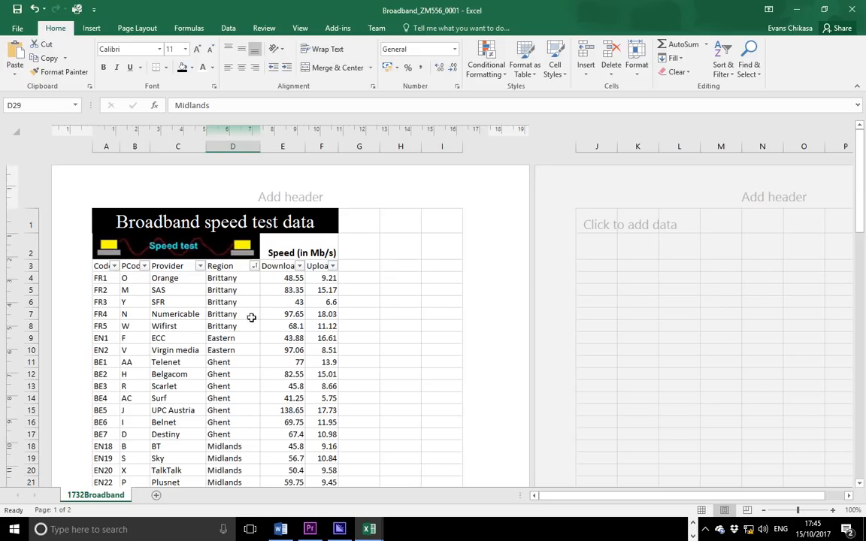
Select empty cell A67 below the broadband data as the start of the region list
scroll(255, 296, "down", 7)
scroll(256, 296, "down", 12)
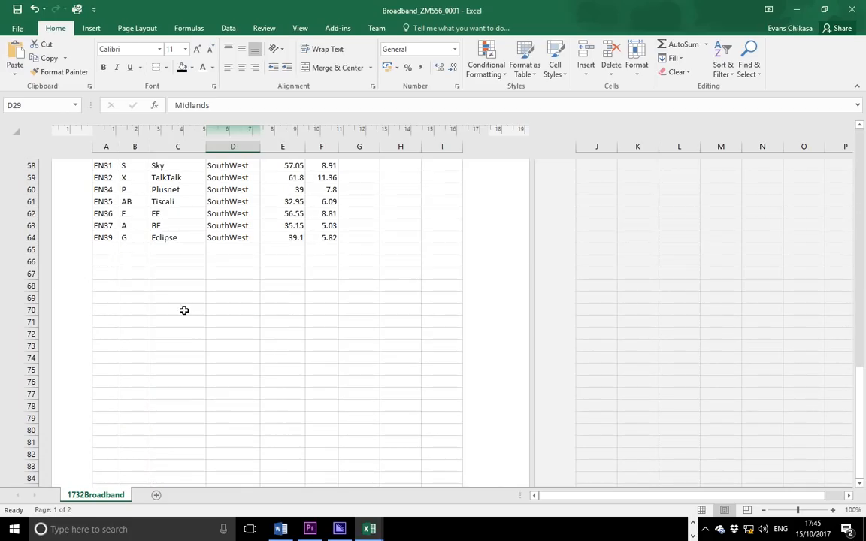
left_click(112, 276)
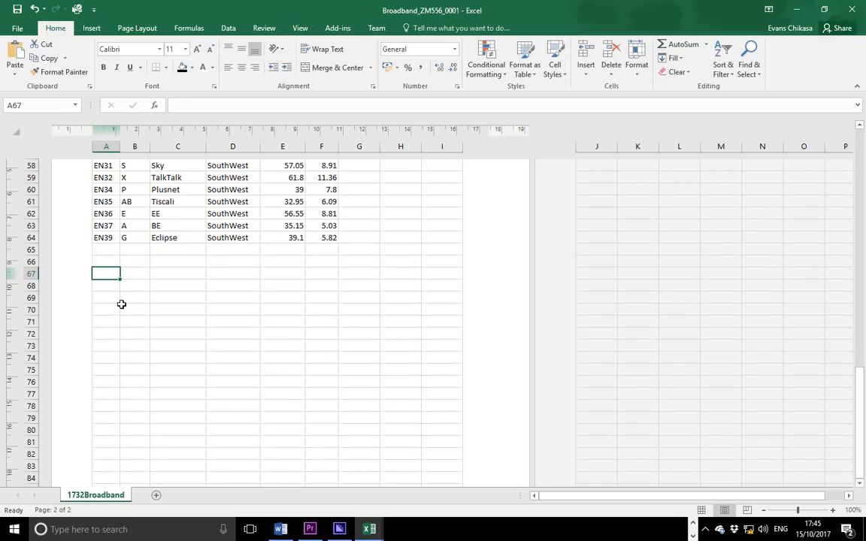
type("=")
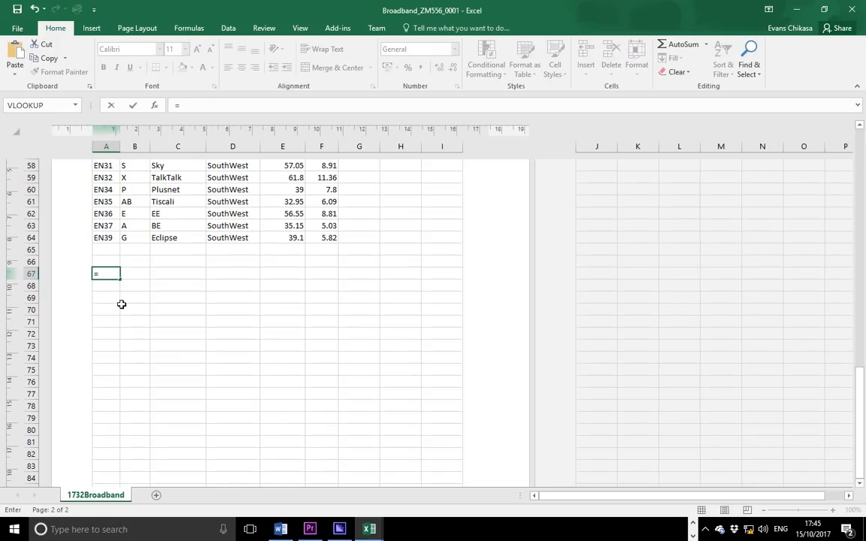
scroll(121, 303, "up", 20)
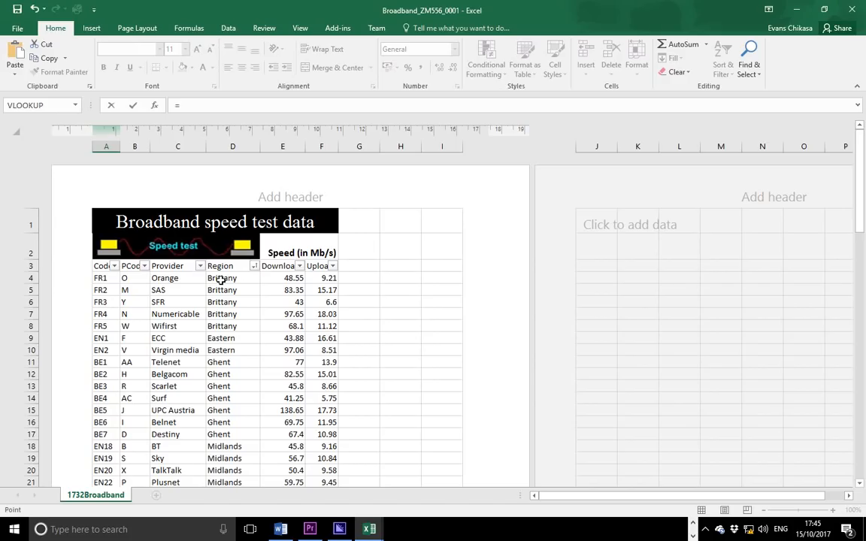
left_click(220, 278)
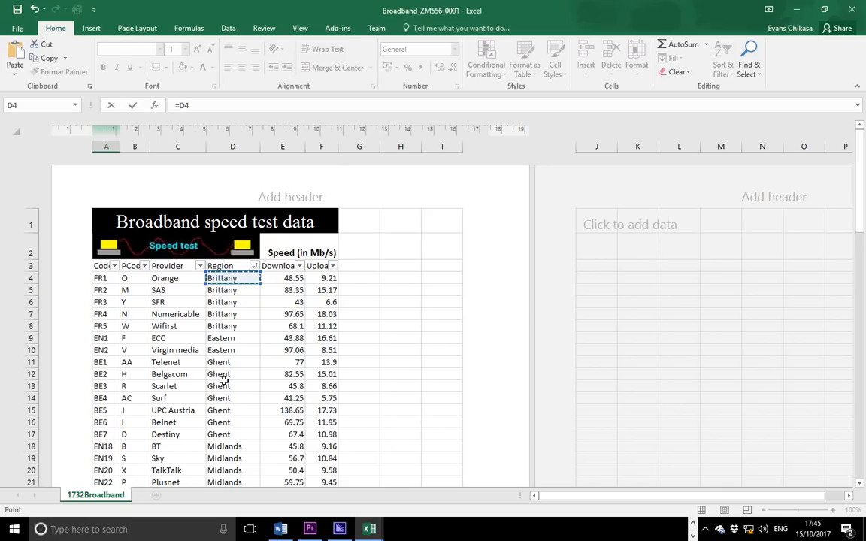
key("Return")
Enter the formula =D4 in cell A67 to list the Brittany region
scroll(201, 376, "up", 4)
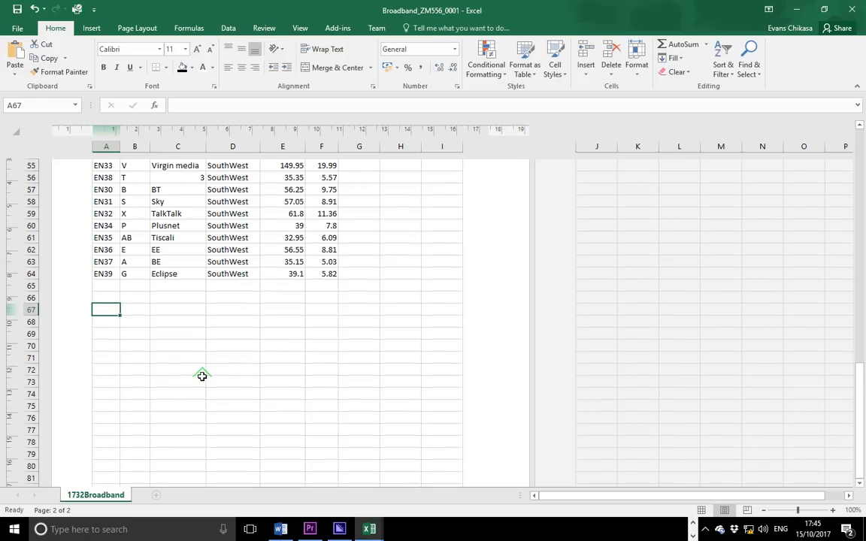
type("=d4")
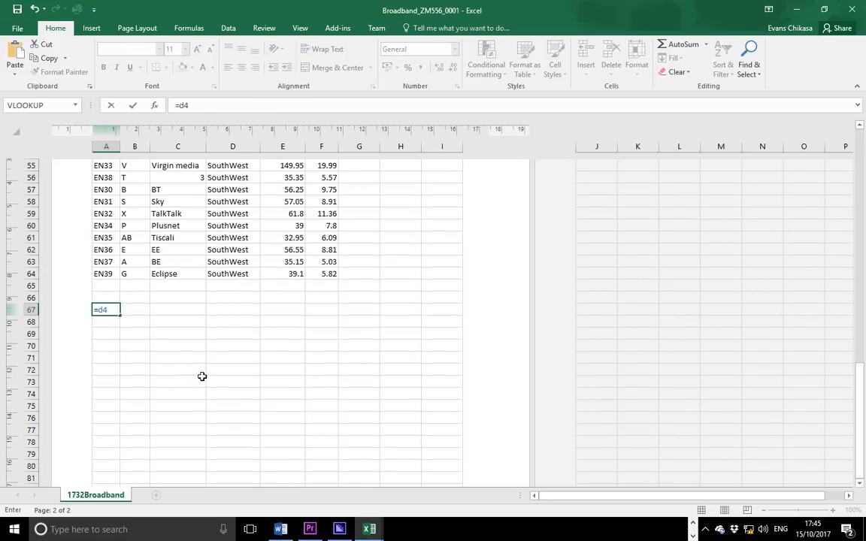
key("Return")
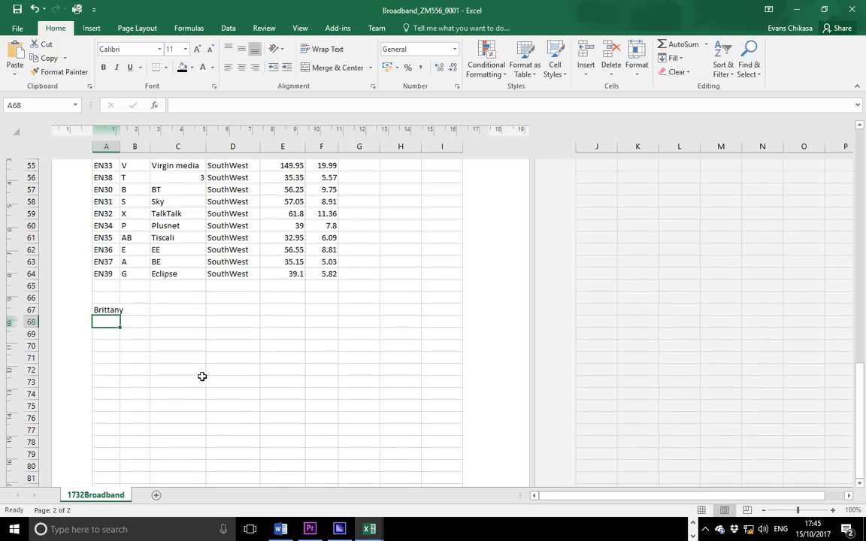
Add the Eastern region under Brittany by referencing D9 in cell A68
scroll(201, 376, "up", 15)
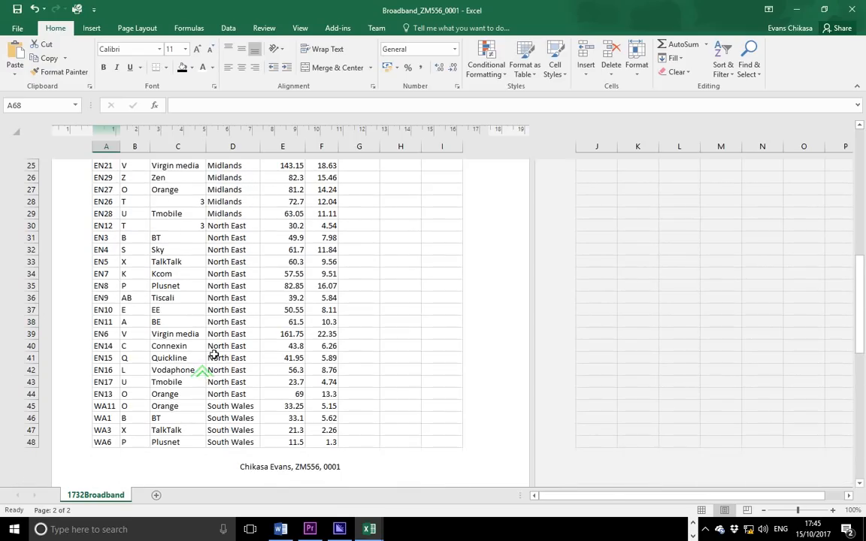
scroll(232, 262, "up", 4)
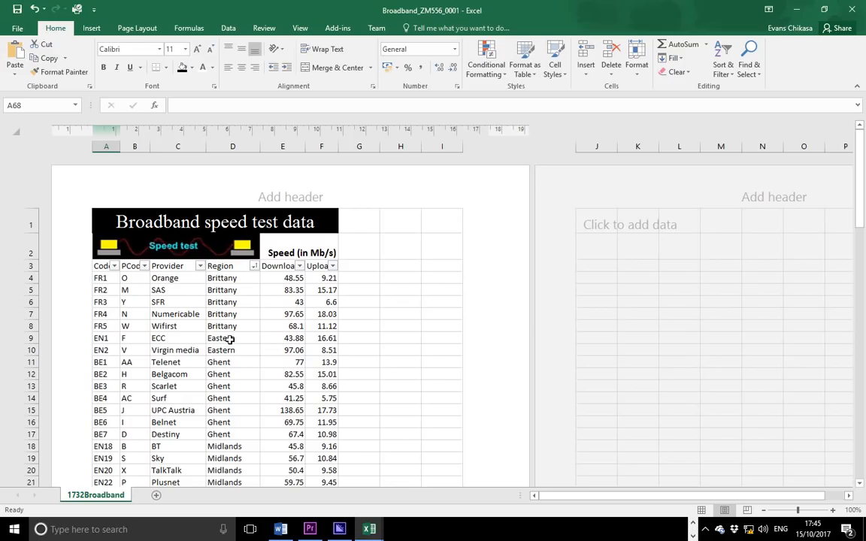
scroll(230, 340, "down", 20)
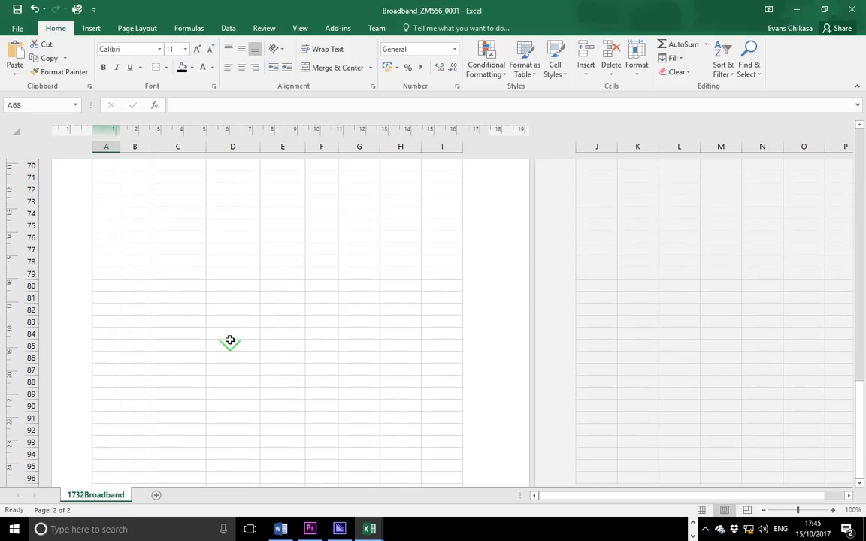
type("=")
scroll(230, 339, "up", 20)
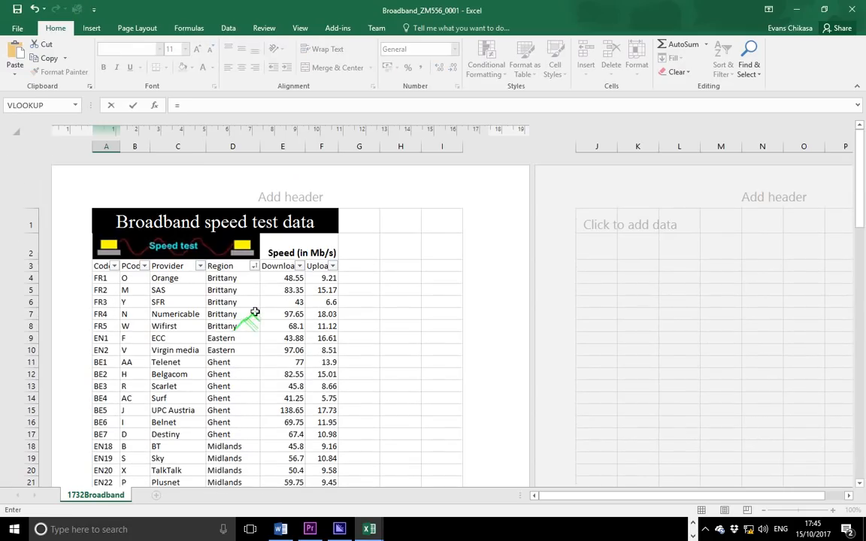
left_click(250, 337)
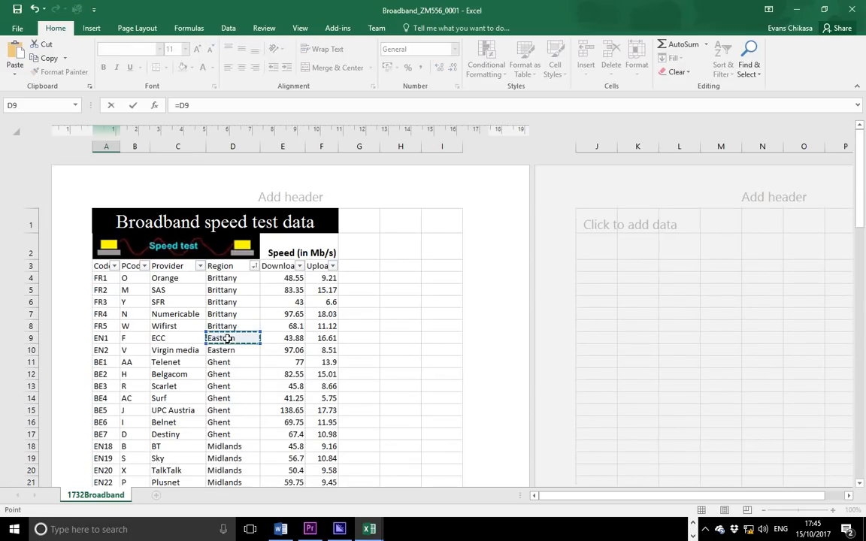
key("Return")
Add the Ghent region to the list by referencing D11 in cell A69
scroll(162, 413, "down", 2)
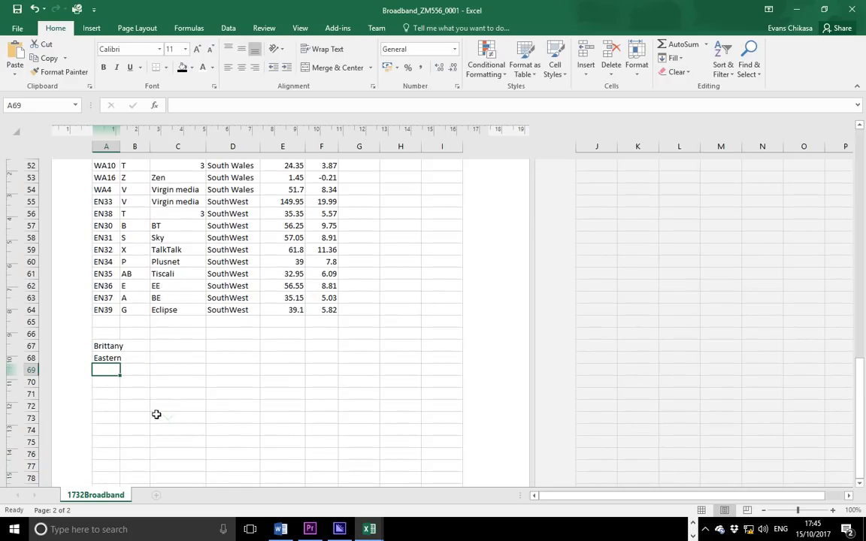
left_click(16, 131)
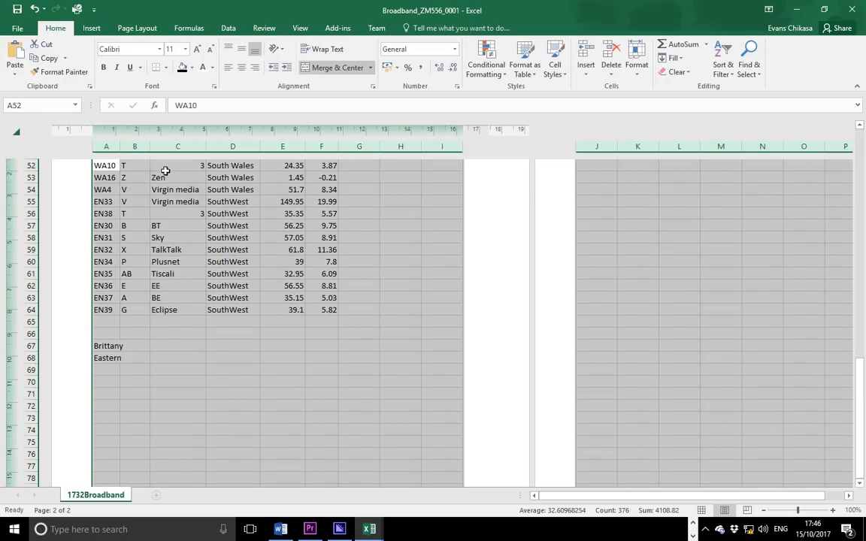
left_click(109, 369)
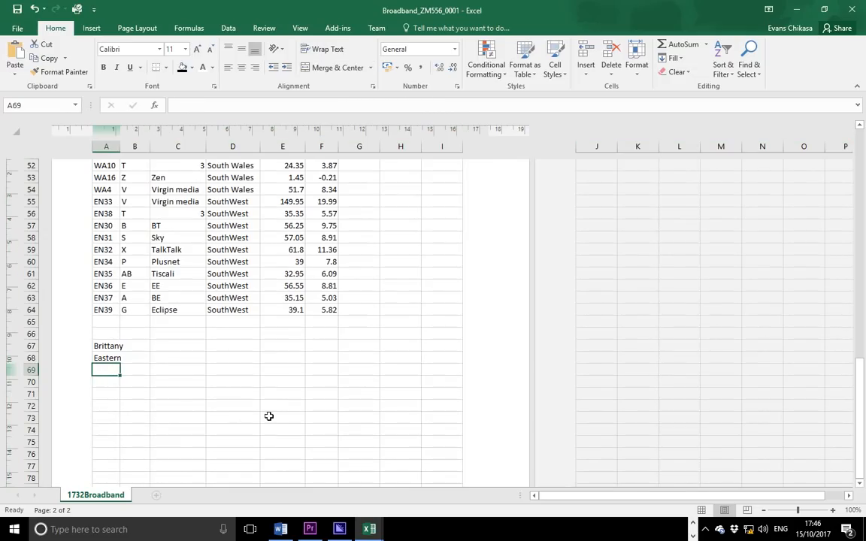
type("=")
scroll(255, 364, "up", 16)
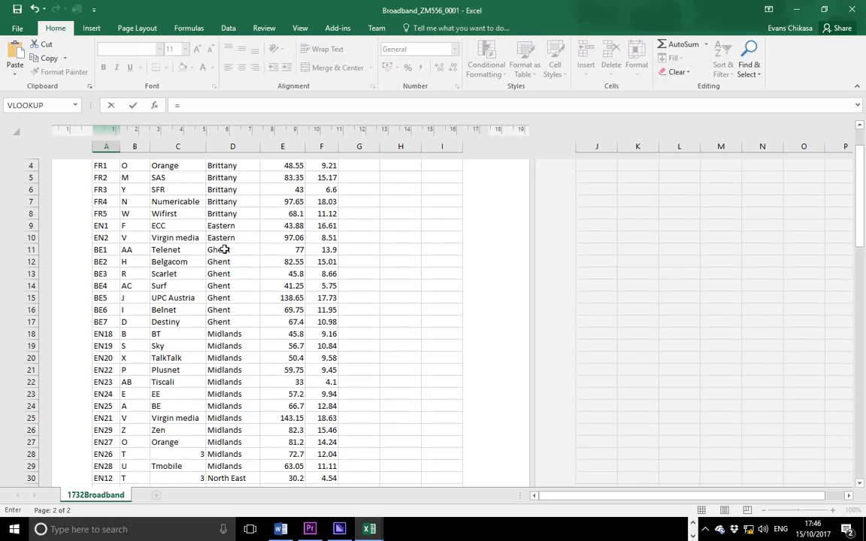
left_click(224, 249)
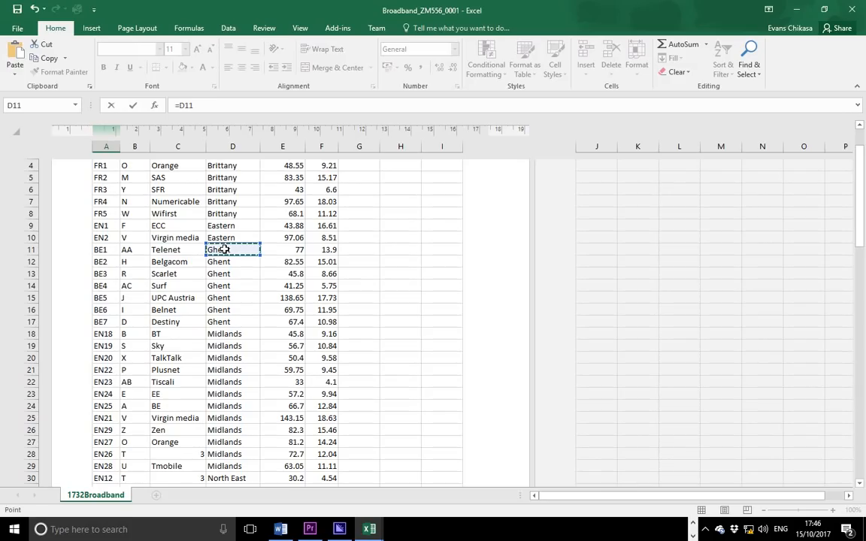
key("Return")
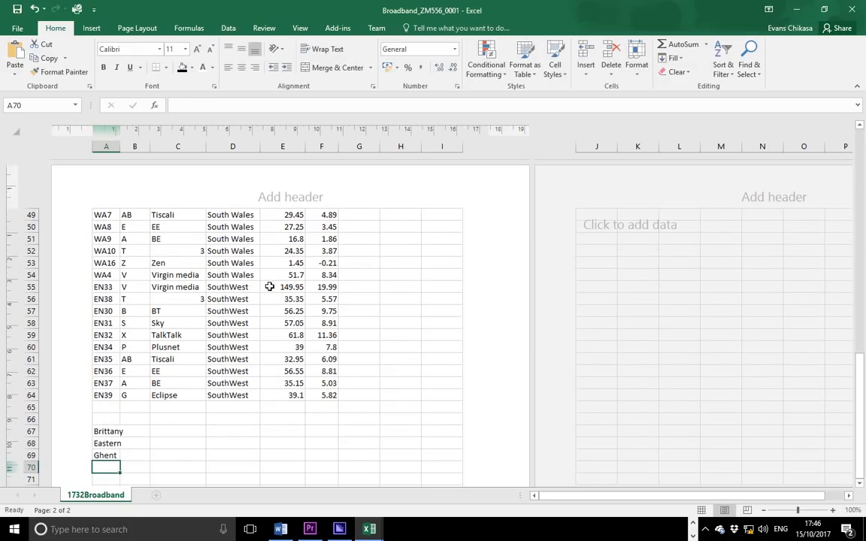
Add the Midlands region to the list by referencing D18 in cell A70
scroll(226, 335, "down", 2)
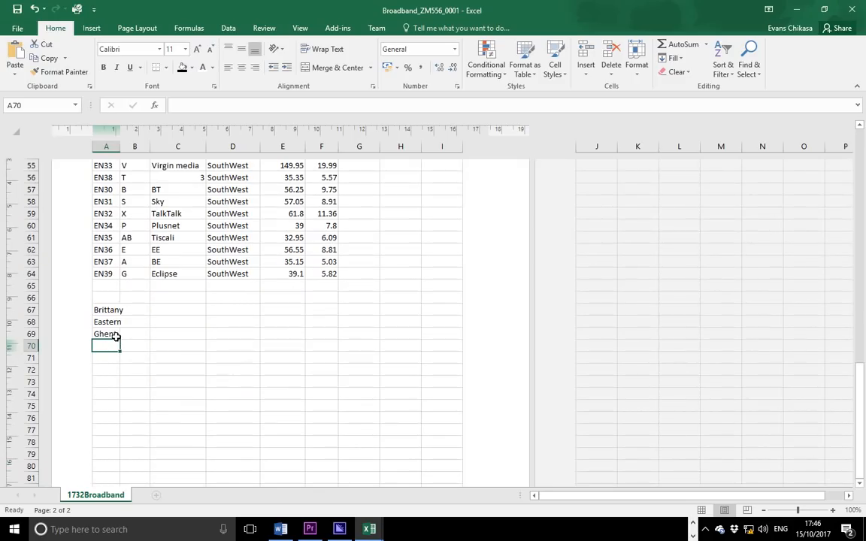
type("=")
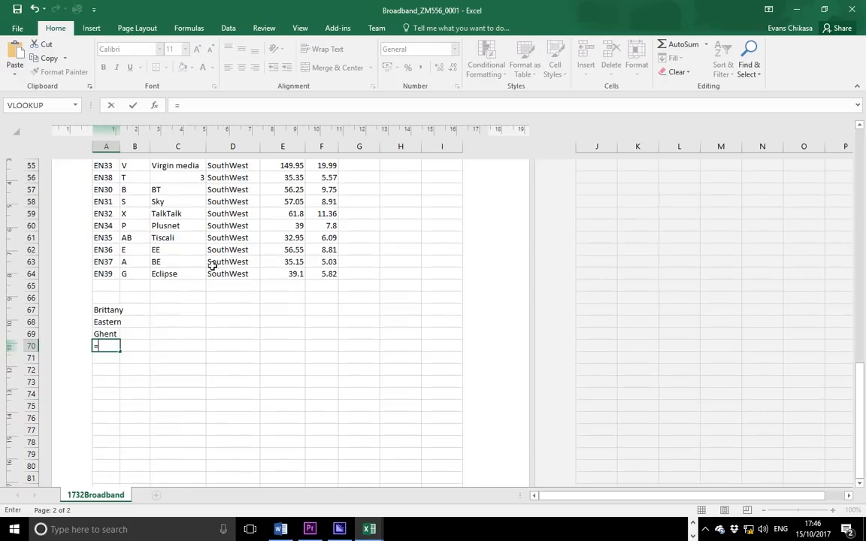
scroll(238, 270, "up", 10)
scroll(237, 273, "up", 2)
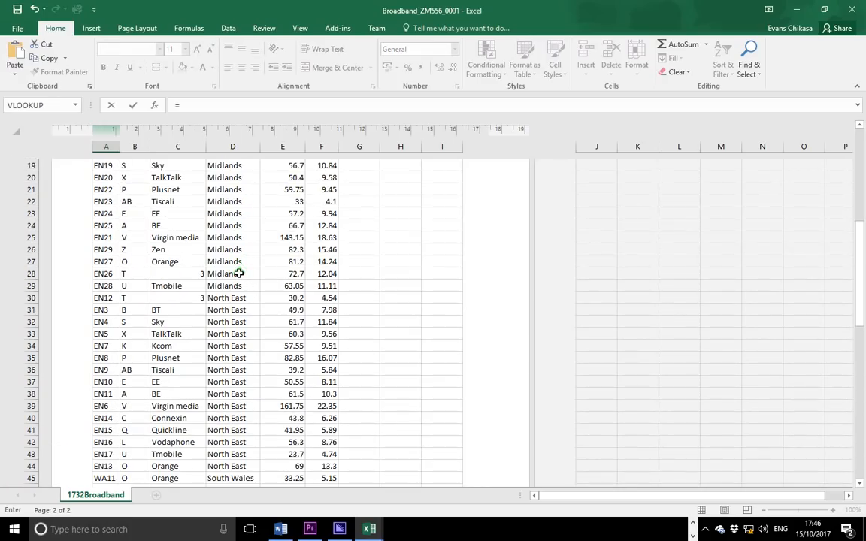
scroll(236, 272, "up", 5)
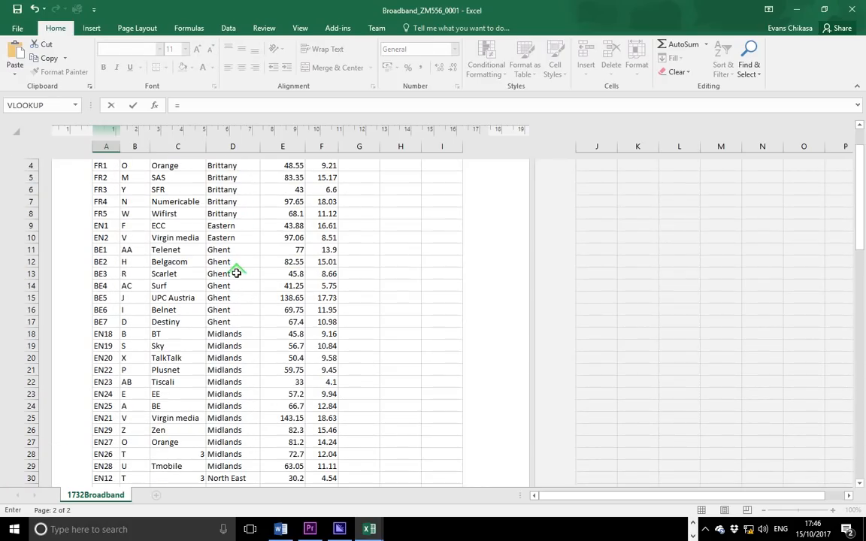
scroll(230, 297, "down", 1)
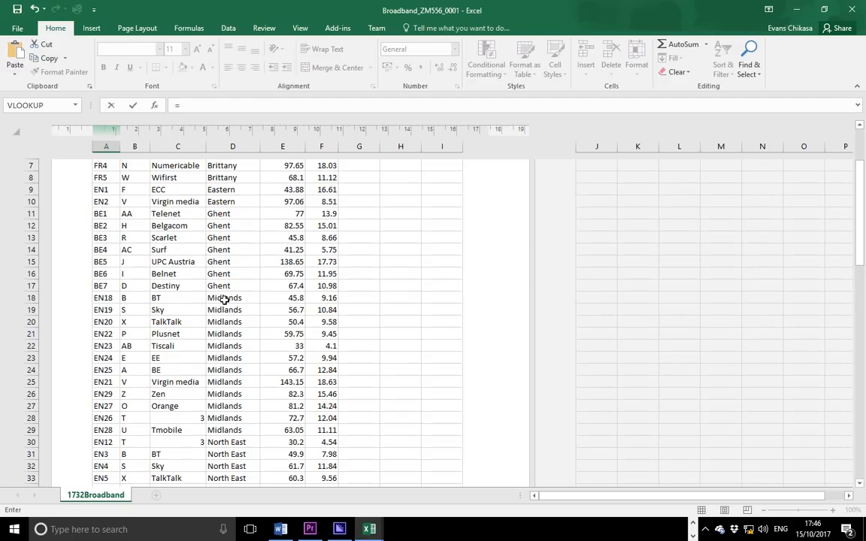
left_click(224, 299)
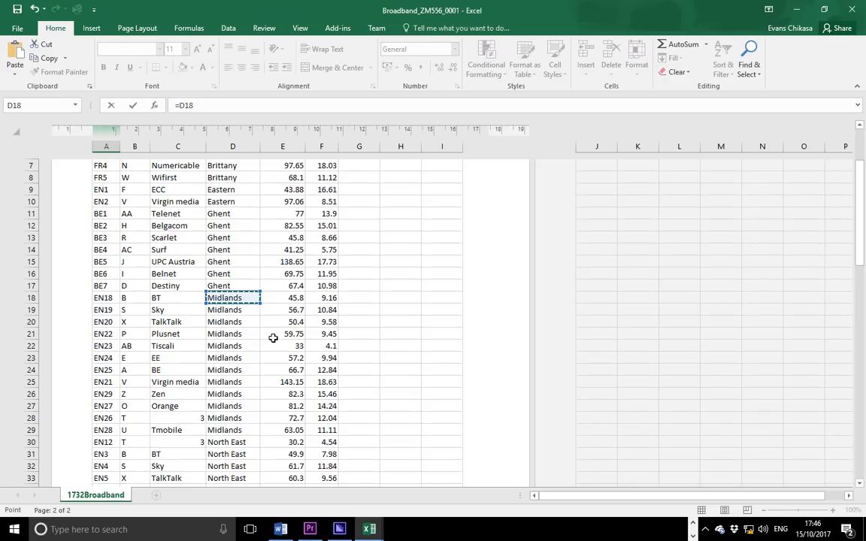
key("Return")
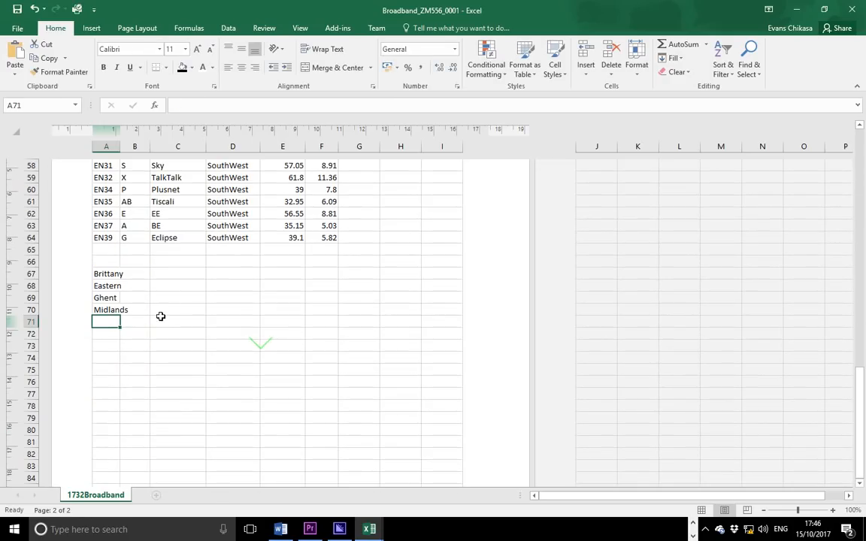
Add the North East region to the list by referencing D30 in cell A71
type("=")
scroll(240, 288, "up", 6)
scroll(240, 288, "up", 5)
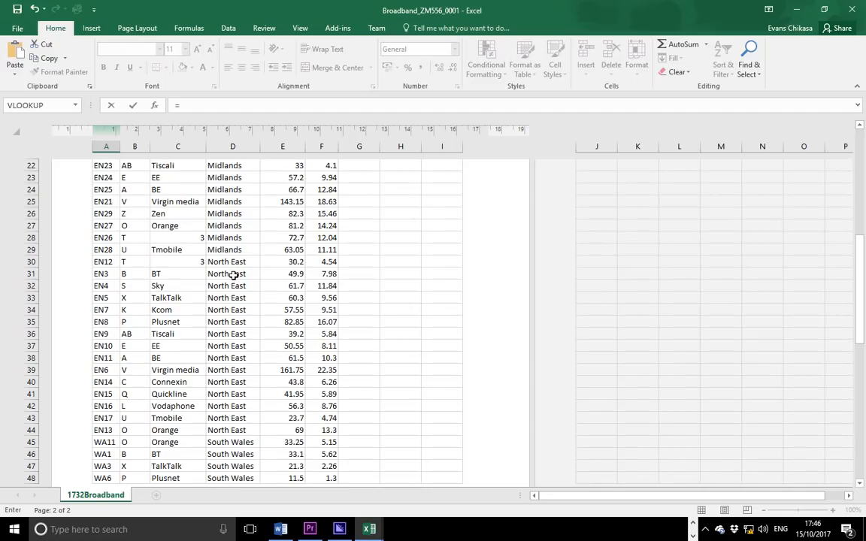
left_click(233, 262)
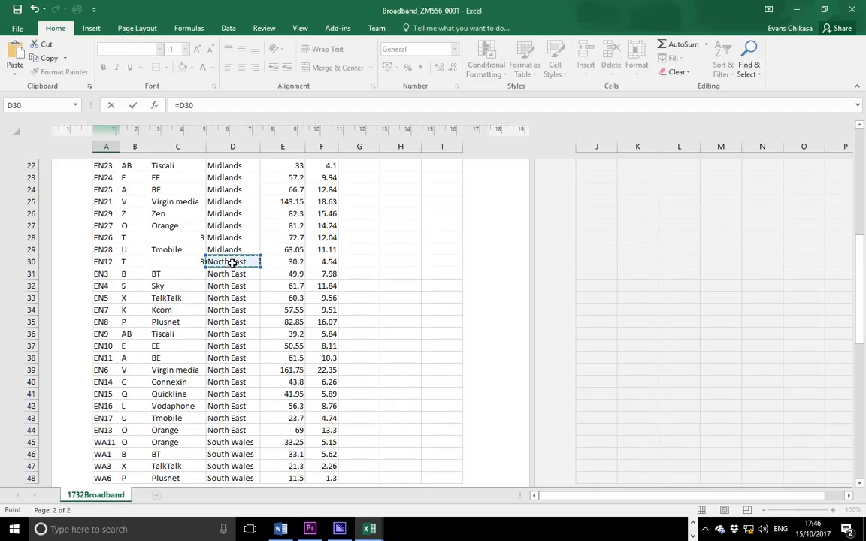
key("Return")
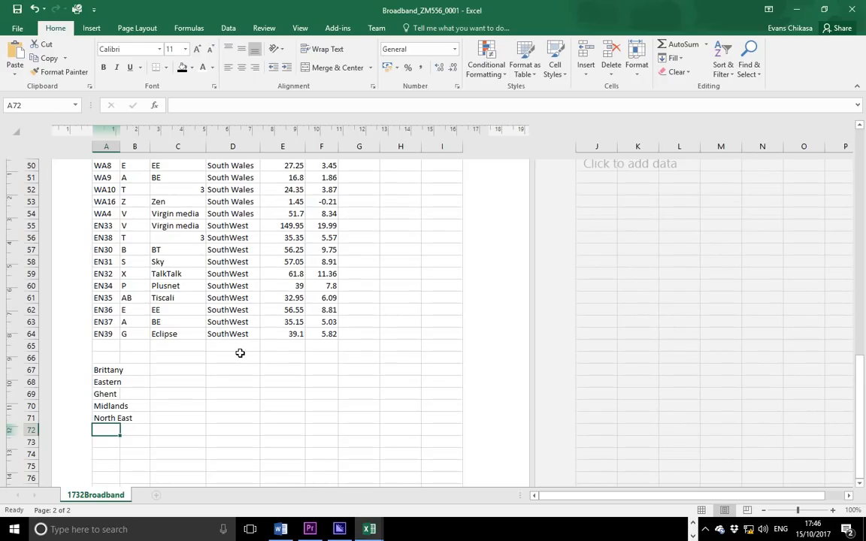
scroll(240, 353, "up", 5)
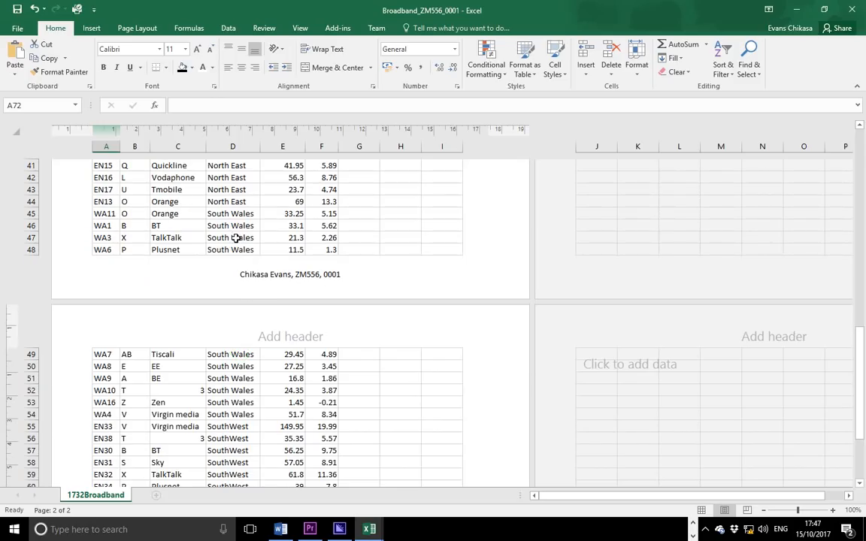
left_click(233, 216)
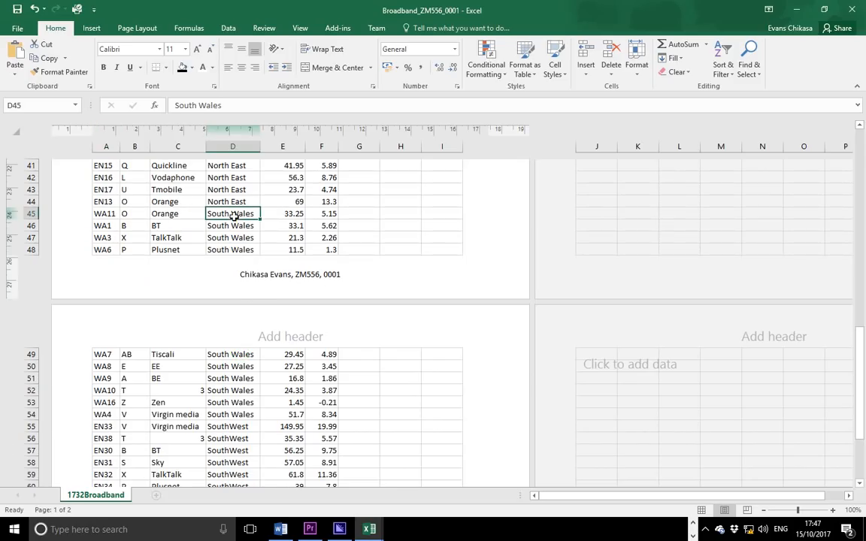
scroll(233, 301, "down", 7)
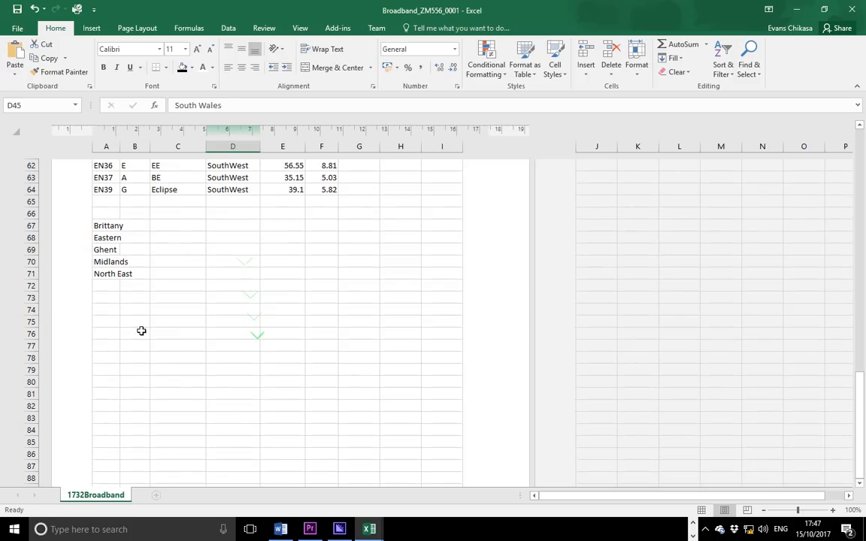
Add the South Wales region to the list by referencing D45 in cell A72
left_click(107, 284)
type("=")
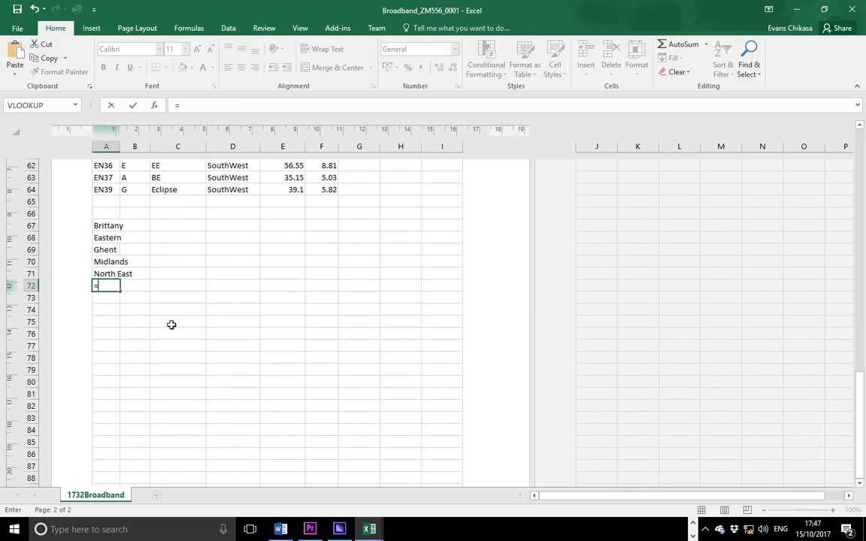
scroll(218, 349, "up", 6)
scroll(218, 350, "up", 14)
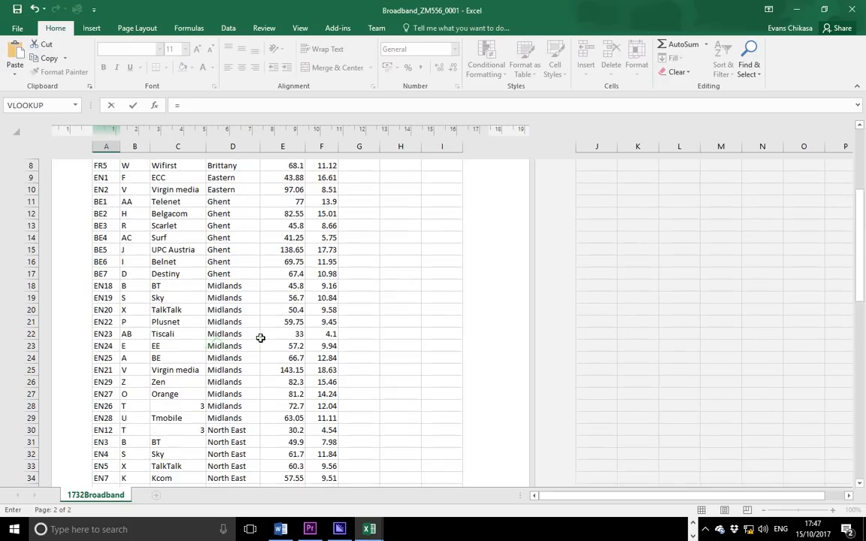
scroll(290, 319, "down", 12)
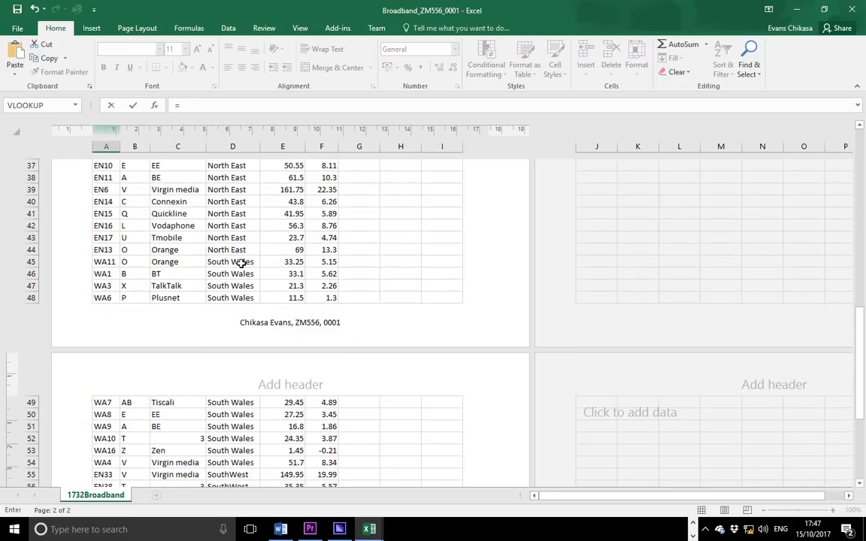
left_click(241, 261)
key("Return")
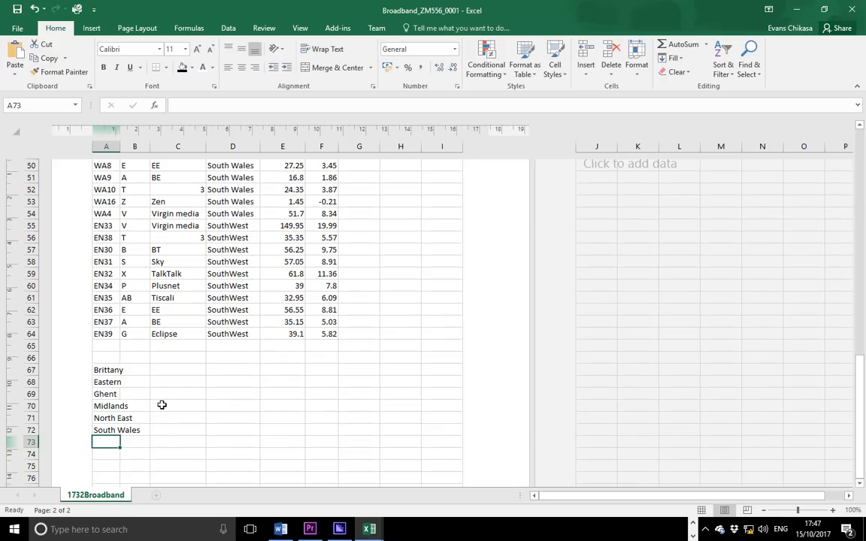
Add the SouthWest region to the list by referencing D55 in cell A73, and select the region list A67:A73
type("=")
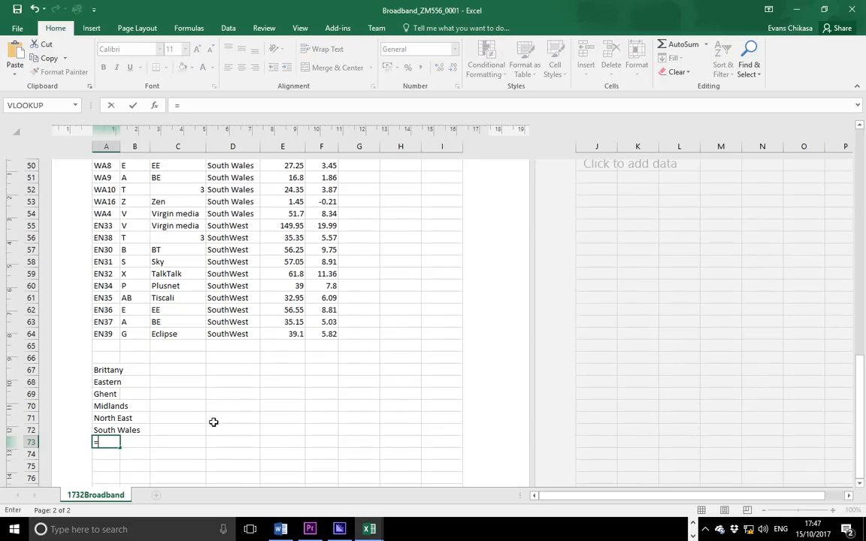
left_click(235, 226)
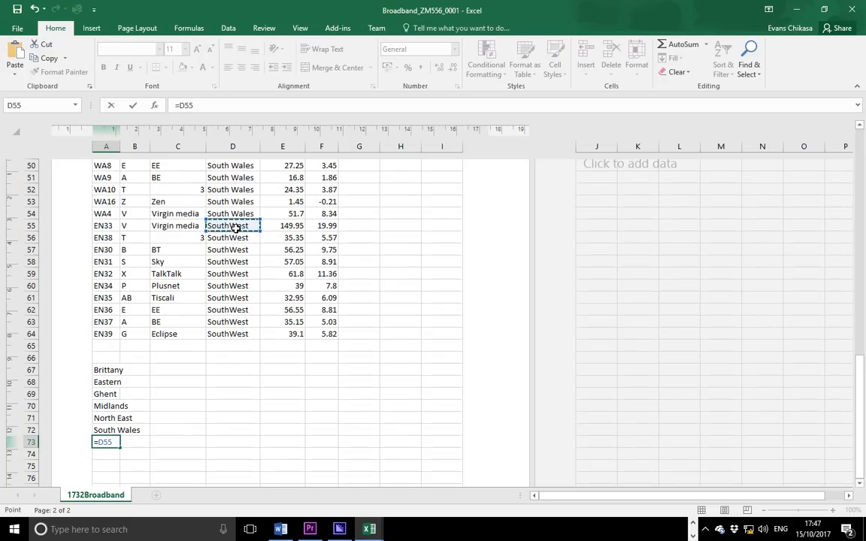
key("Return")
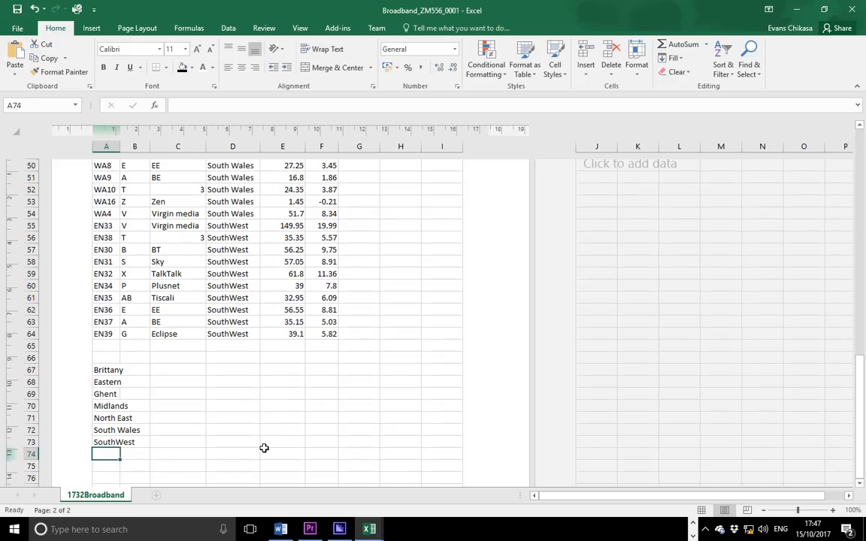
left_click_drag(113, 370, 117, 442)
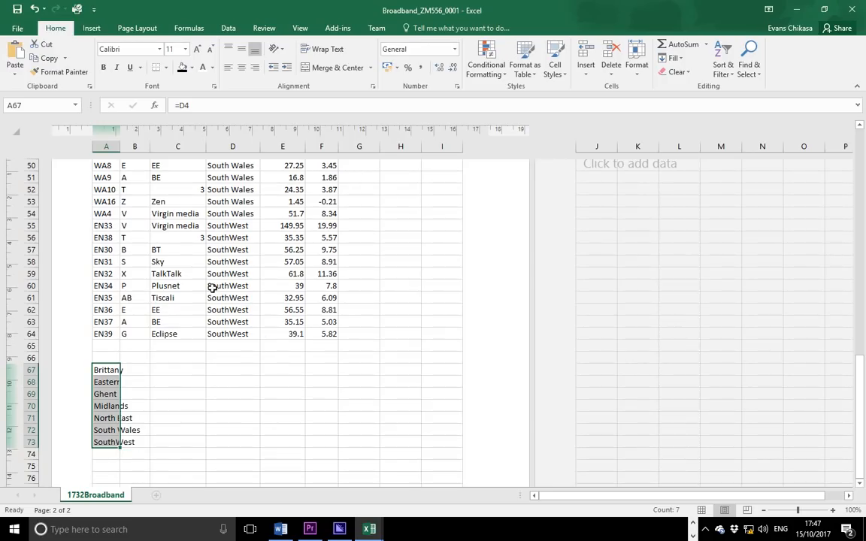
Begin an AVERAGEIF formula in cell C67 for Brittany's average download speed
left_click(167, 369)
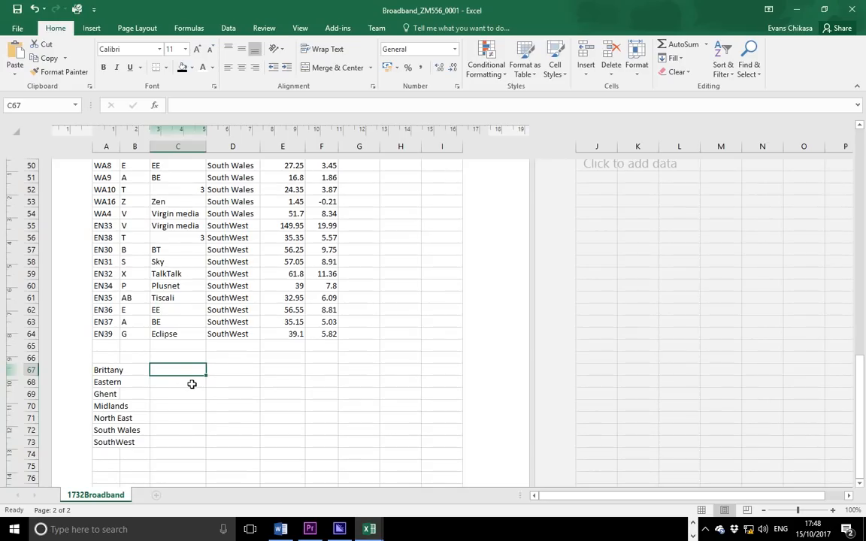
scroll(191, 384, "up", 18)
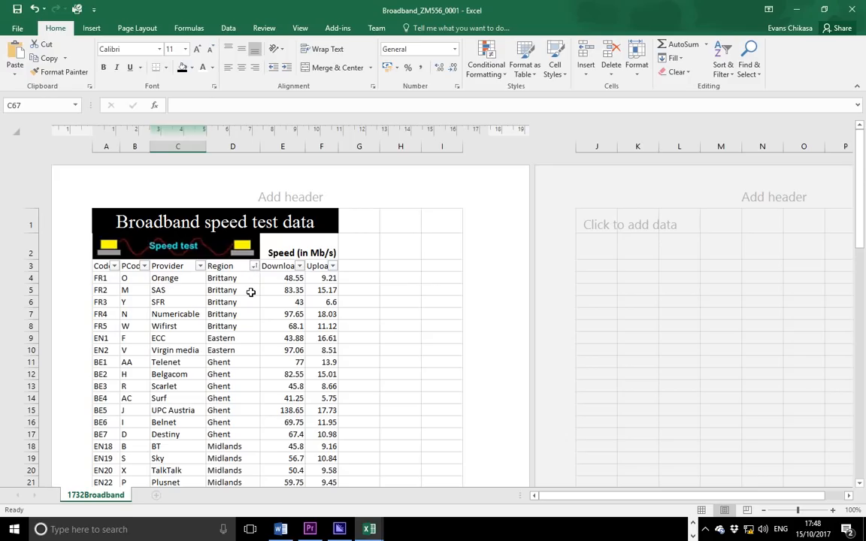
scroll(250, 291, "down", 15)
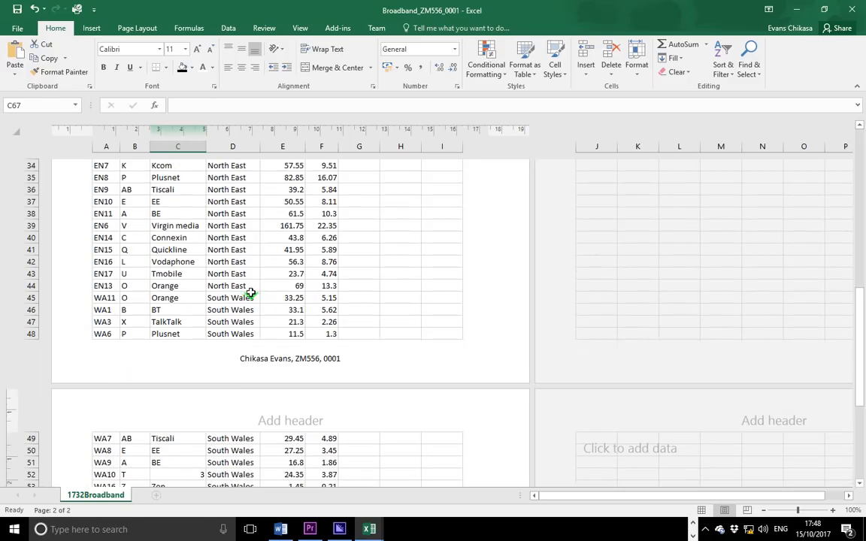
scroll(250, 292, "down", 1)
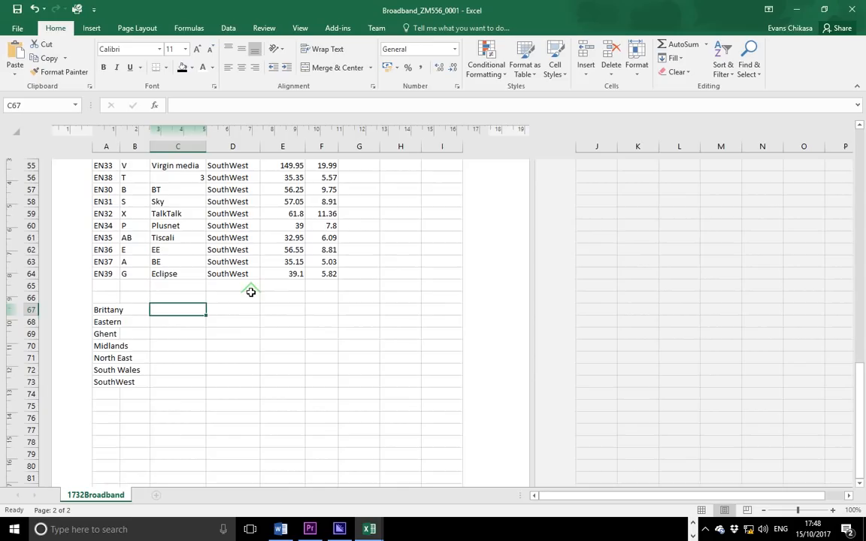
type("=aver")
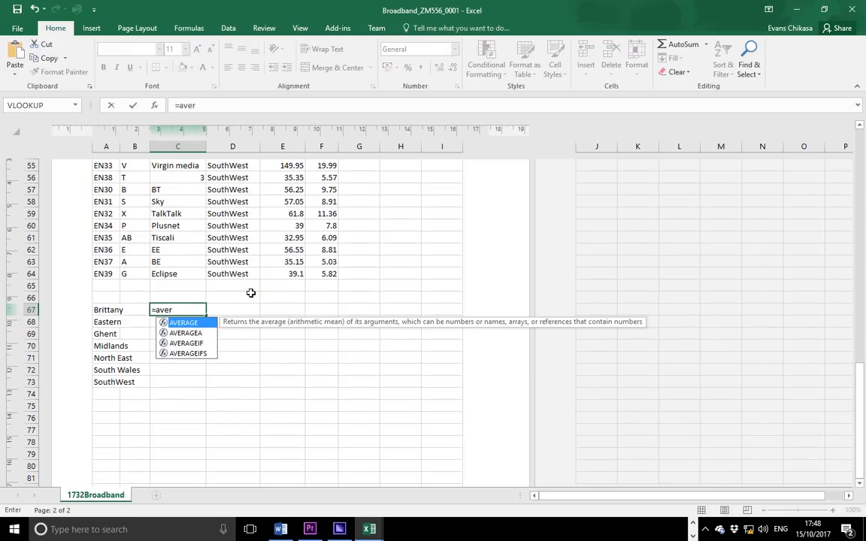
key("Tab")
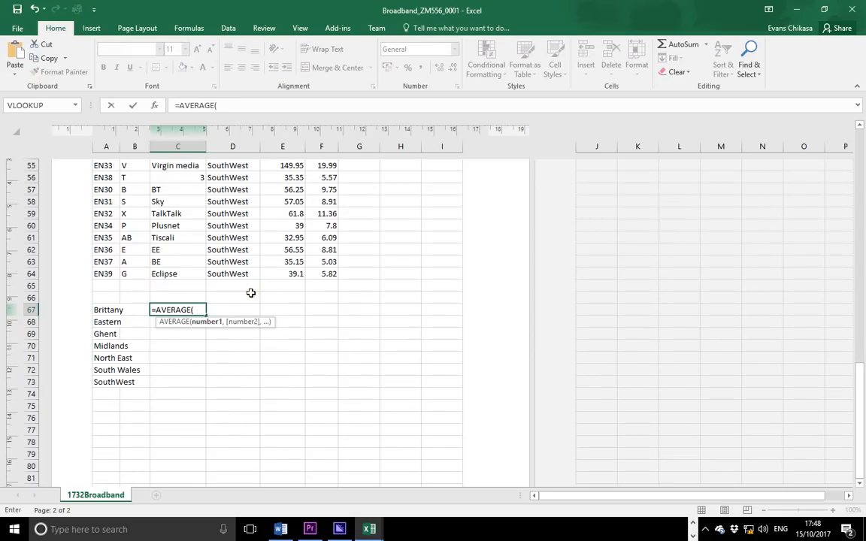
key("BackSpace")
type("IF")
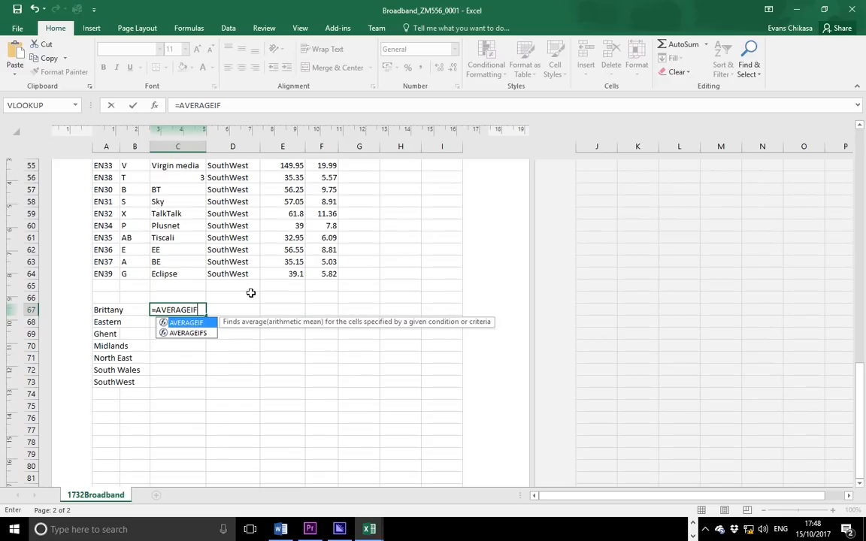
type("(")
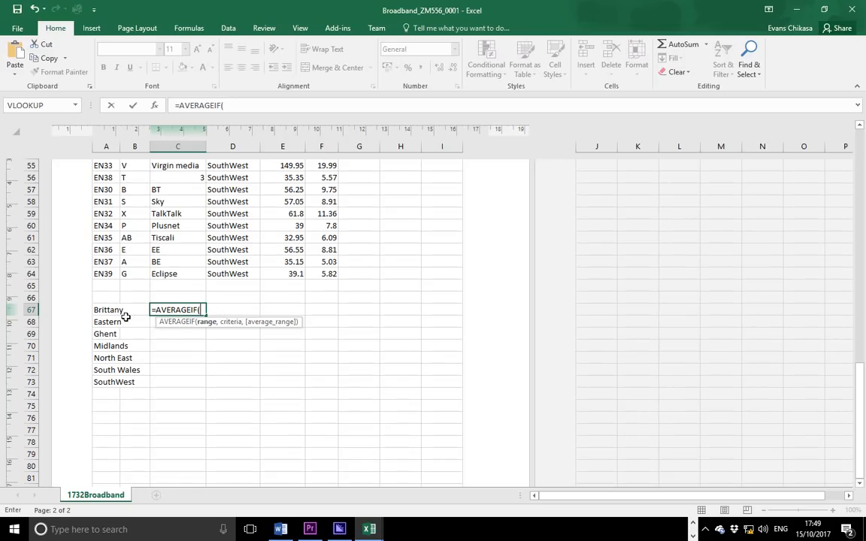
Set the AVERAGEIF range to the Region column data as the absolute reference $D$4:$D$64
scroll(283, 278, "up", 6)
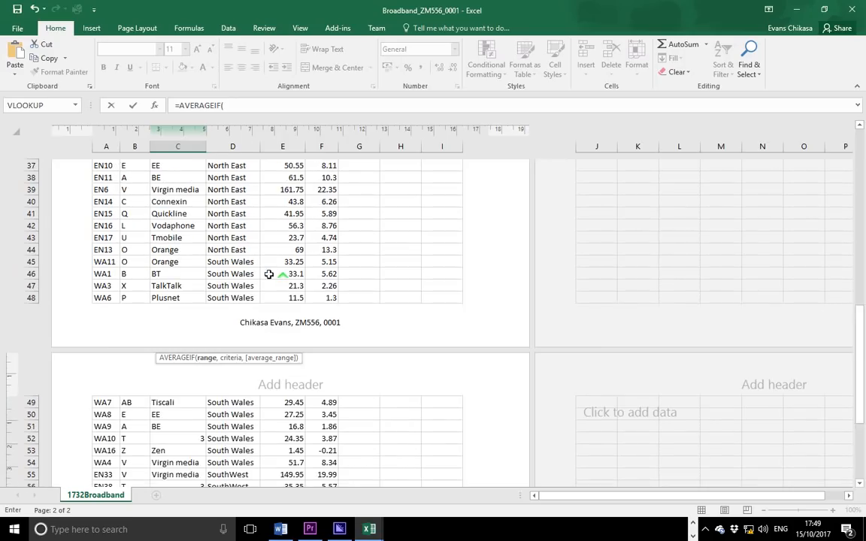
scroll(283, 278, "up", 12)
left_click(231, 278)
scroll(272, 322, "down", 14)
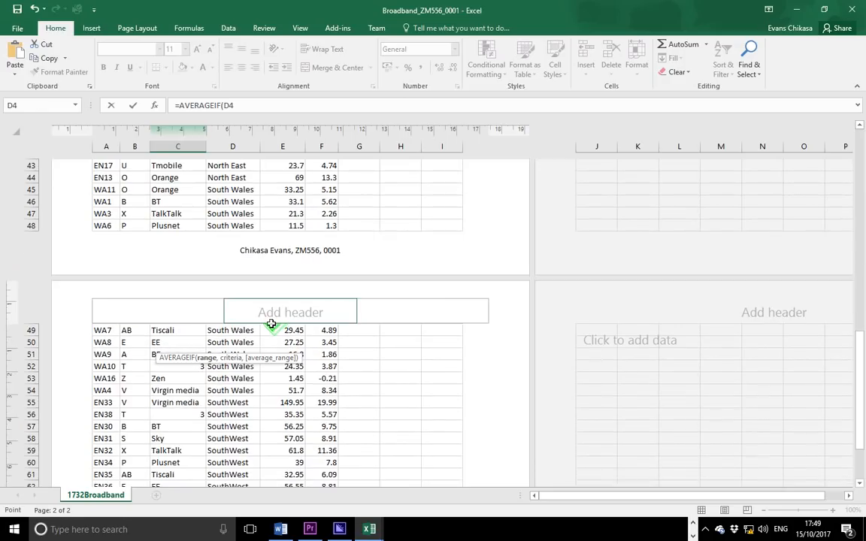
scroll(271, 324, "down", 6)
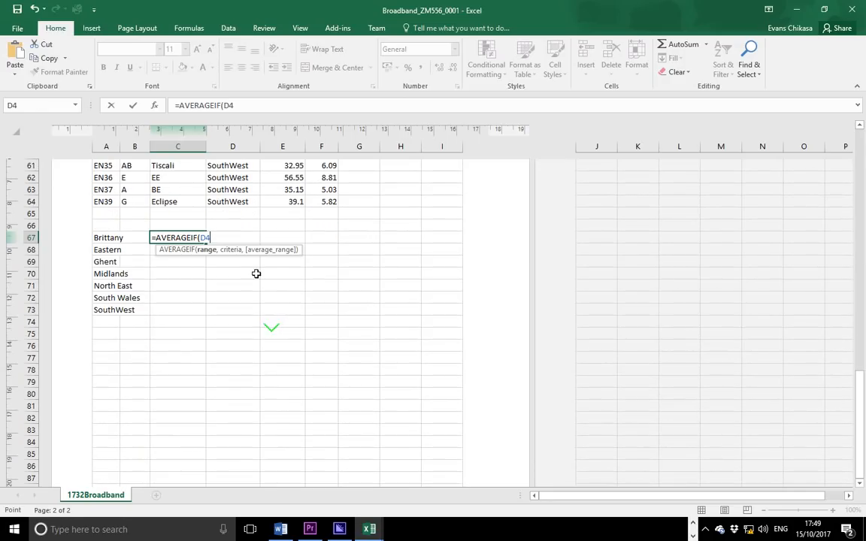
left_click(235, 201, "shift")
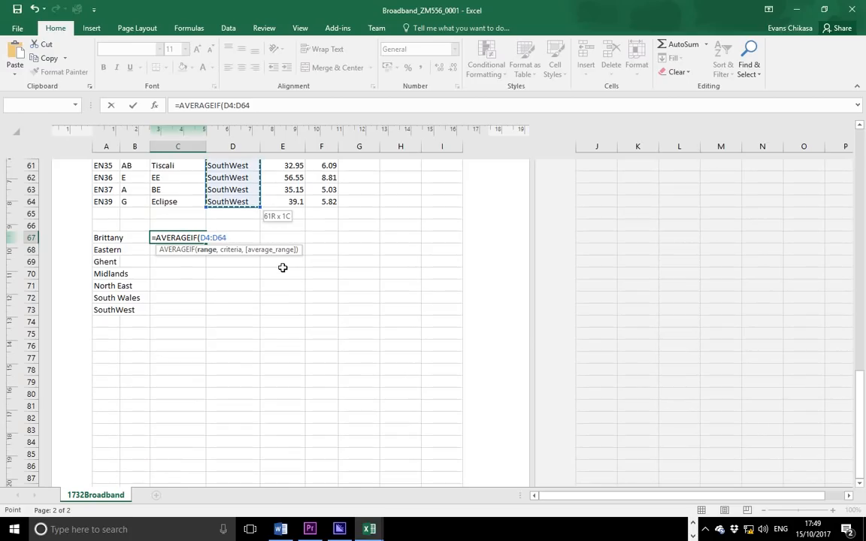
key("F4")
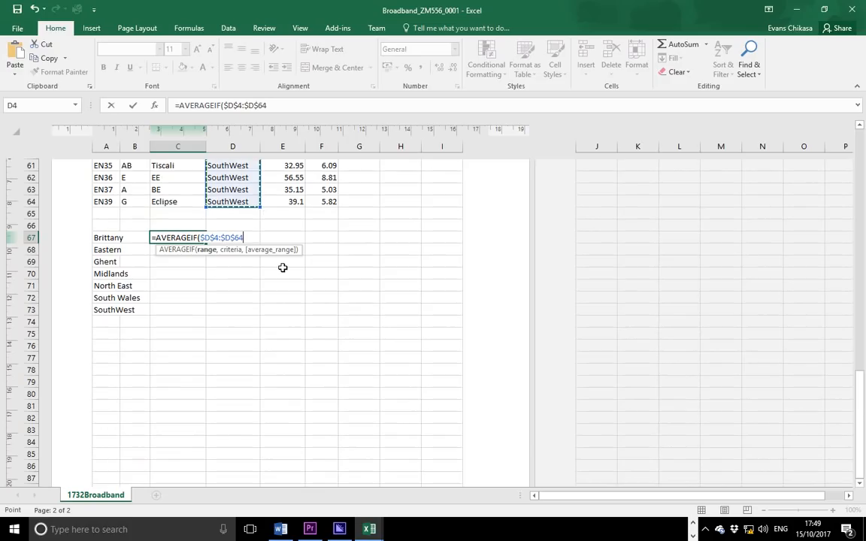
type(",")
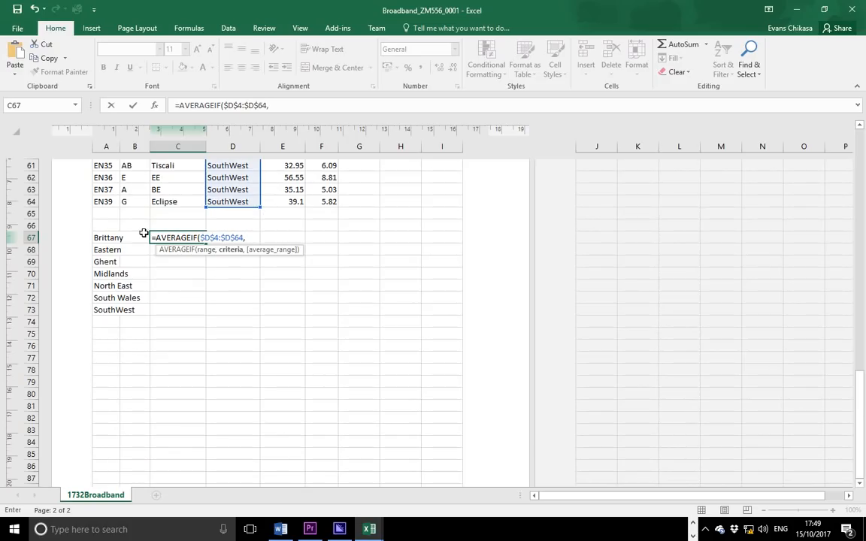
Complete the AVERAGEIF formula with A67 as the criteria and the download speeds E4:E64 as the average range
left_click(109, 238)
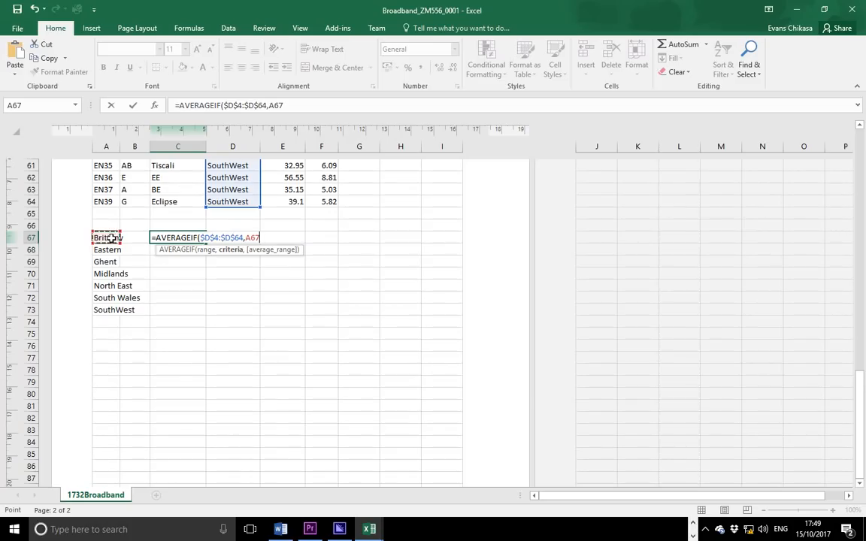
type(",")
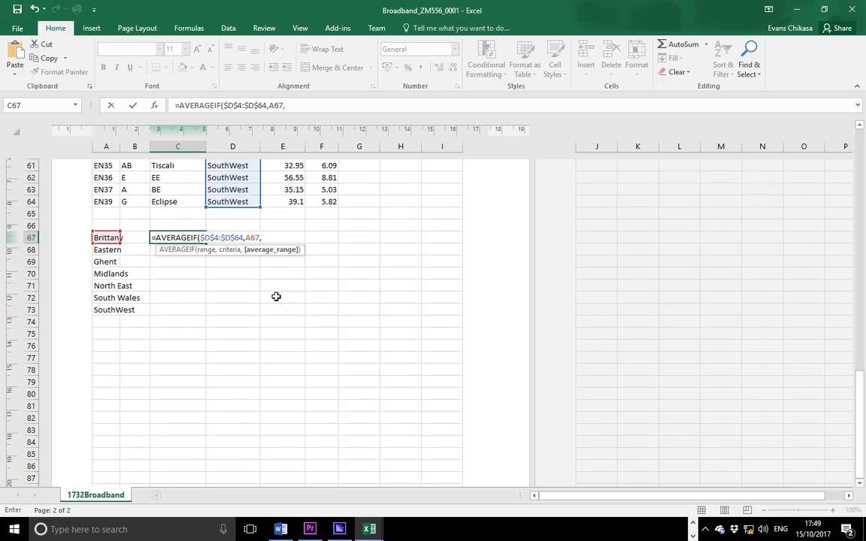
scroll(288, 285, "up", 5)
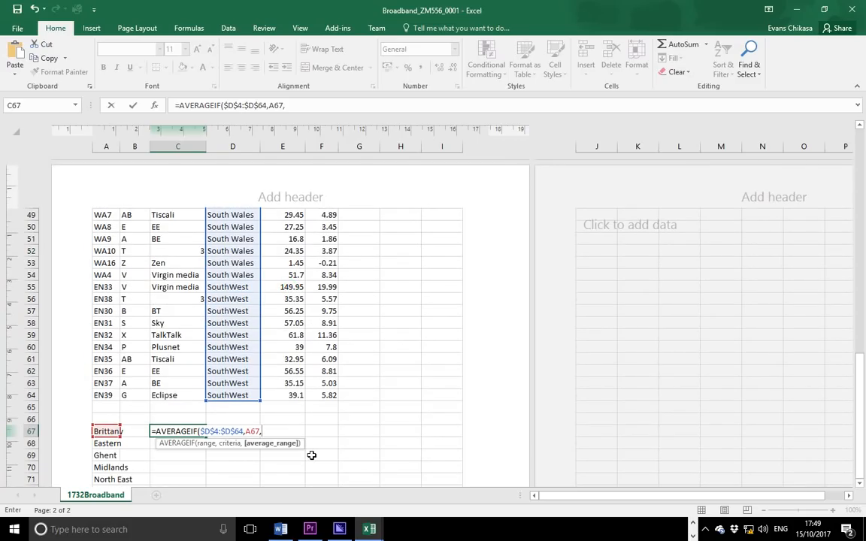
scroll(300, 361, "up", 16)
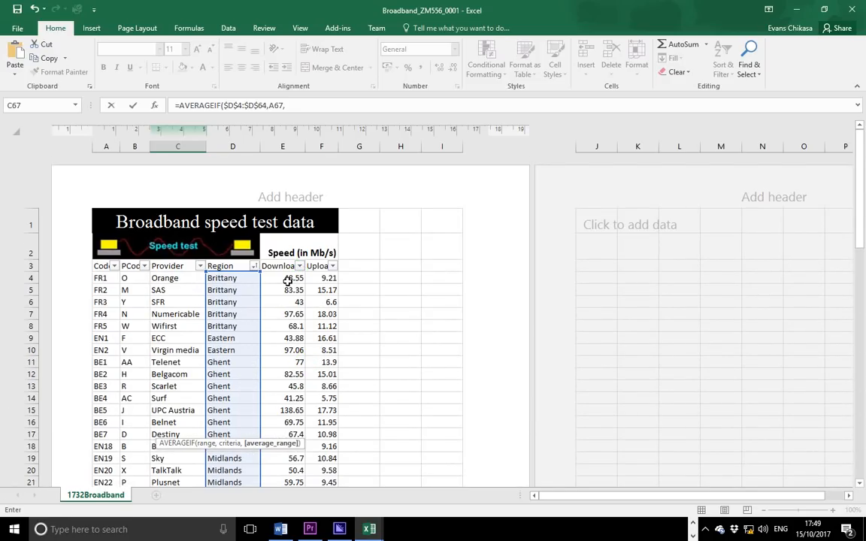
left_click(287, 279)
scroll(301, 310, "down", 15)
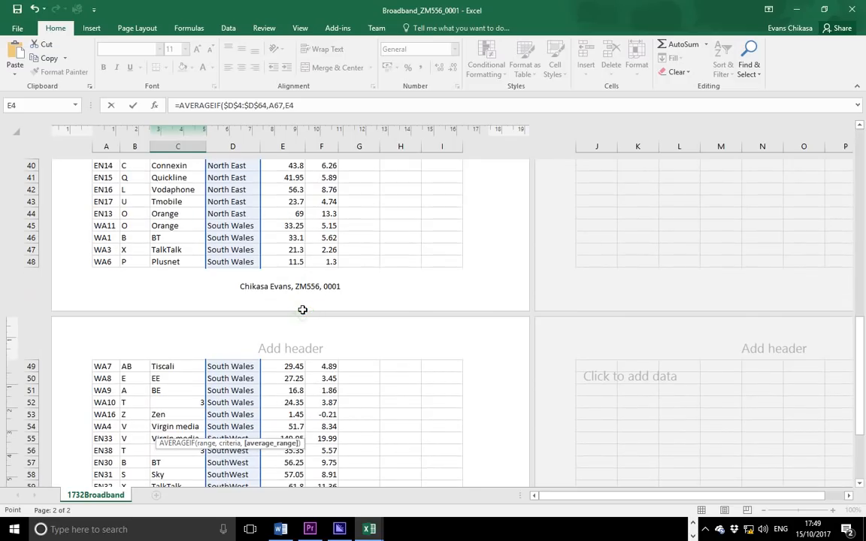
scroll(302, 310, "down", 5)
left_click_drag(300, 309, 305, 316)
type(")")
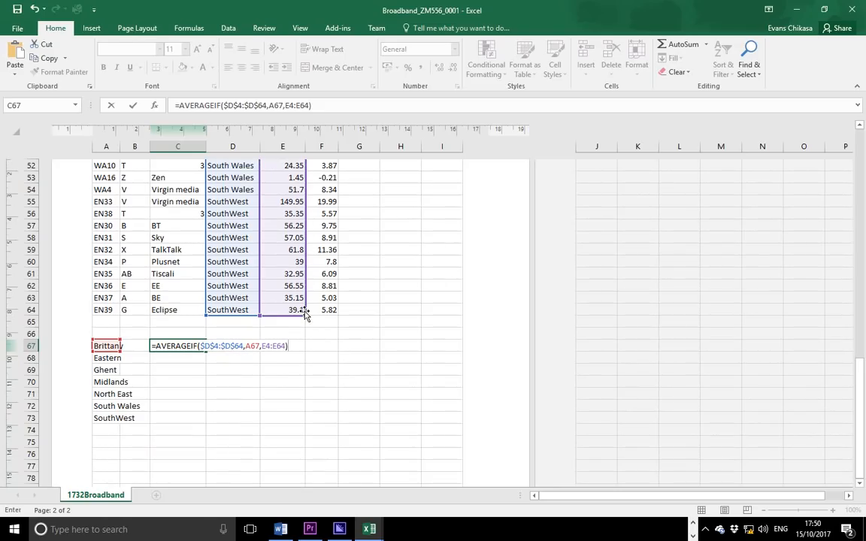
key("Return")
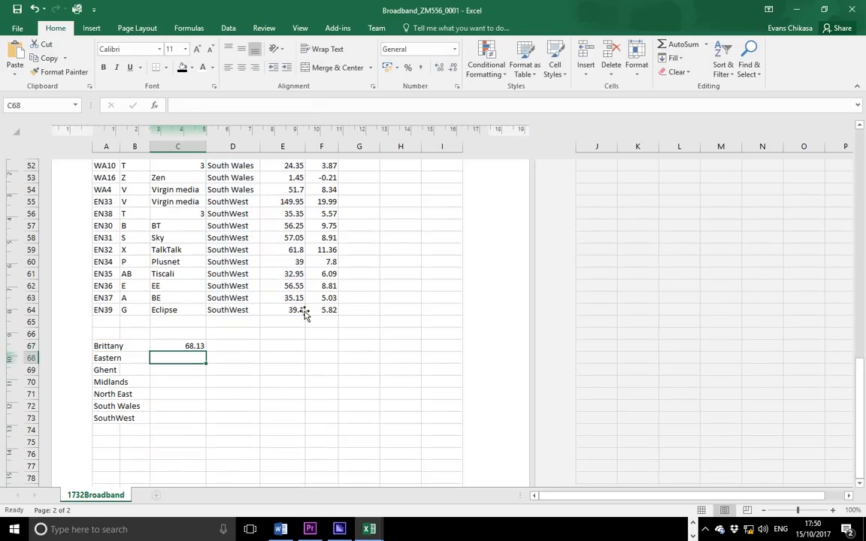
Fill the AVERAGEIF formula from C67 down the column beside the other regions
left_click(170, 347)
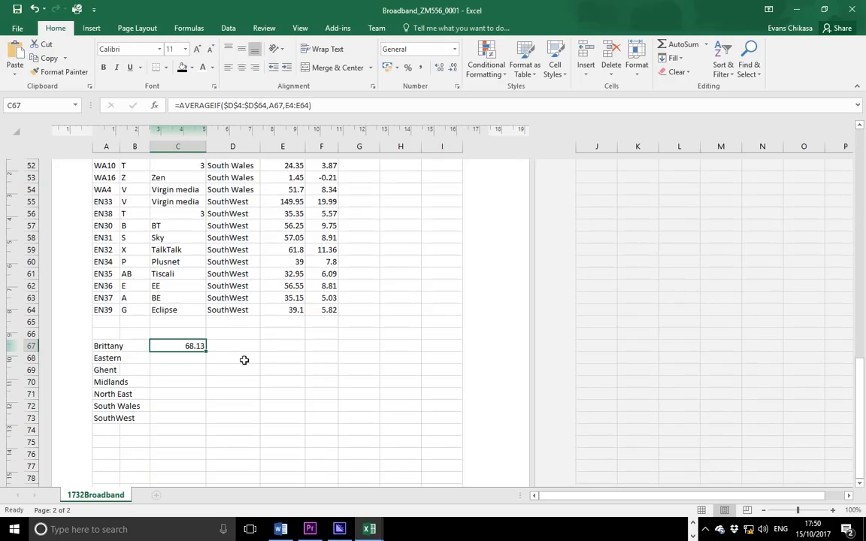
left_click_drag(205, 351, 204, 355)
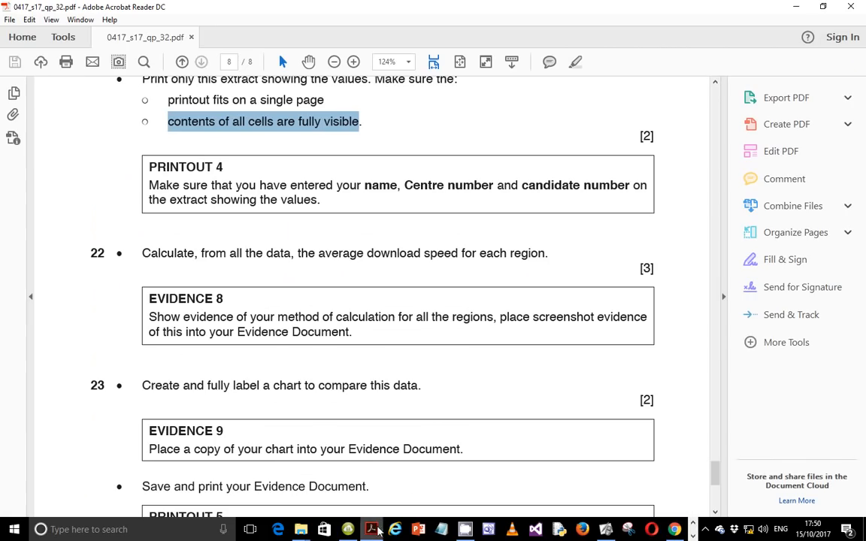
Read the requirements of questions 22 and 23 in the exam paper, including Evidence 8 and Evidence 9
scroll(396, 369, "up", 3)
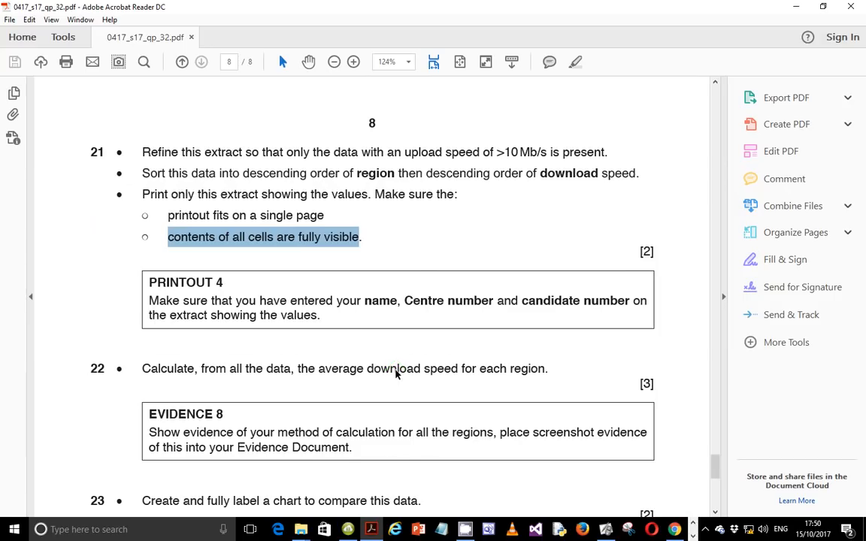
scroll(255, 289, "down", 1)
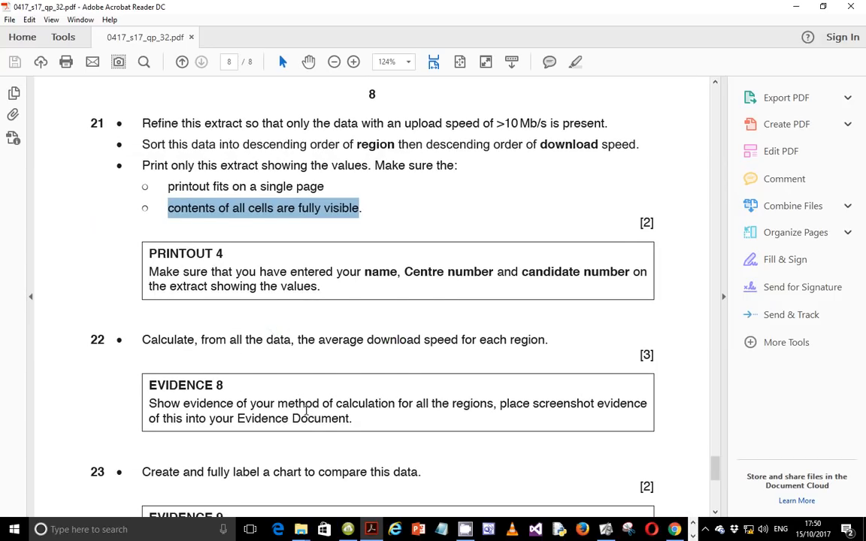
scroll(306, 410, "down", 2)
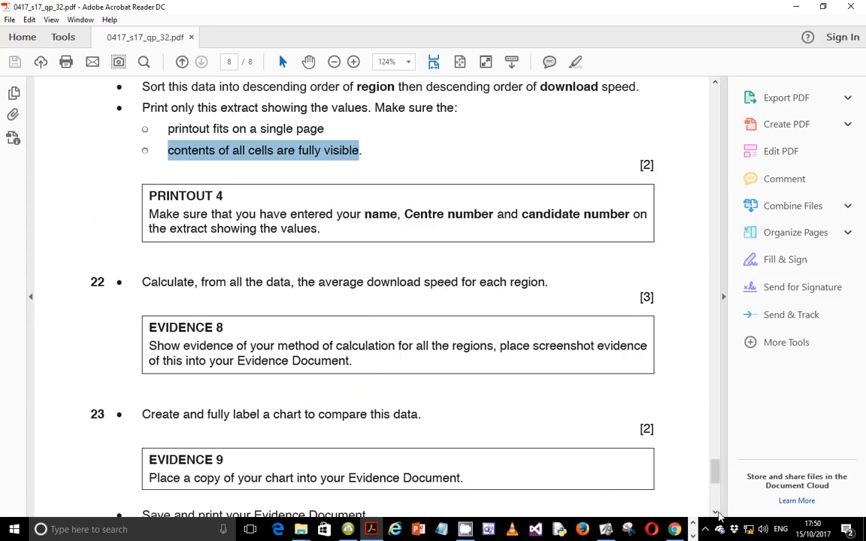
left_click(692, 535)
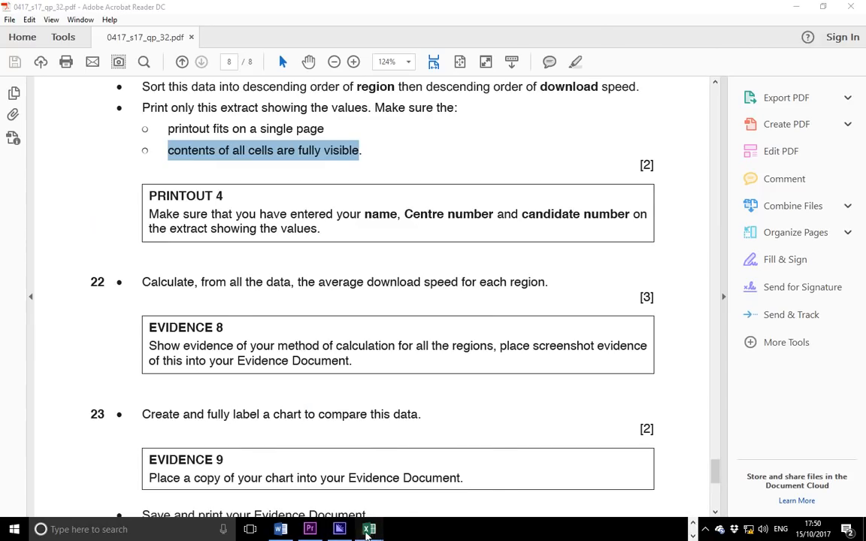
In the Broadband_ZM556_0001 workbook, add the headings Region in A66 and Average in C66 above the region summary
left_click(380, 533)
left_click(256, 505)
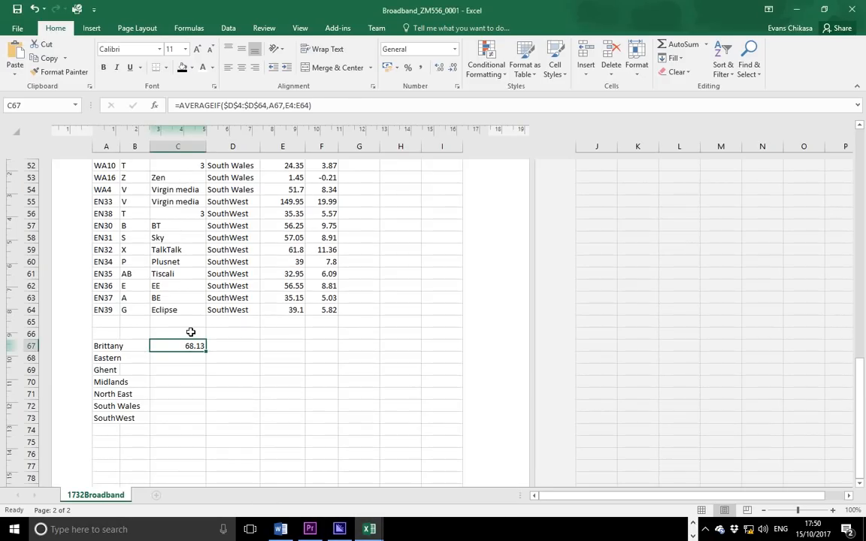
left_click(191, 332)
type("Average")
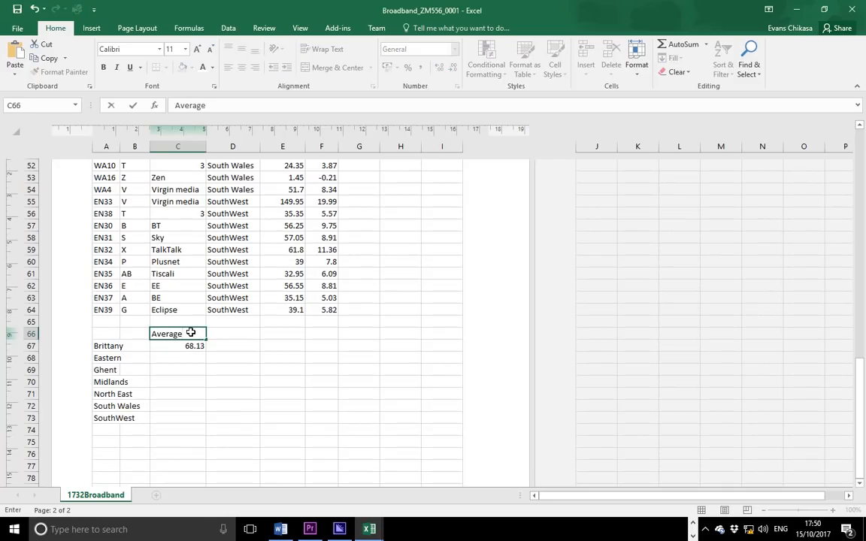
left_click(112, 332)
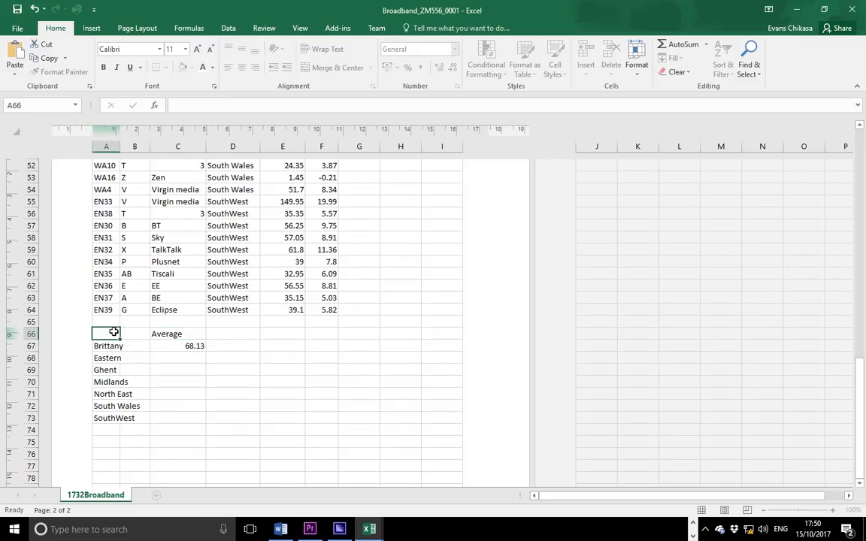
type("region")
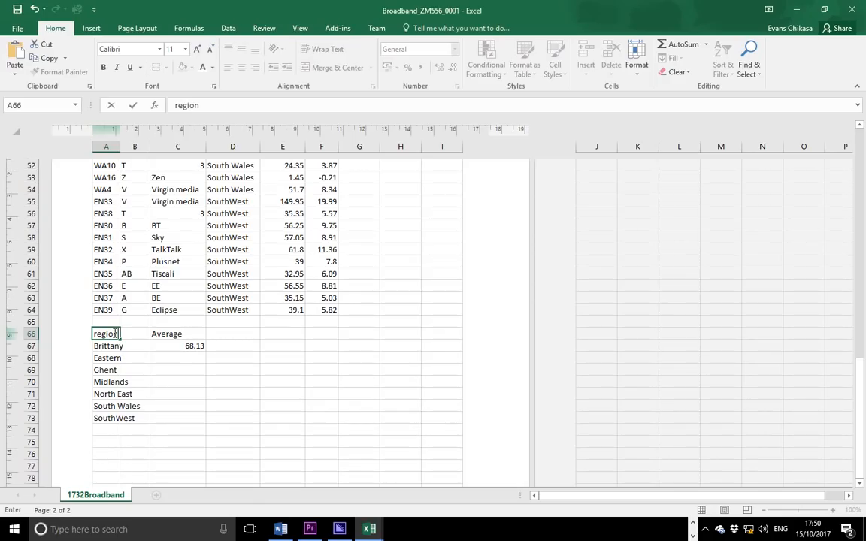
key("BackSpace")
type("R")
left_click(192, 353)
Format the summary headings in A66:C66 as bold at font size 14
left_click_drag(97, 335, 166, 332)
left_click(103, 67)
left_click(197, 48)
left_click(197, 48)
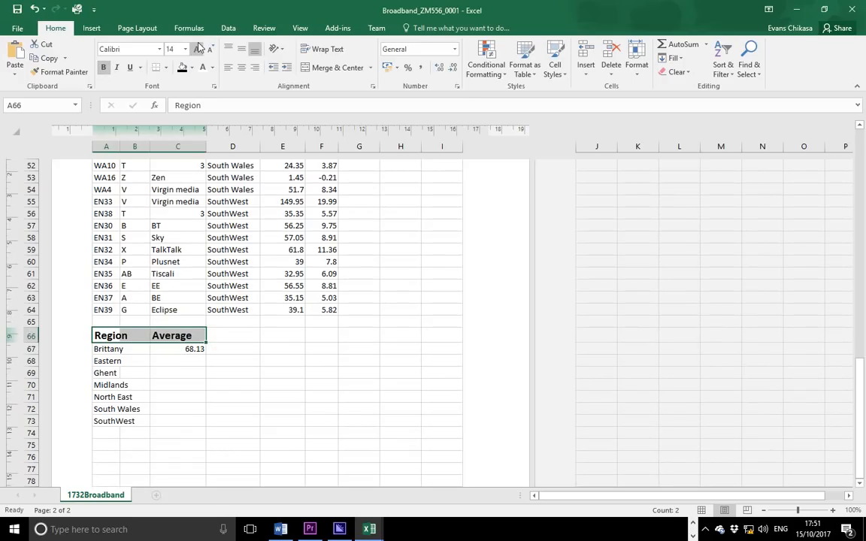
left_click(185, 364)
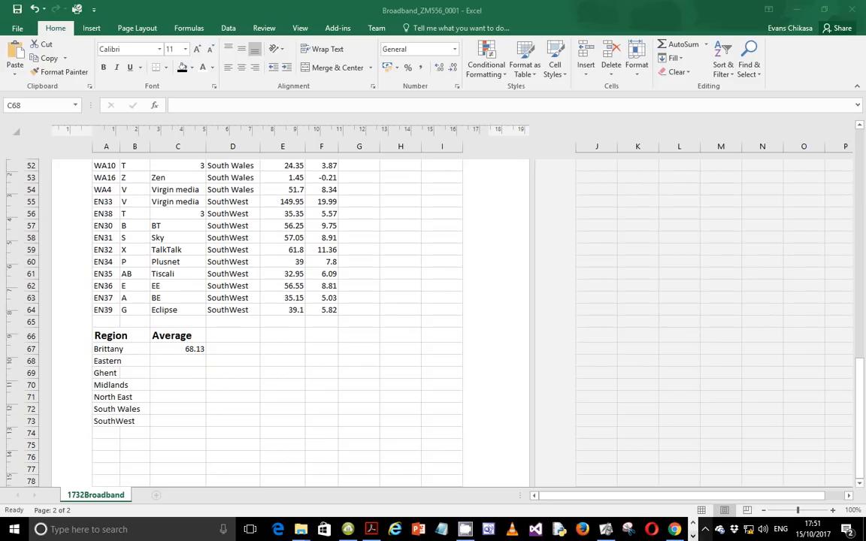
Try to fill the AVERAGEIF formula from C67 down to C73, and undo the fill
key("alt+Tab")
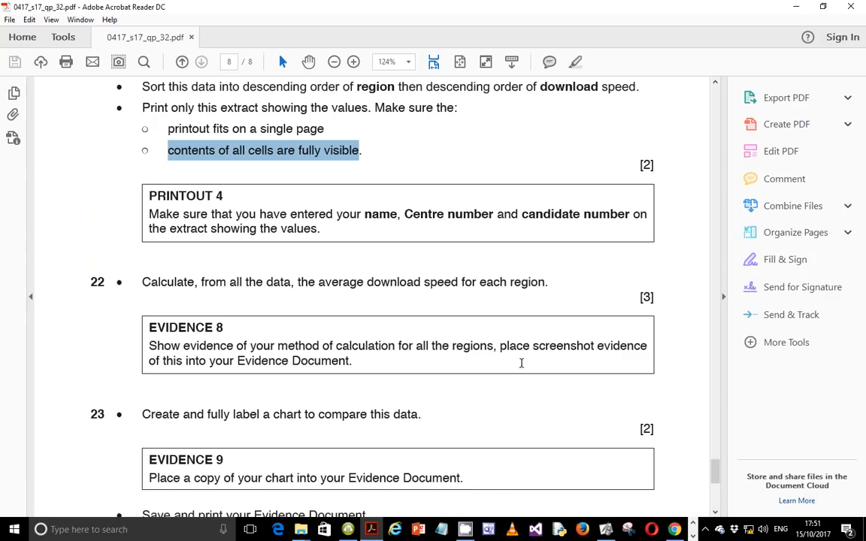
left_click(692, 535)
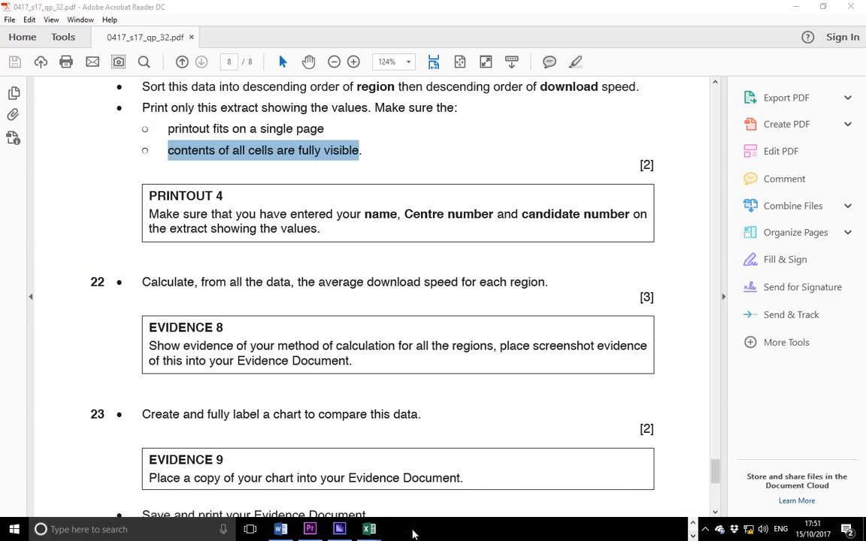
mouse_move(372, 530)
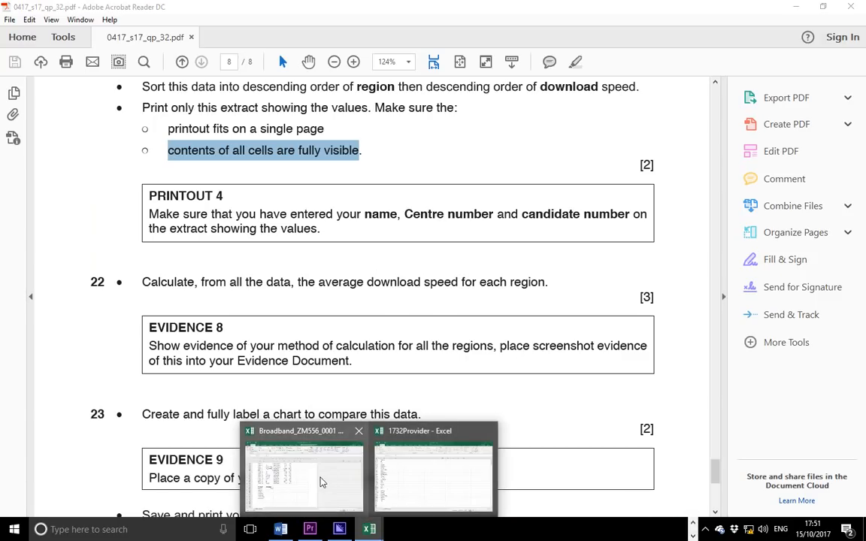
left_click(327, 482)
left_click_drag(206, 354, 197, 426)
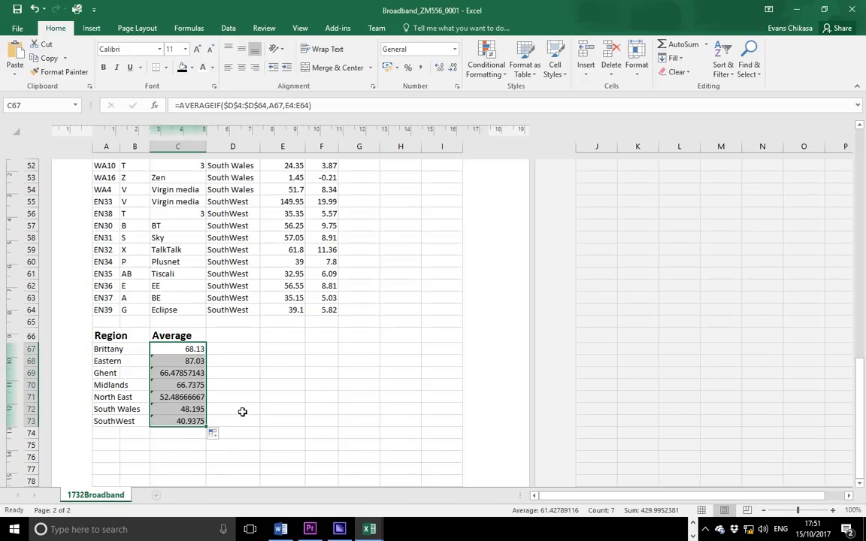
left_click(183, 360)
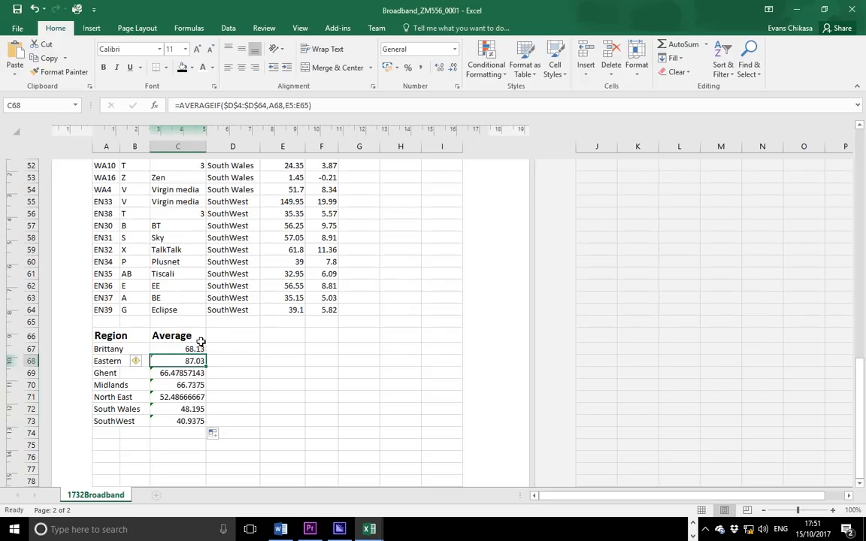
left_click(188, 349)
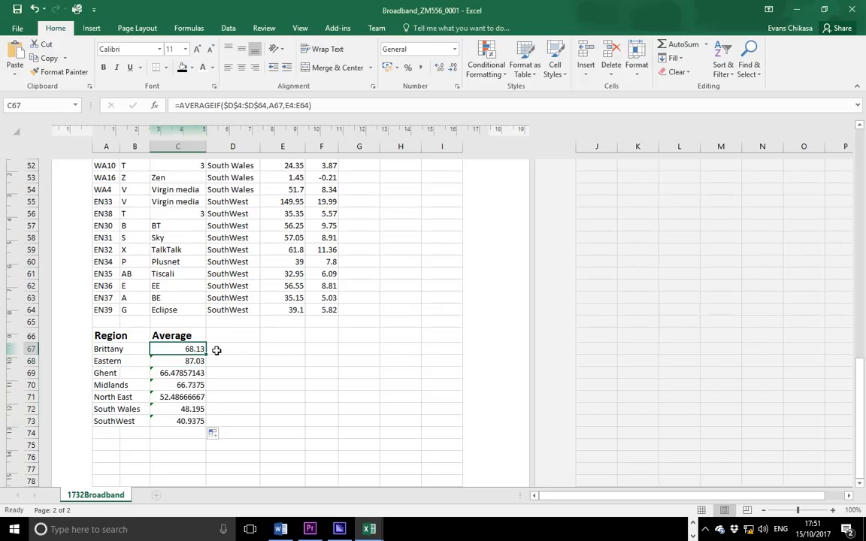
key("ctrl+z")
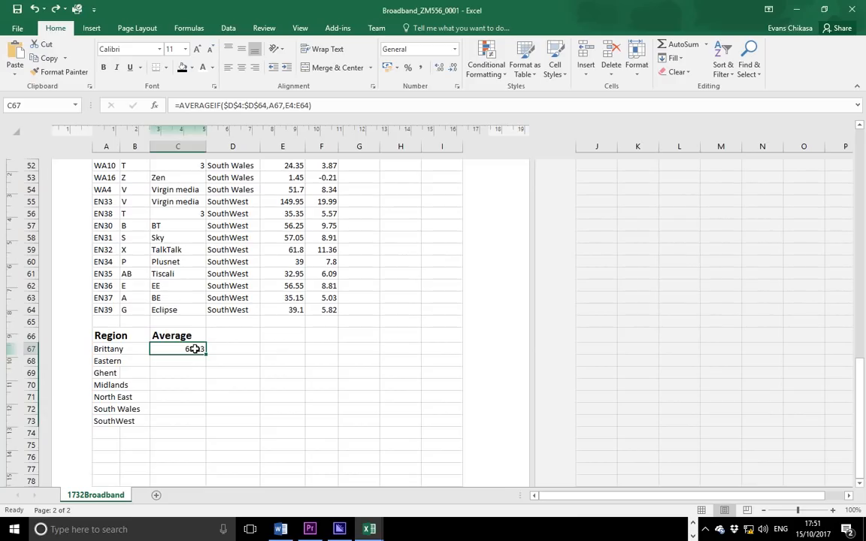
Make the average range in C67's AVERAGEIF formula absolute as $E$4:$E$64, and fill the formula down to C73
left_click(306, 103)
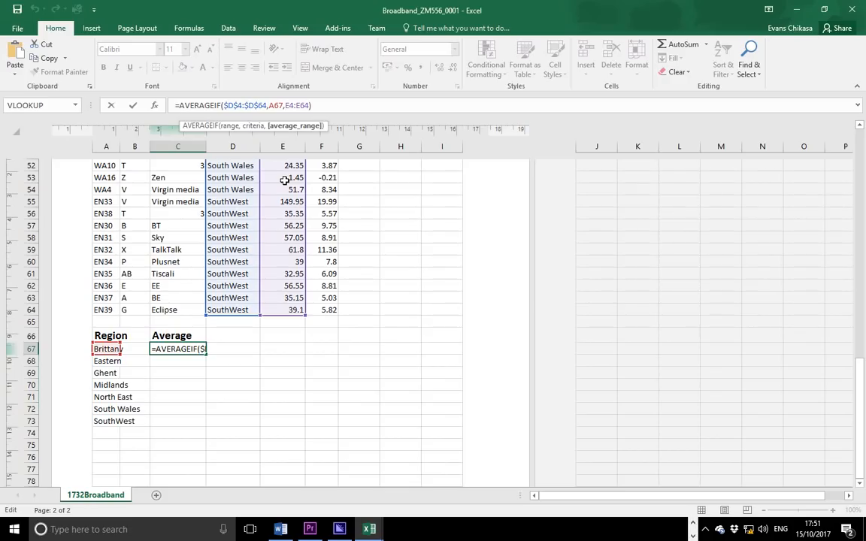
key("F4")
key("F4")
key("F4")
key("F4")
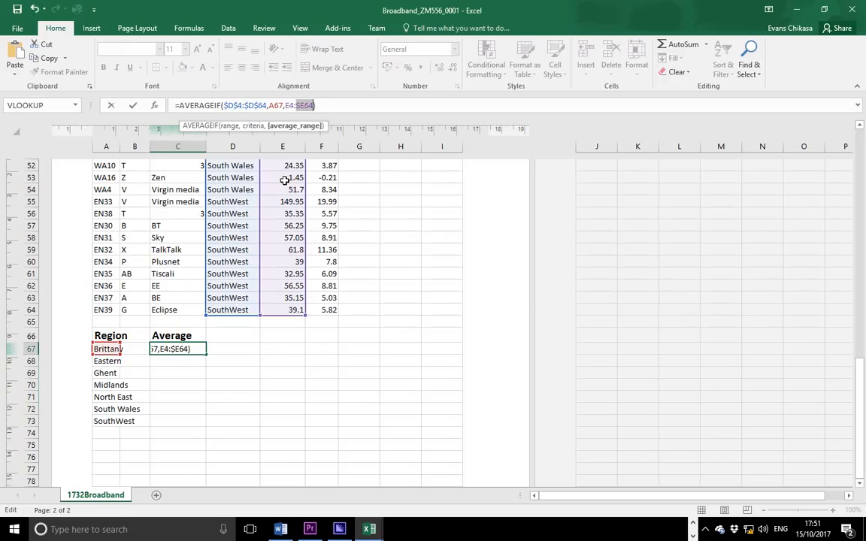
key("F4")
left_click(293, 107)
key("F4")
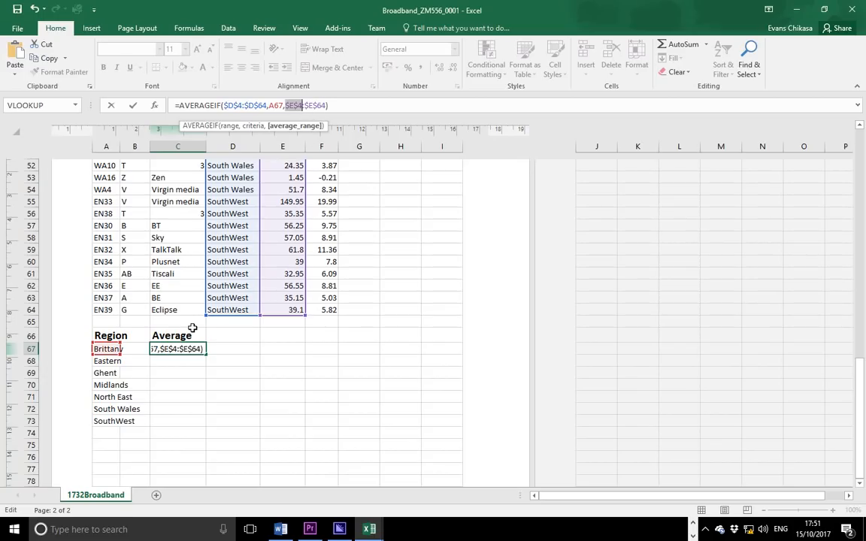
key("Return")
left_click(194, 348)
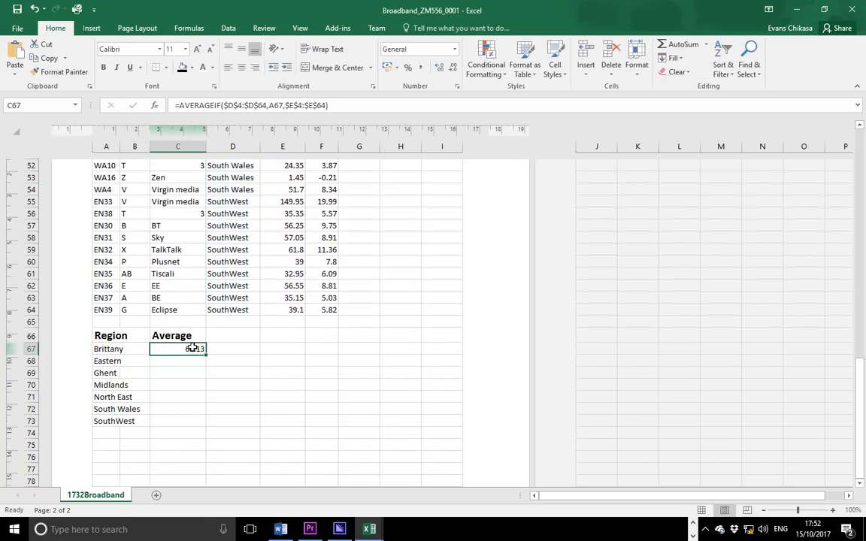
left_click_drag(206, 354, 199, 423)
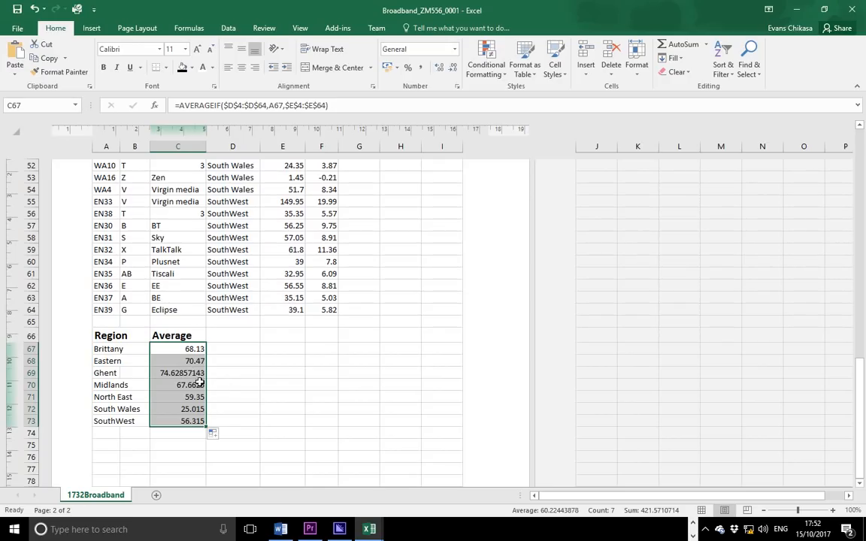
Display the worksheet's formulas and autofit all column widths so the AVERAGEIF formulas are fully visible
left_click(188, 28)
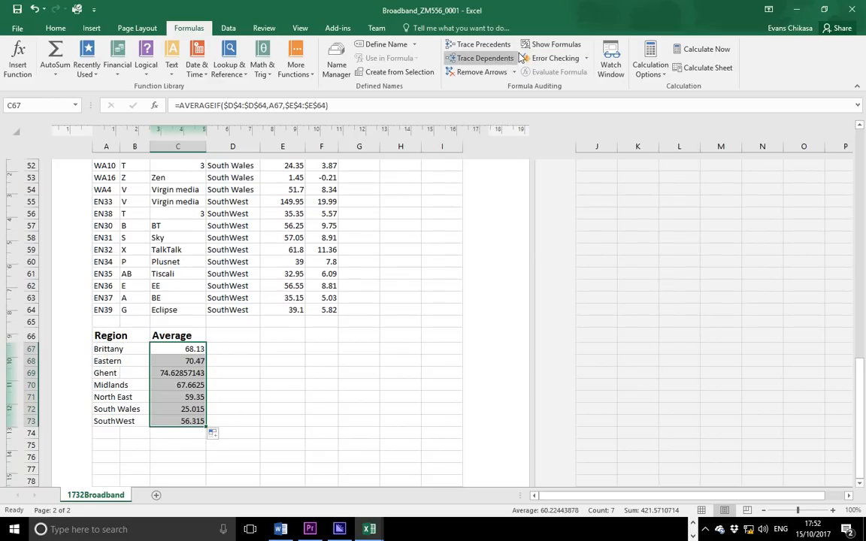
left_click(551, 44)
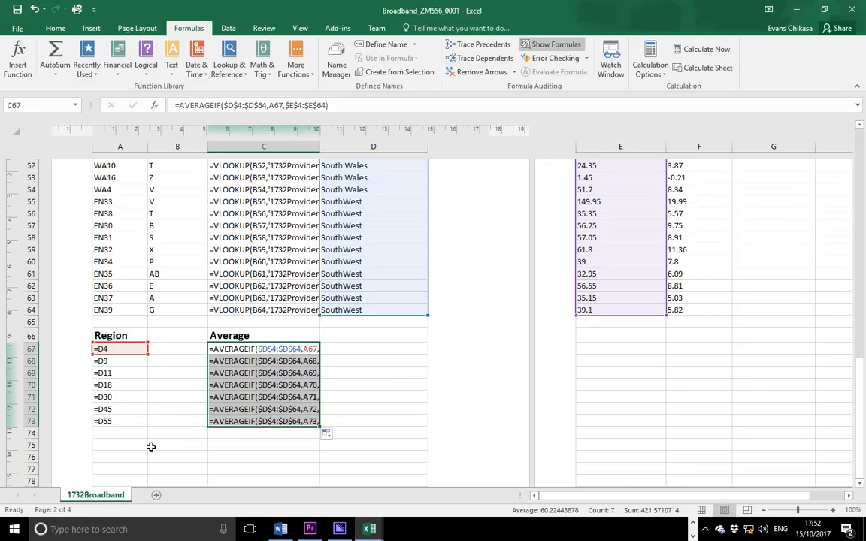
left_click(151, 444)
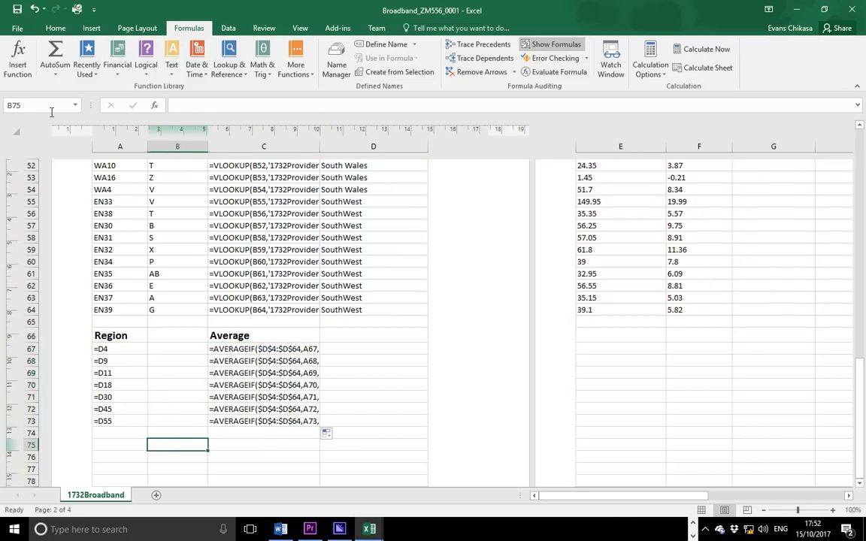
left_click(17, 132)
double_click(208, 145)
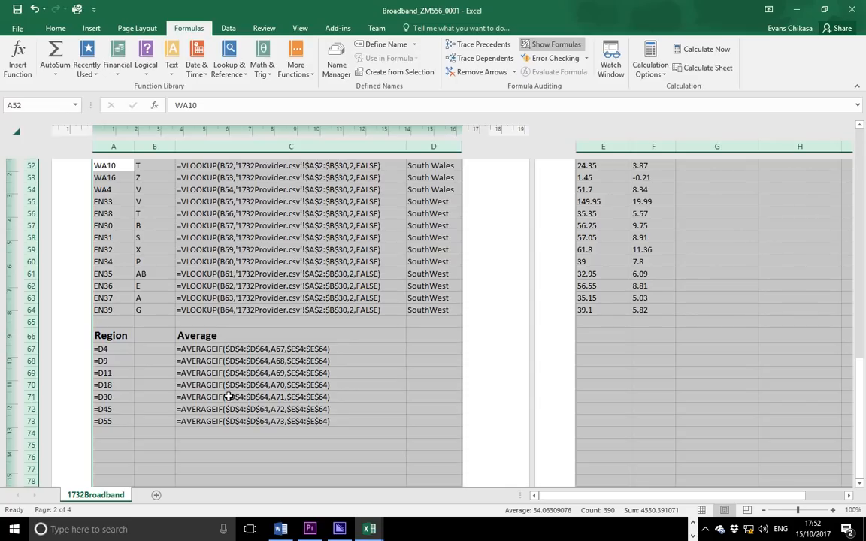
Capture a screenshot of the Region and Average formula table in rows 66 to 73 and copy it
key("Print")
mouse_move(92, 326)
left_mouse_down()
mouse_move(274, 392)
mouse_move(353, 439)
left_mouse_up()
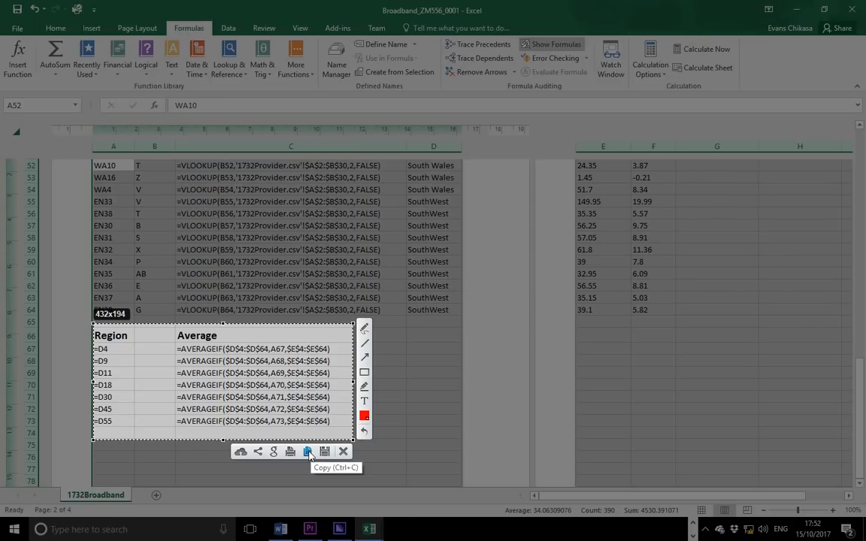
left_click(309, 452)
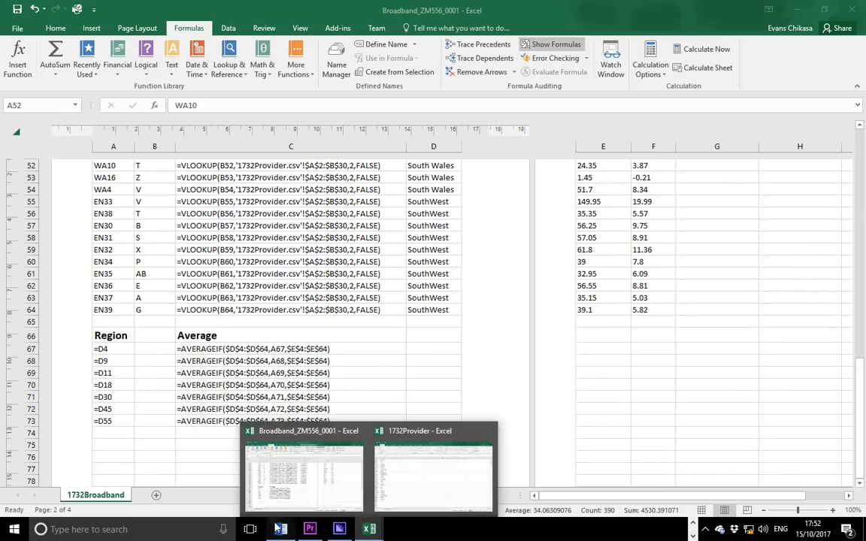
In the Word document 1732evidence0001, insert a page break before the Evidence 8 heading so it starts a new page
left_click(278, 529)
scroll(415, 324, "down", 8)
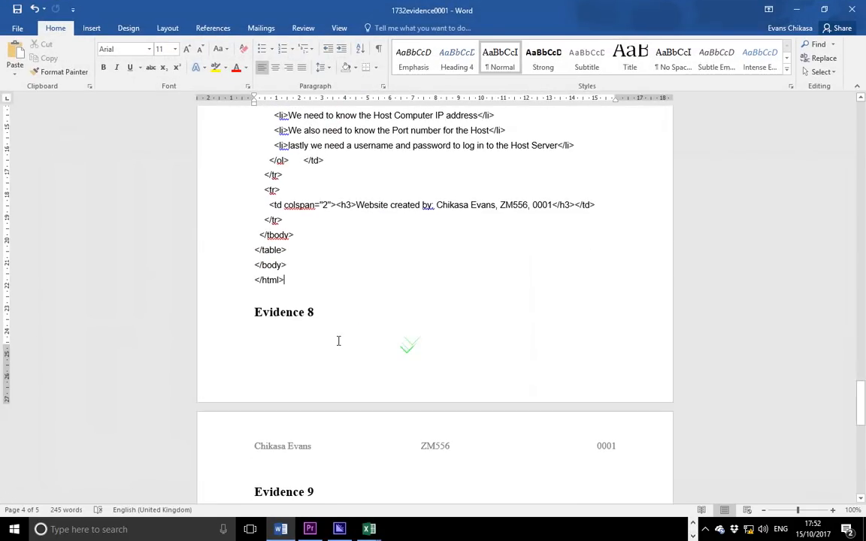
key("Down")
key("Home")
key("Return")
key("ctrl+Return")
scroll(270, 331, "down", 3)
Paste the formula screenshot beneath the Evidence 8 heading
left_click(274, 379)
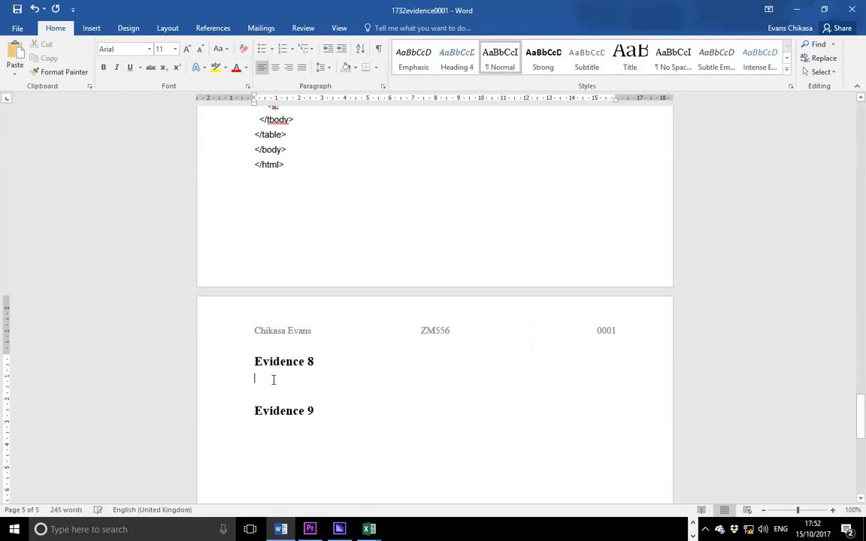
key("ctrl+v")
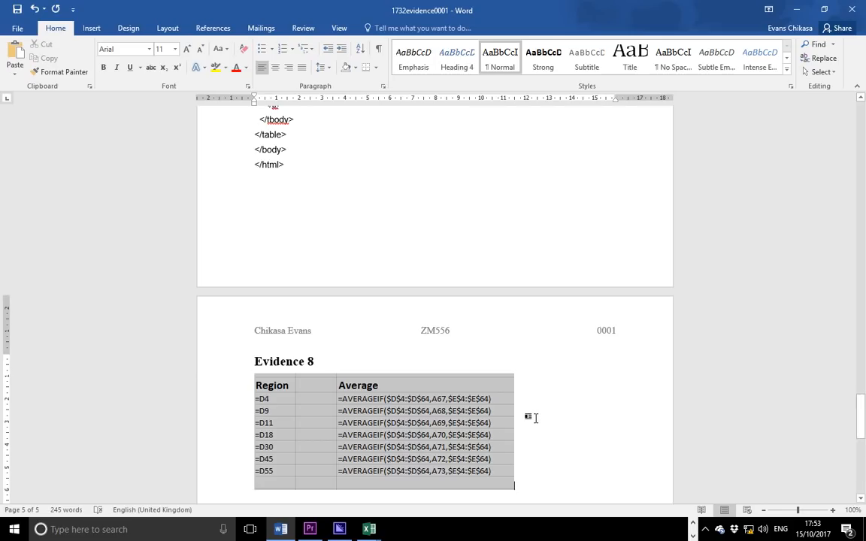
scroll(535, 418, "down", 2)
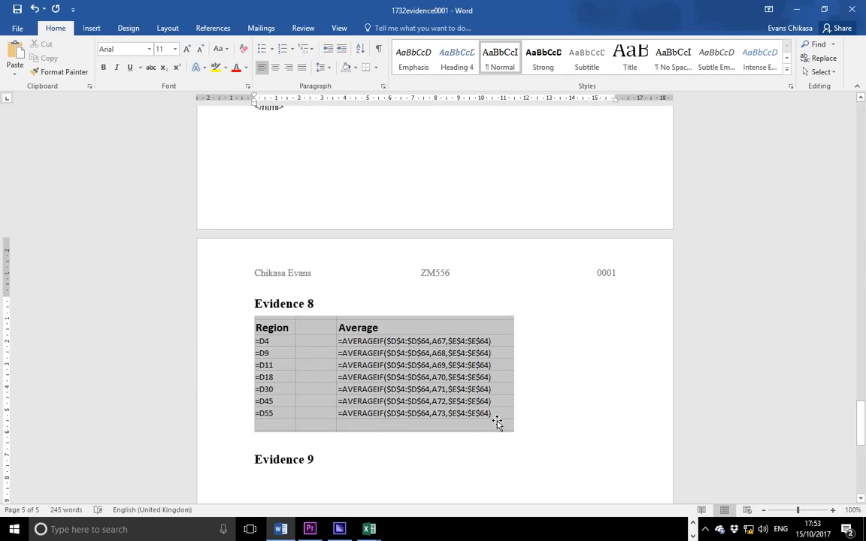
Return to the Broadband_ZM556_0001 workbook and review the formula view from the top data rows down to the region averages
left_click(693, 525)
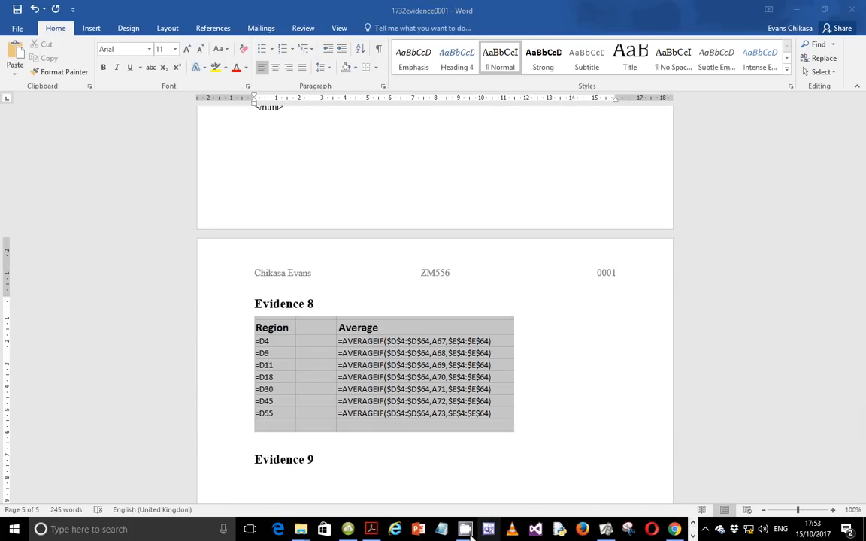
left_click(693, 525)
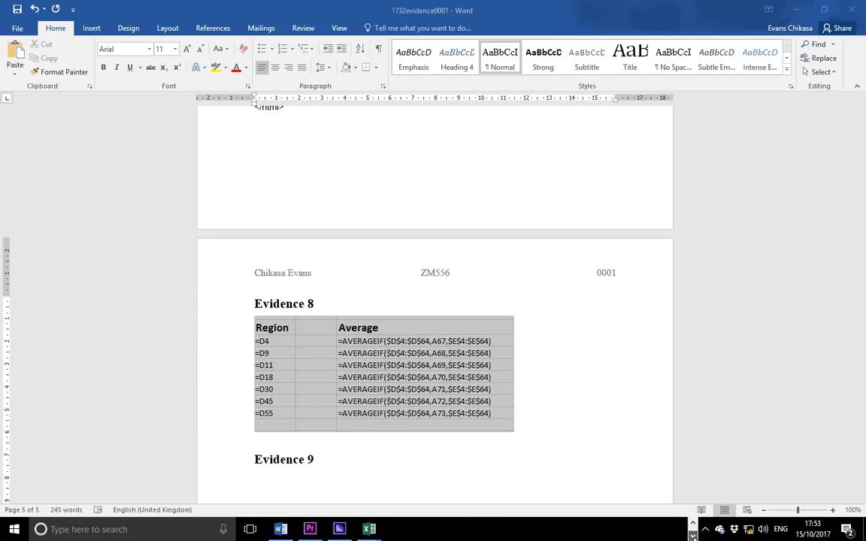
mouse_move(379, 530)
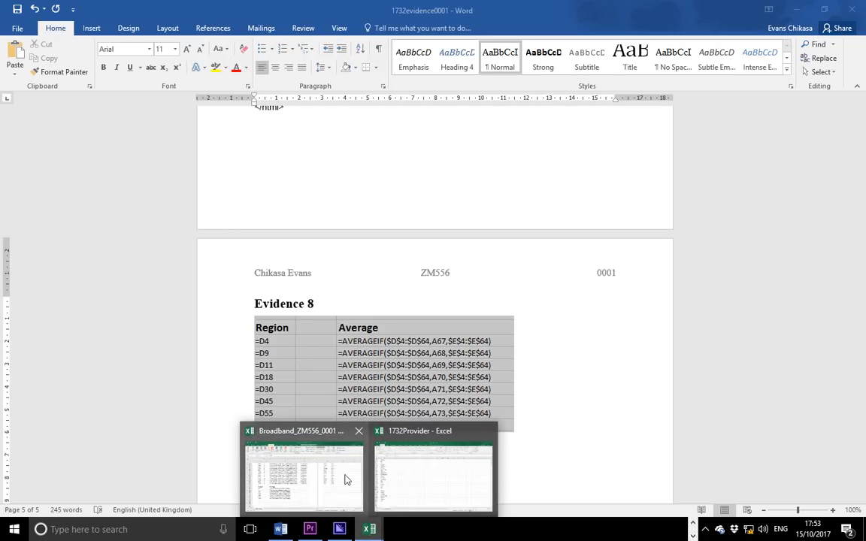
left_click(308, 478)
scroll(521, 387, "up", 17)
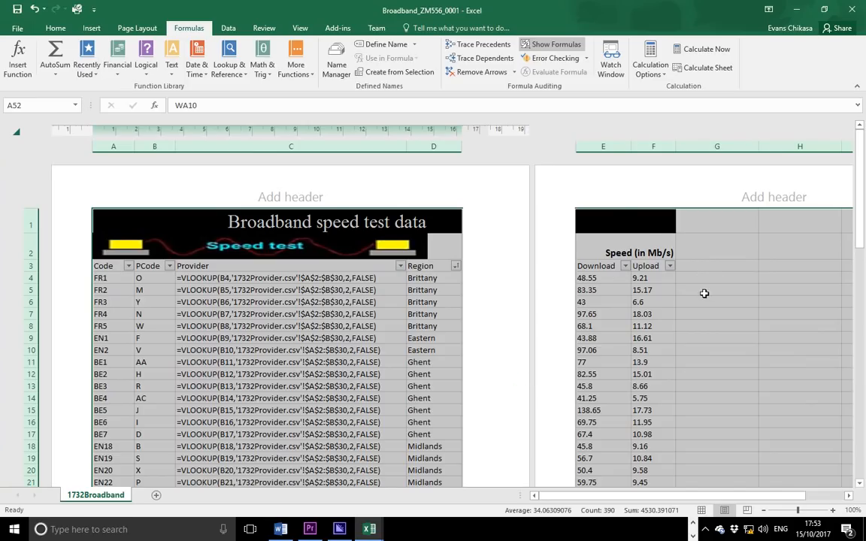
scroll(703, 278, "down", 15)
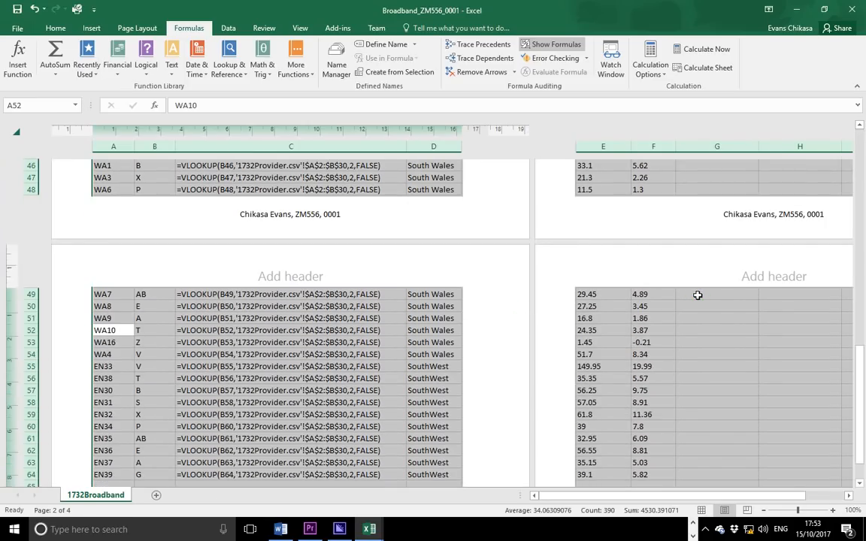
scroll(698, 296, "down", 4)
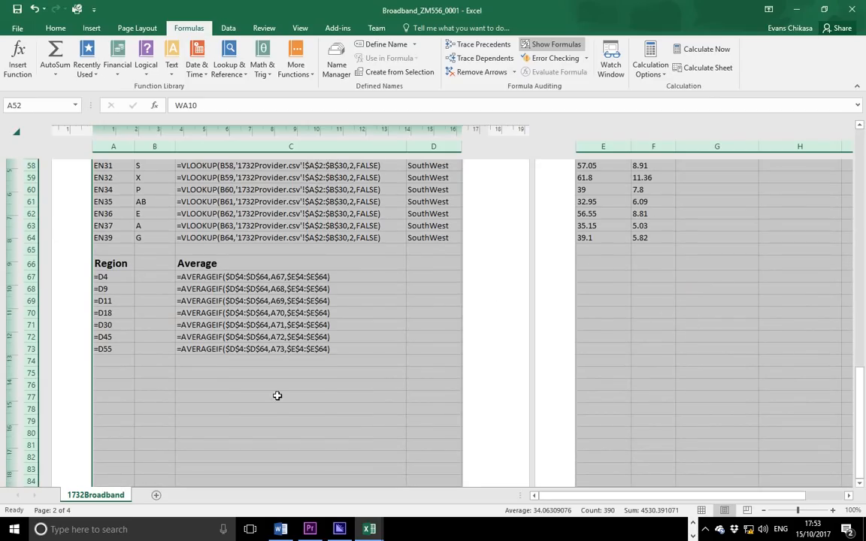
left_click(692, 524)
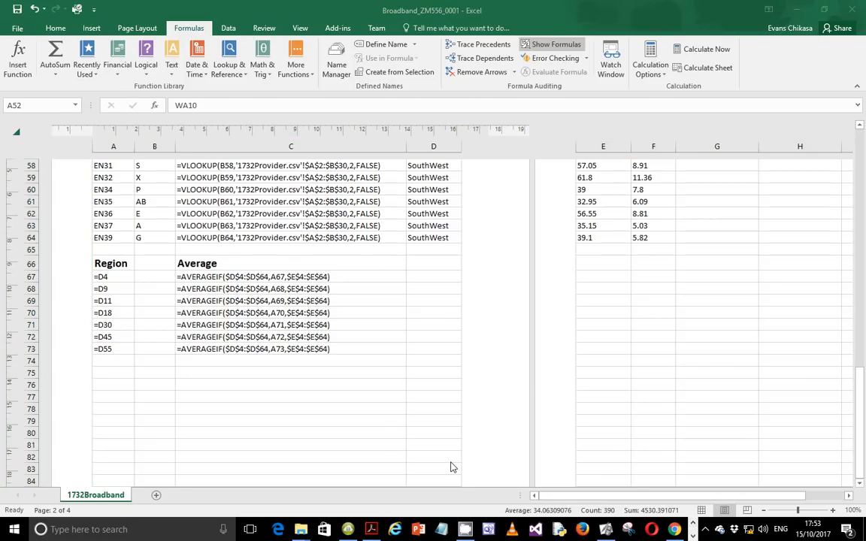
Read question 23 and the Evidence 9 instructions in the exam paper PDF in Acrobat Reader, and return to the Broadband workbook in Excel
left_click(371, 529)
scroll(318, 392, "down", 2)
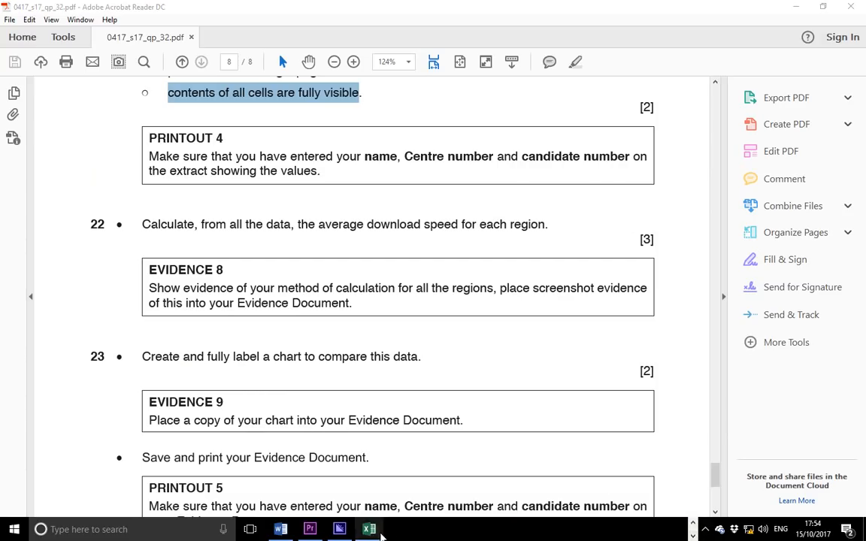
mouse_move(380, 534)
left_click(292, 428)
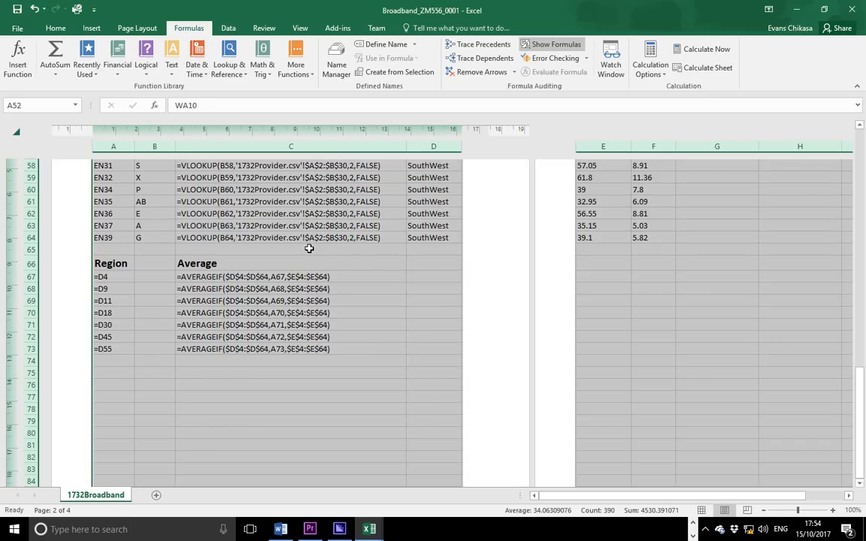
Turn off the formula display so the worksheet shows values
left_click(90, 28)
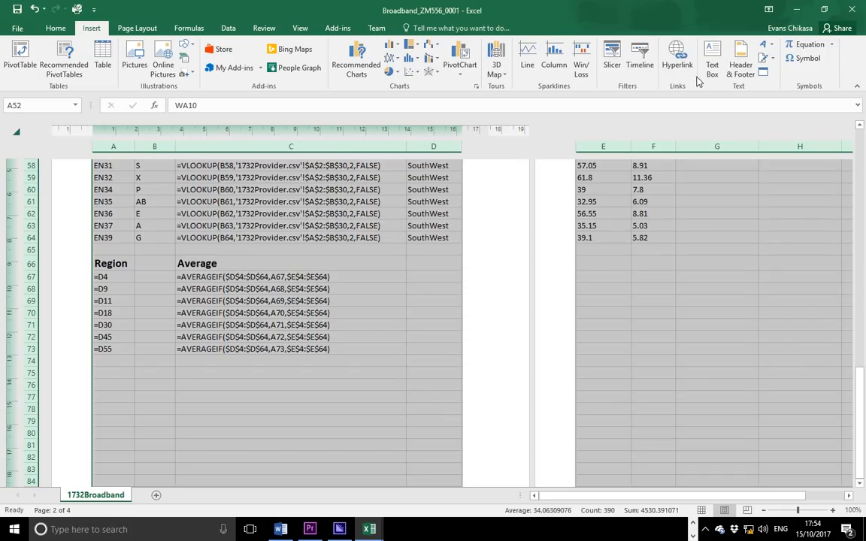
left_click(189, 30)
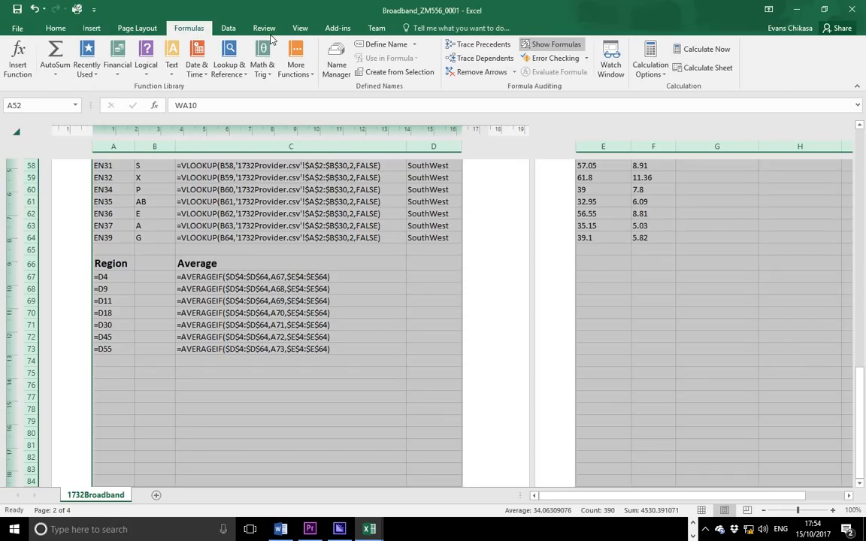
left_click(549, 44)
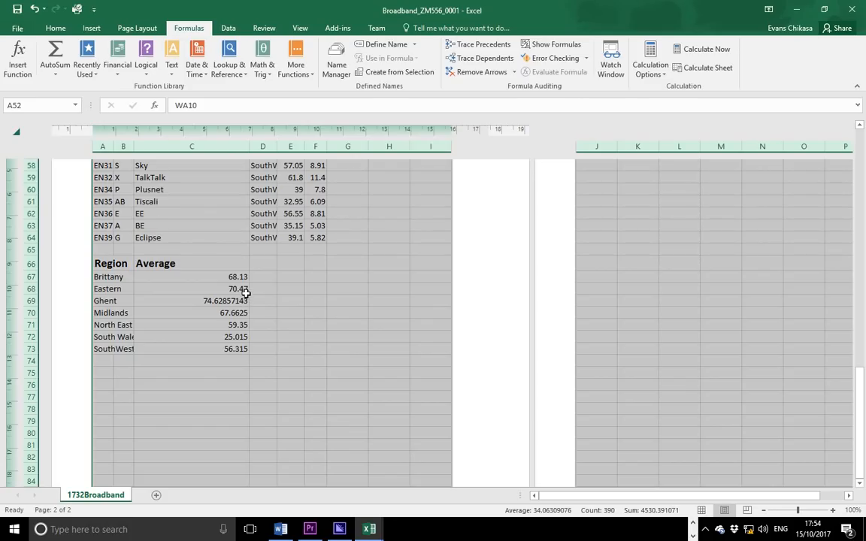
Insert a 2-D stacked column chart from the region names in A67:A73 and the averages in C67:C73
left_click_drag(112, 279, 100, 349)
left_click_drag(230, 278, 227, 348)
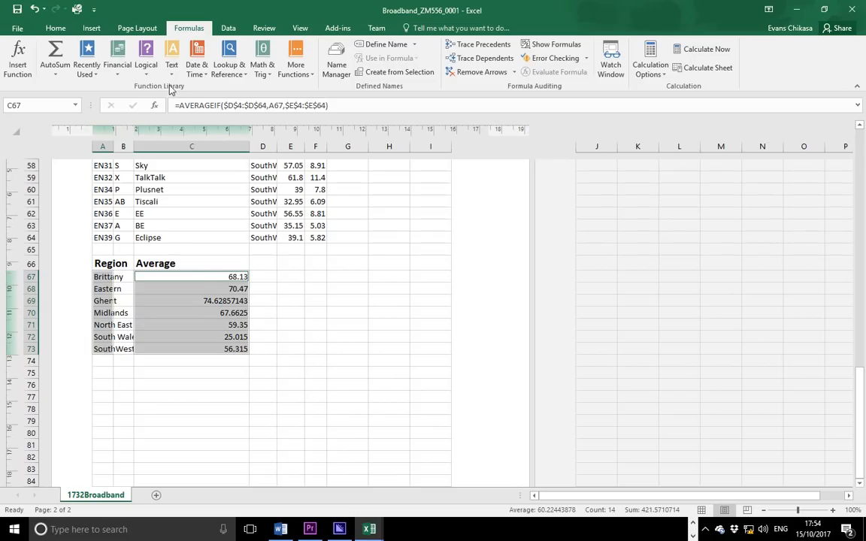
left_click(92, 28)
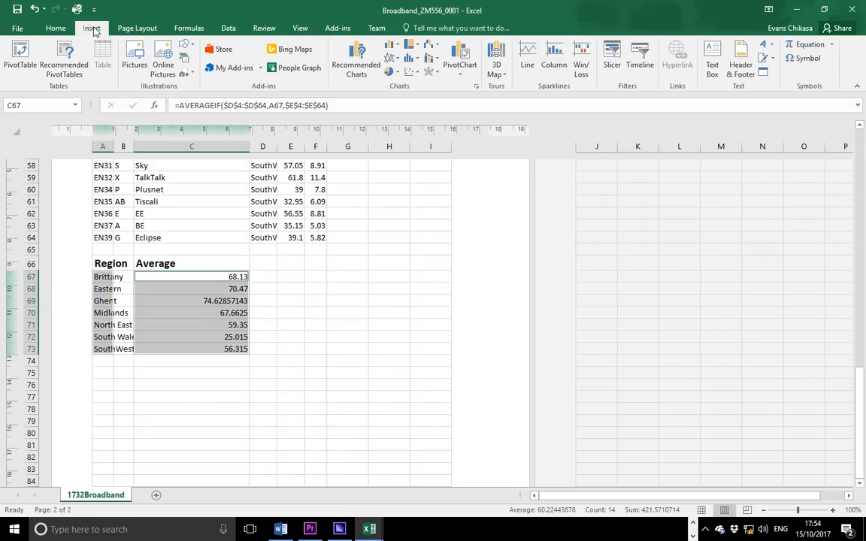
left_click(399, 48)
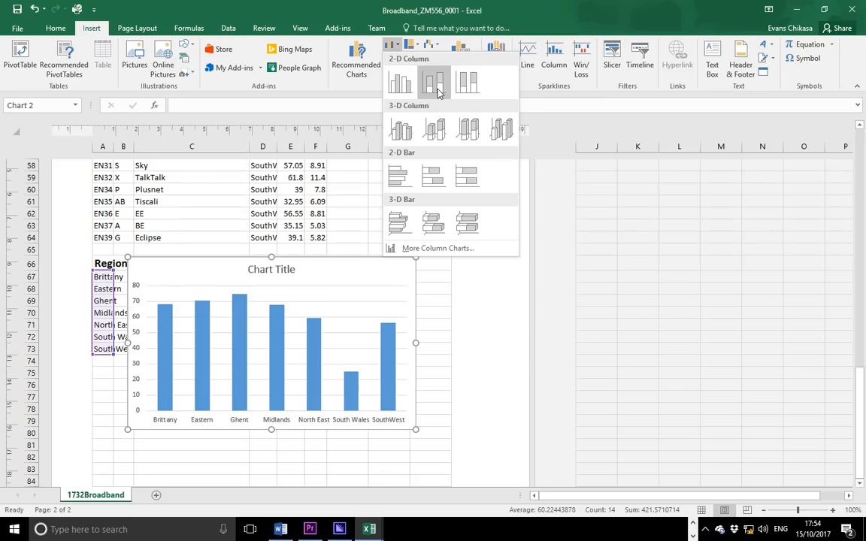
left_click(436, 84)
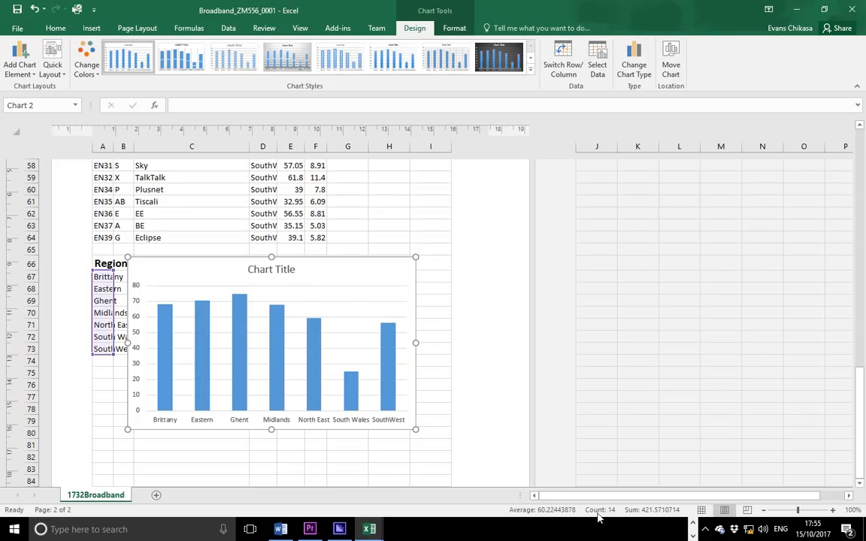
Recheck the chart labelling requirement of question 23 in the exam paper PDF, and return to the chart in Excel
left_click(693, 524)
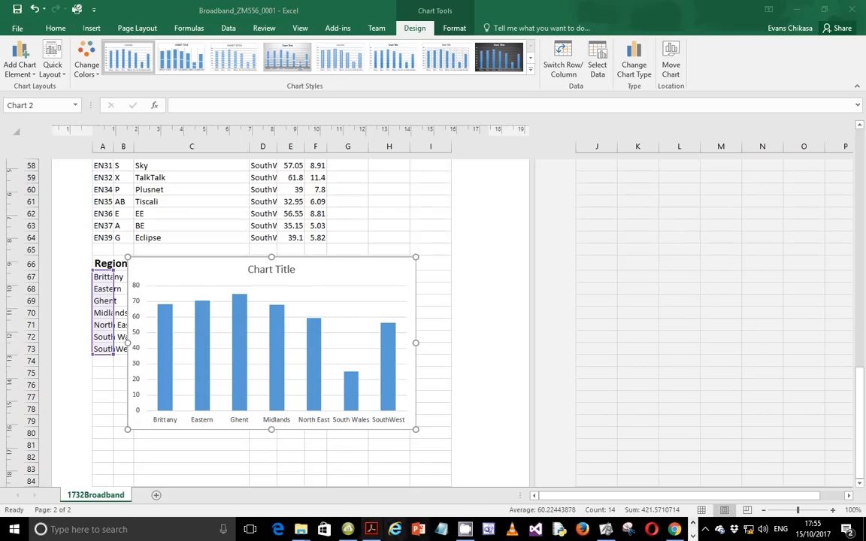
left_click(368, 529)
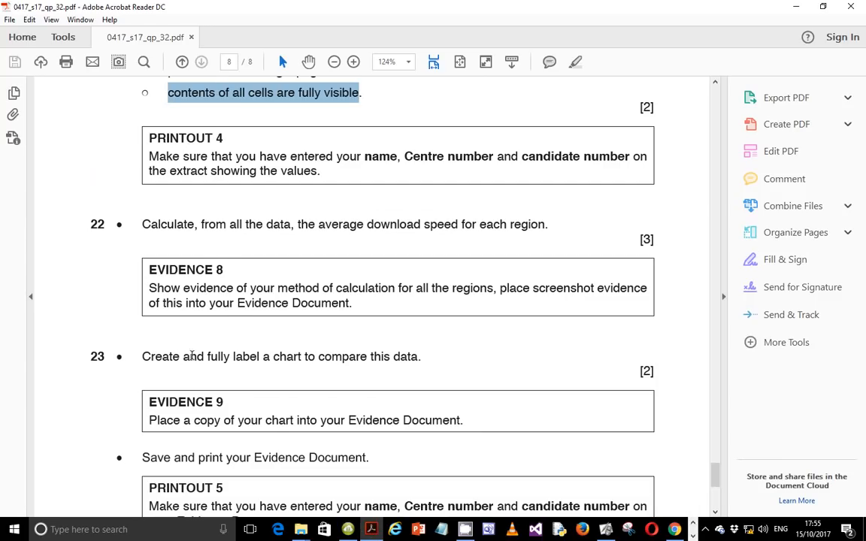
left_click_drag(150, 356, 285, 367)
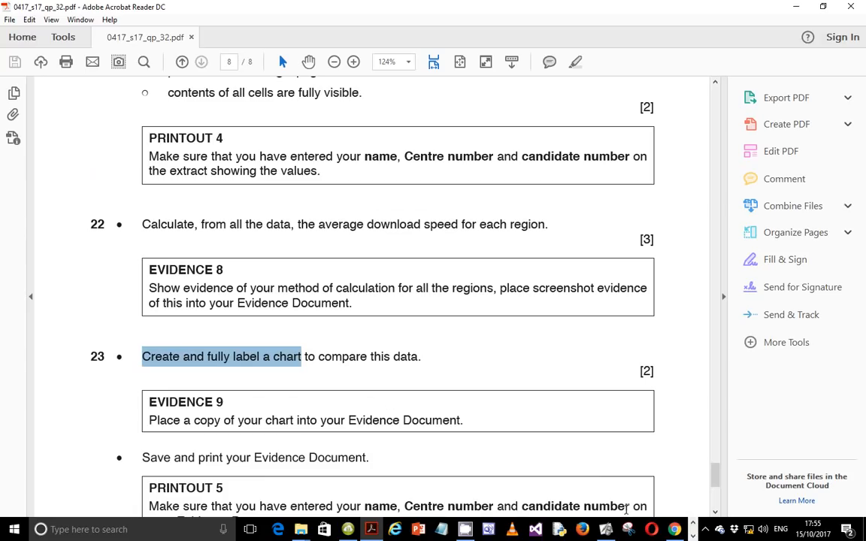
left_click(693, 534)
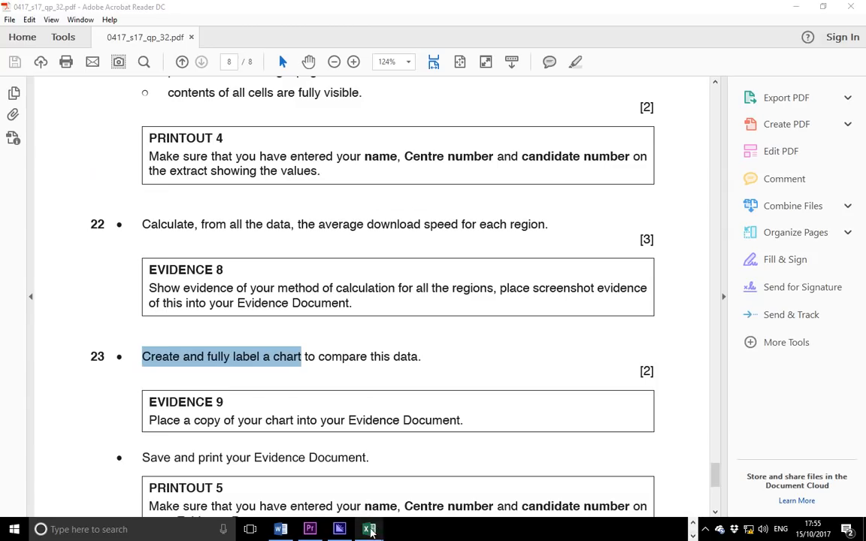
mouse_move(369, 531)
left_click(335, 478)
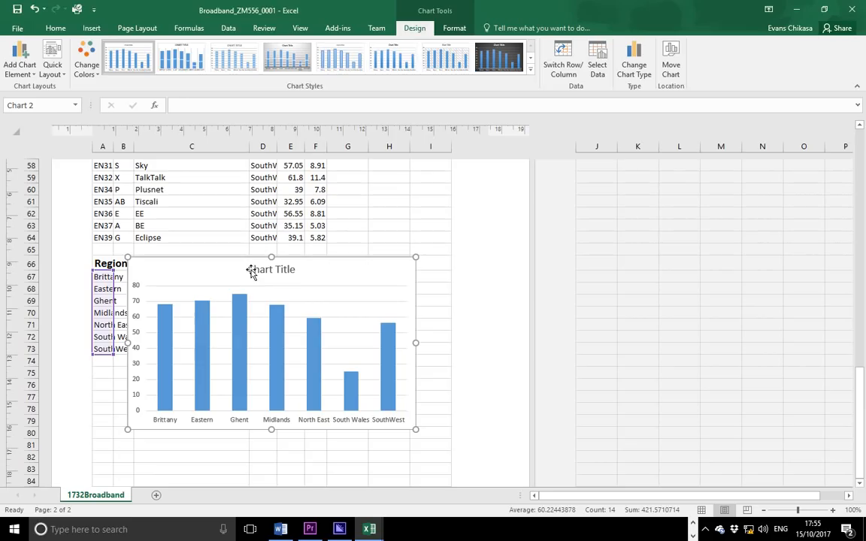
Replace the chart title with "Average download speed for specific region"
mouse_move(249, 264)
left_mouse_down()
mouse_move(298, 267)
mouse_move(248, 261)
left_mouse_up()
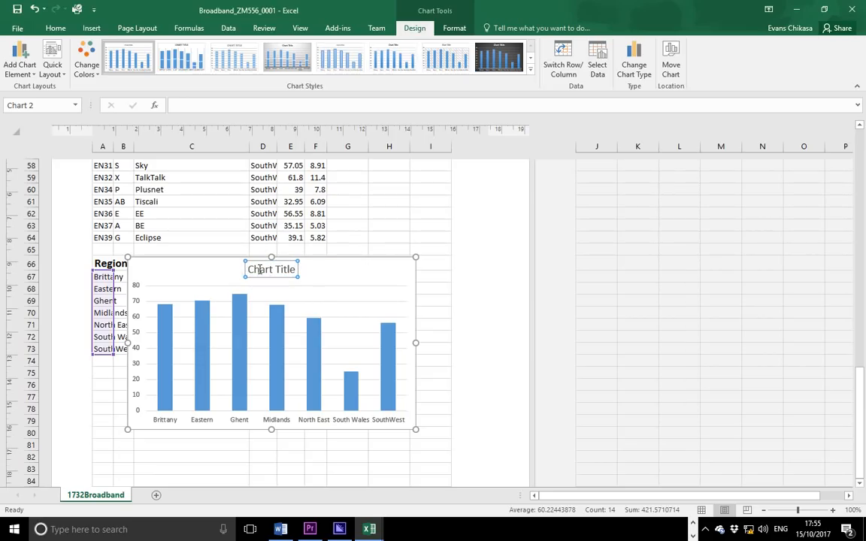
triple_click(260, 269)
type("Averar")
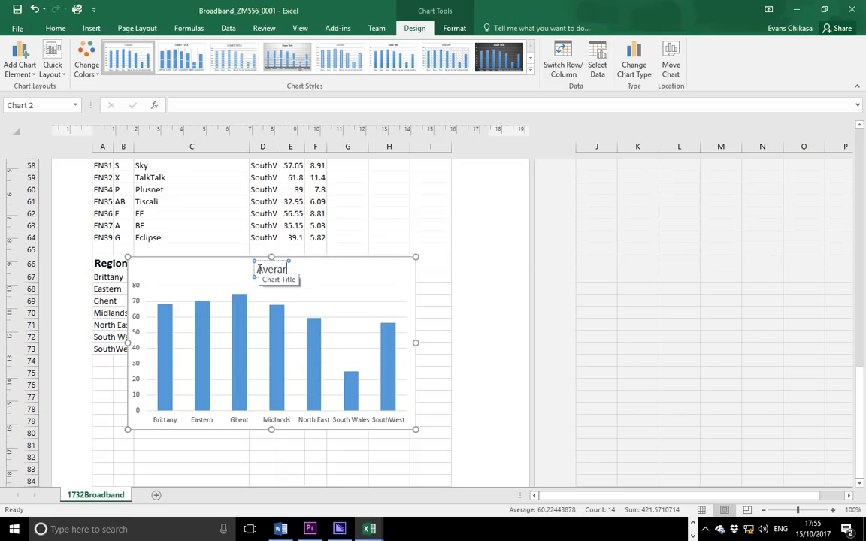
key("BackSpace")
type("ge down")
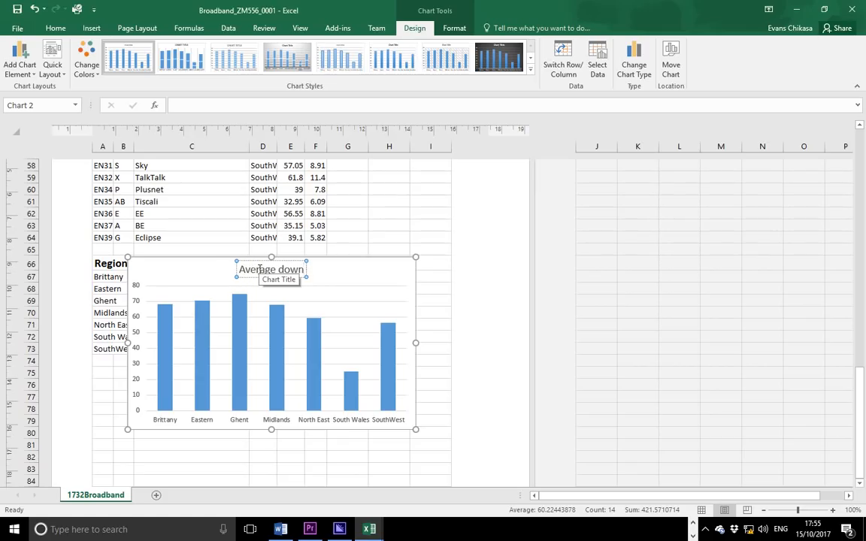
type("load spe")
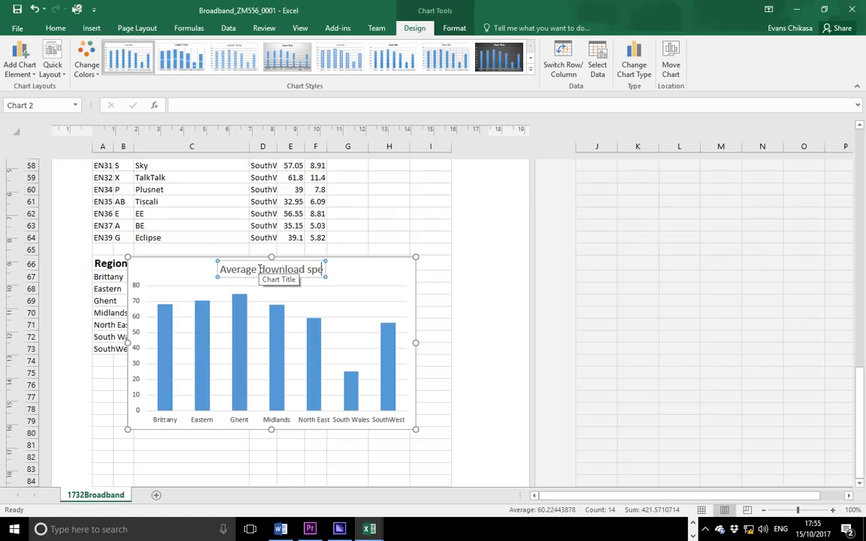
type("ed for")
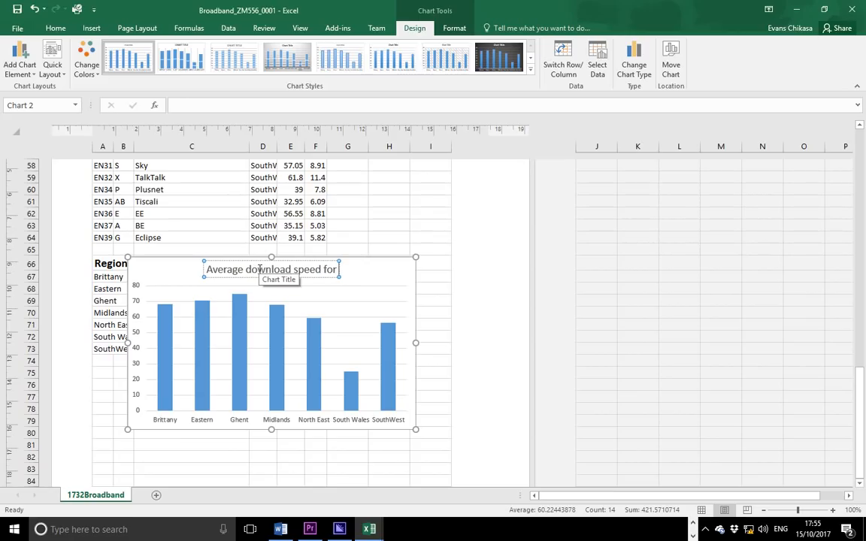
type(" specific")
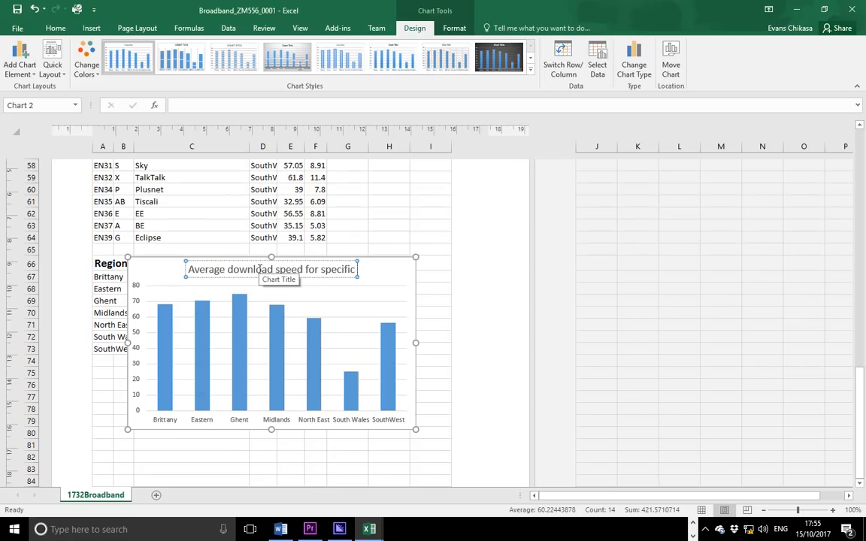
type(" region")
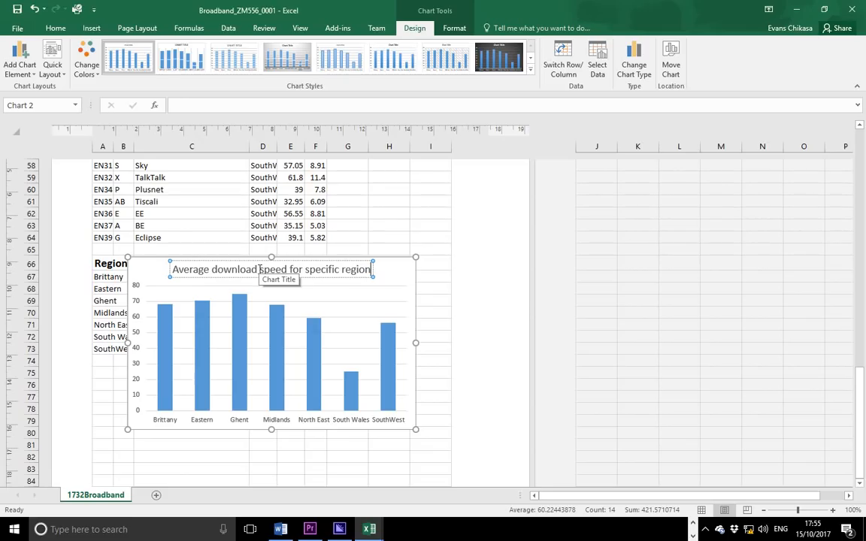
Reposition the chart title so it sits roughly centred above the columns, clear of the chart's edges
left_click(136, 336)
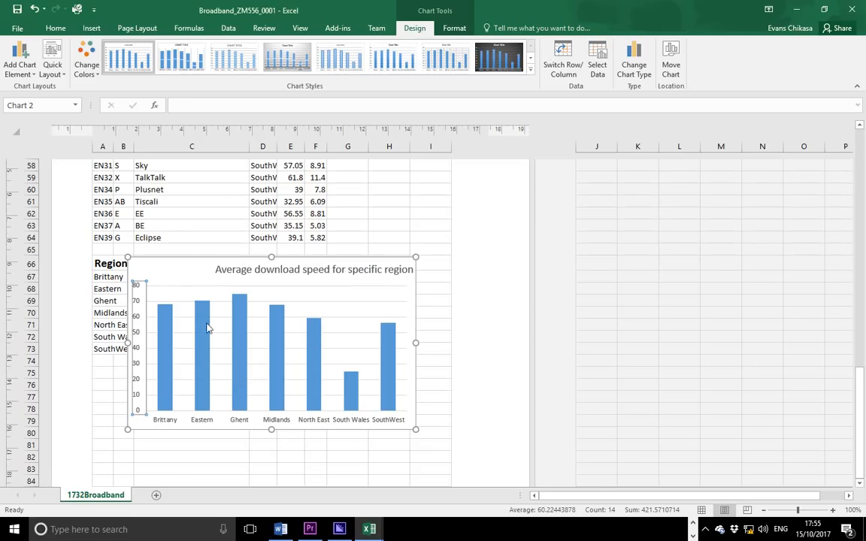
left_click(399, 280)
left_click(397, 266)
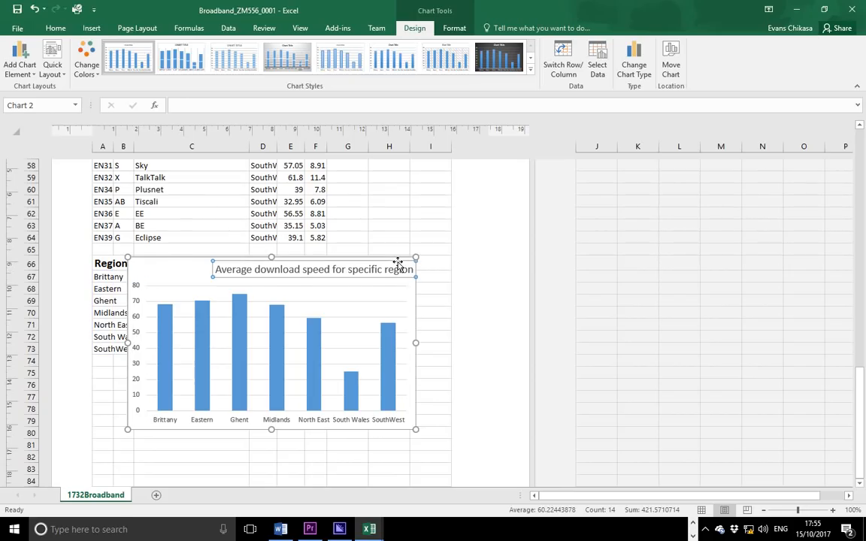
left_click(169, 264)
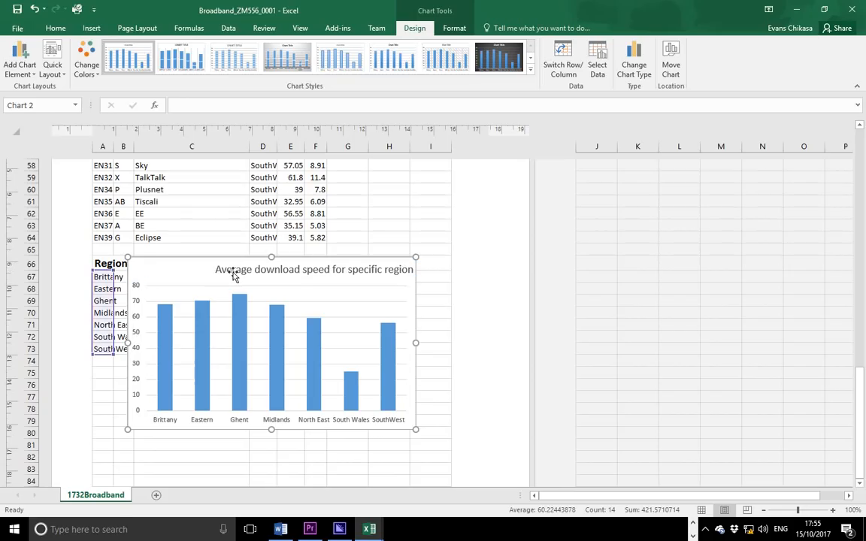
left_click(269, 270)
left_click_drag(278, 259, 230, 267)
left_click(357, 456)
left_click(396, 282)
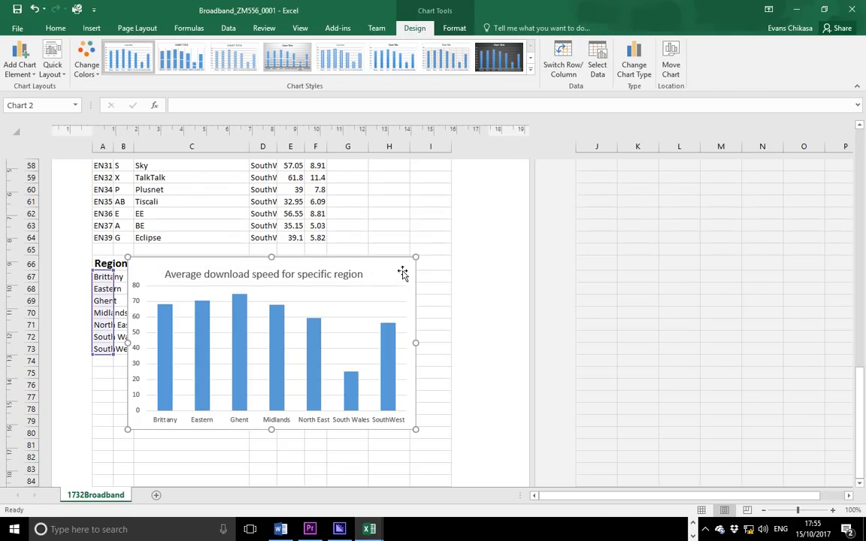
left_click(305, 272)
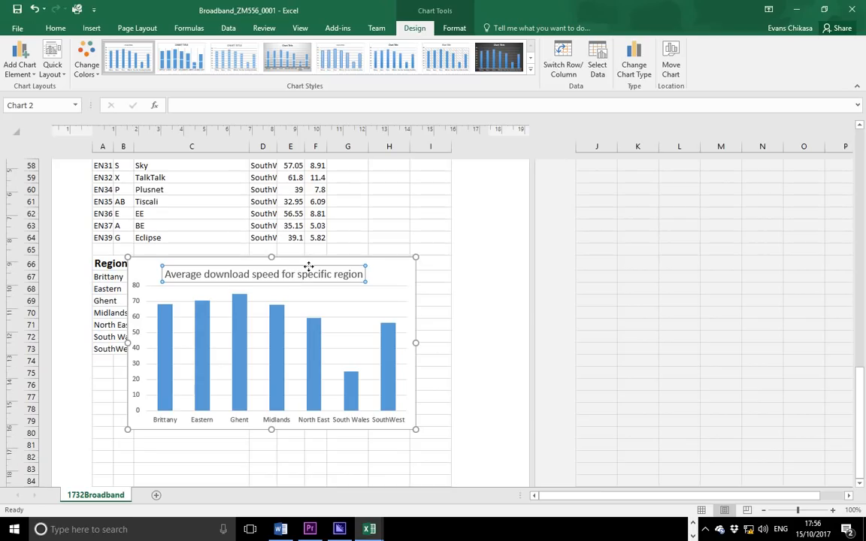
left_click_drag(308, 266, 318, 263)
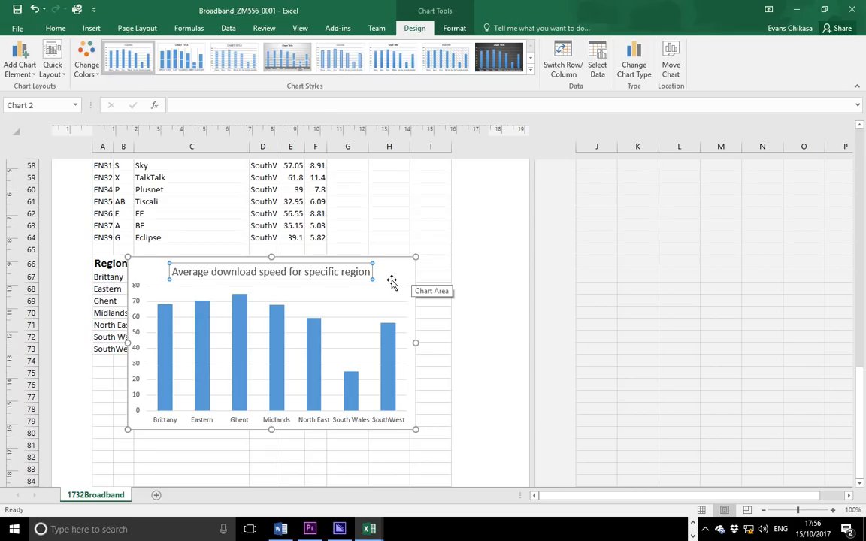
Add a primary vertical axis title to the chart reading "Download Speed Mb/s"
left_click(30, 75)
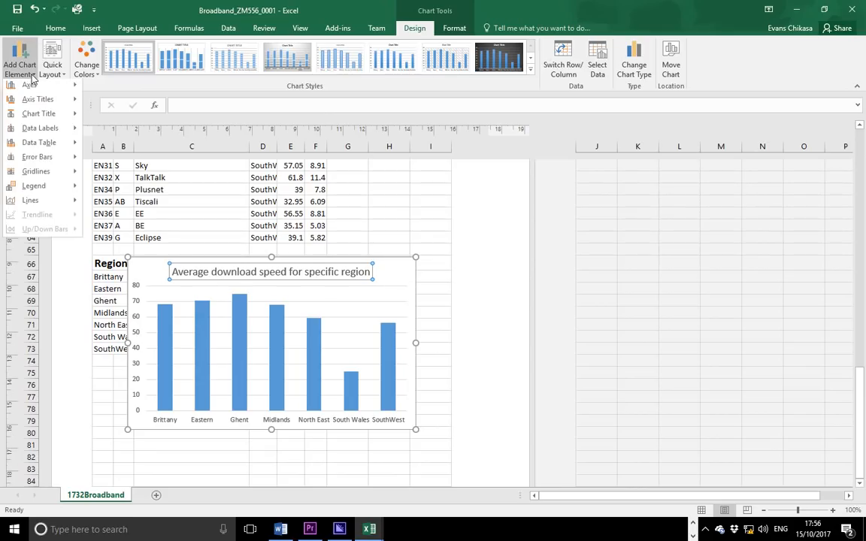
mouse_move(43, 101)
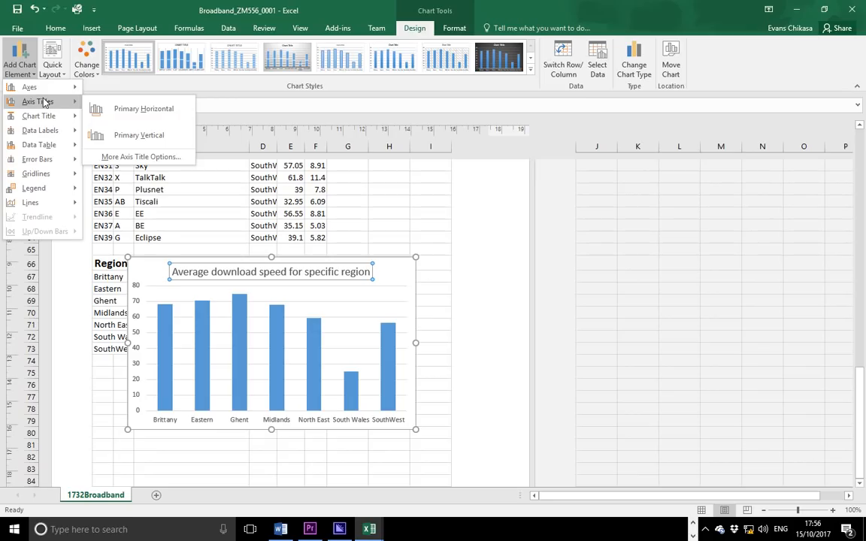
left_click(110, 136)
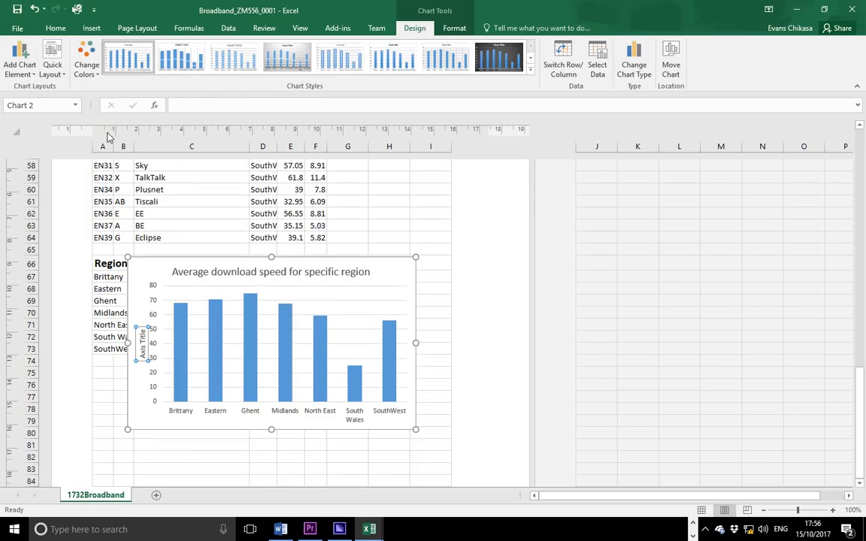
double_click(142, 351)
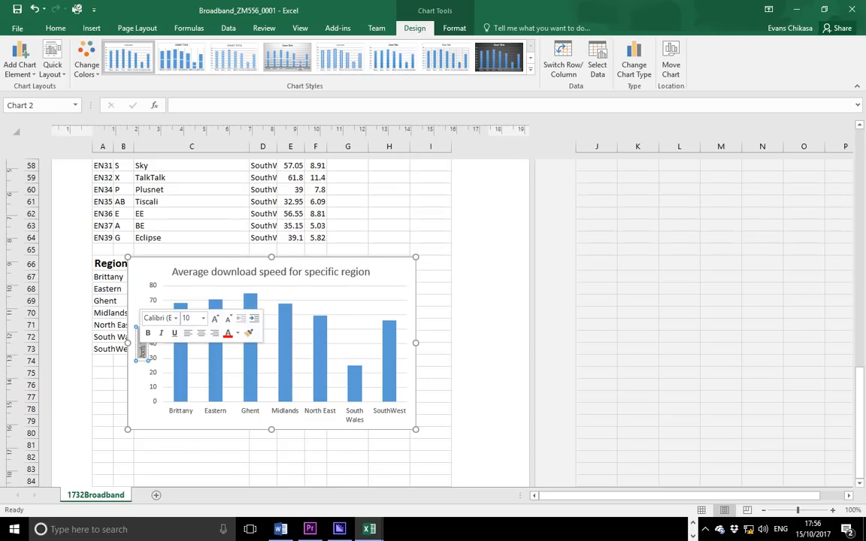
type("Speed")
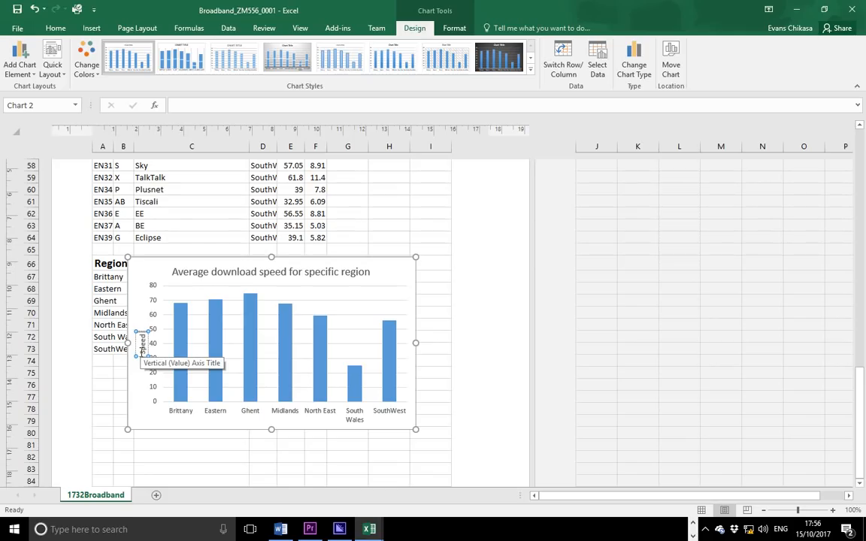
type("Download")
type("M")
type("b")
type("ps")
key("BackSpace")
key("BackSpace")
type("/s")
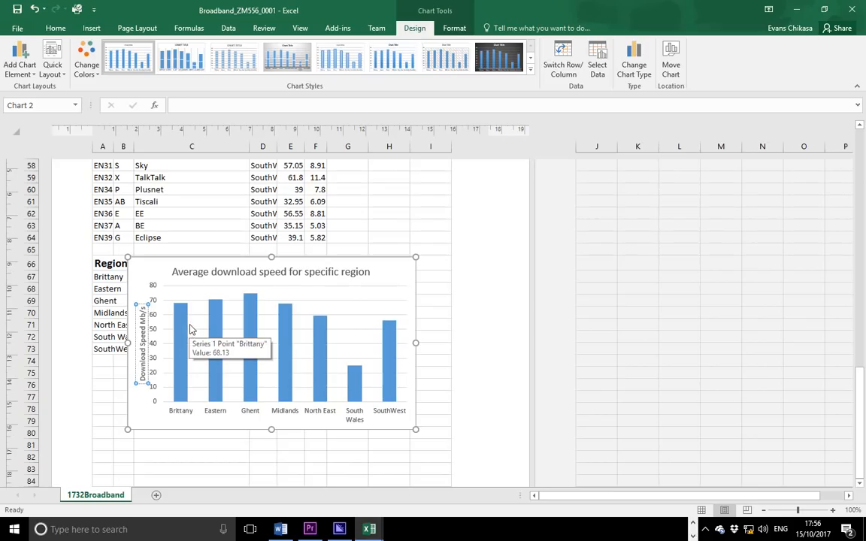
Turn off the chart's primary horizontal axis
left_click(30, 72)
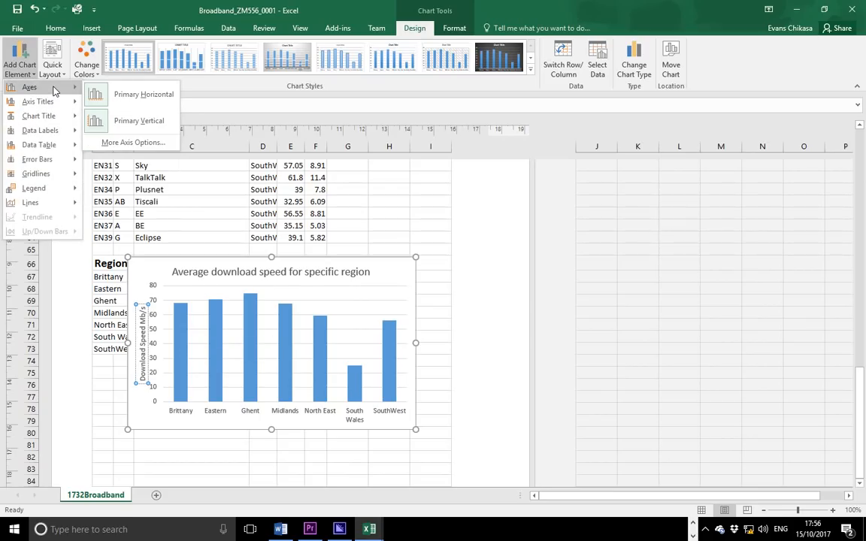
left_click(148, 95)
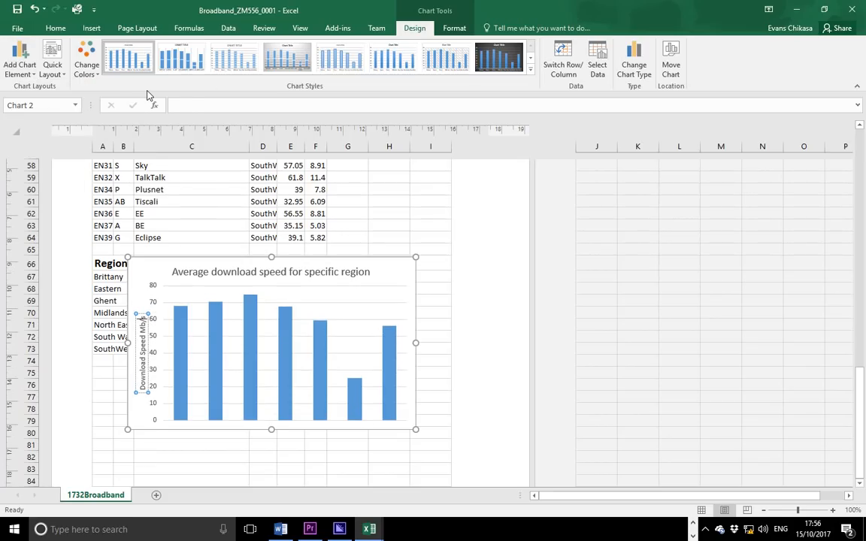
left_click(31, 73)
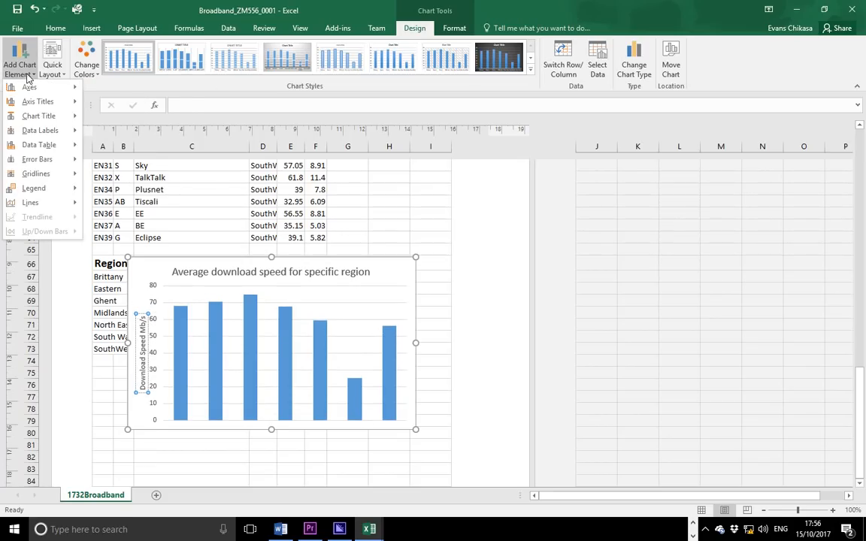
mouse_move(37, 102)
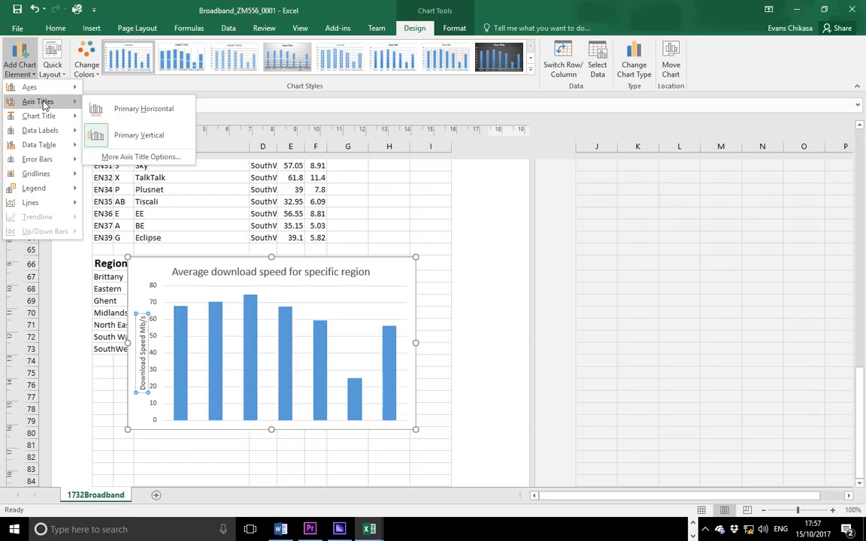
left_click(110, 109)
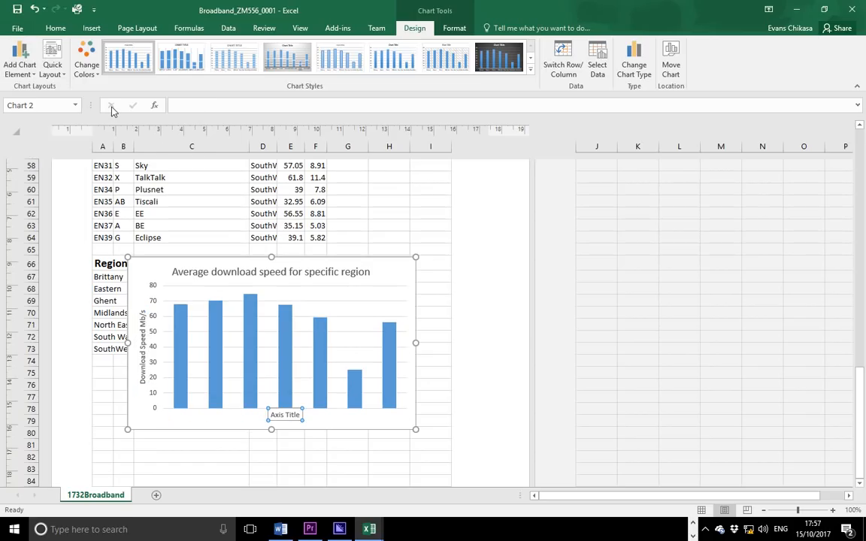
Undo the removal of the chart's horizontal axis and add a primary horizontal axis title reading "Region"
key("ctrl+z")
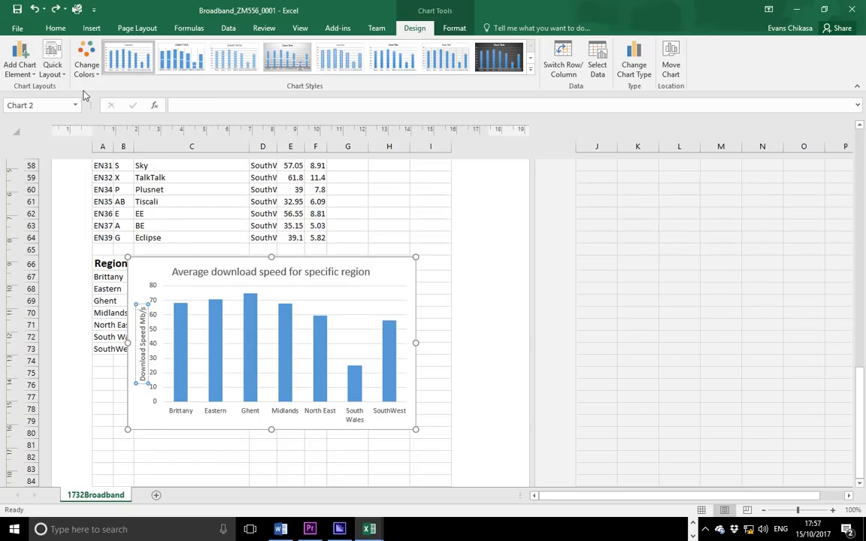
left_click(32, 72)
mouse_move(42, 89)
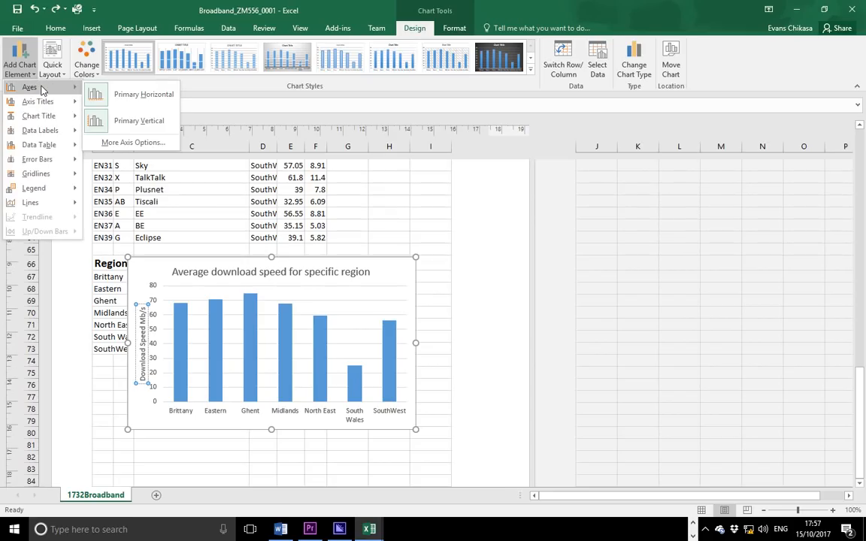
mouse_move(54, 105)
left_click(113, 109)
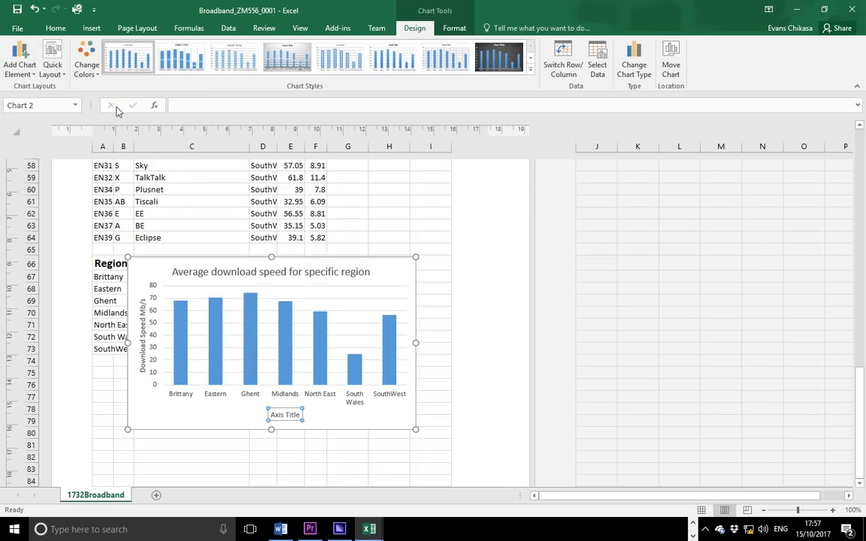
triple_click(290, 415)
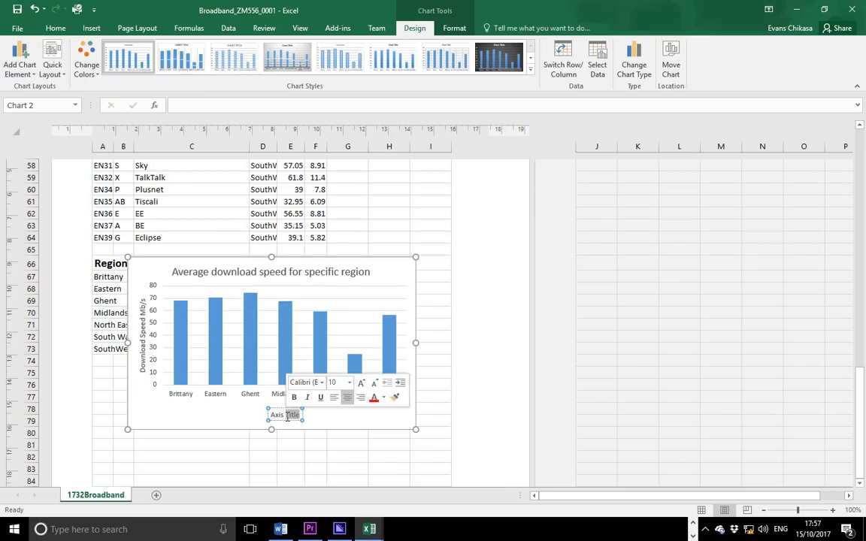
type("Reg")
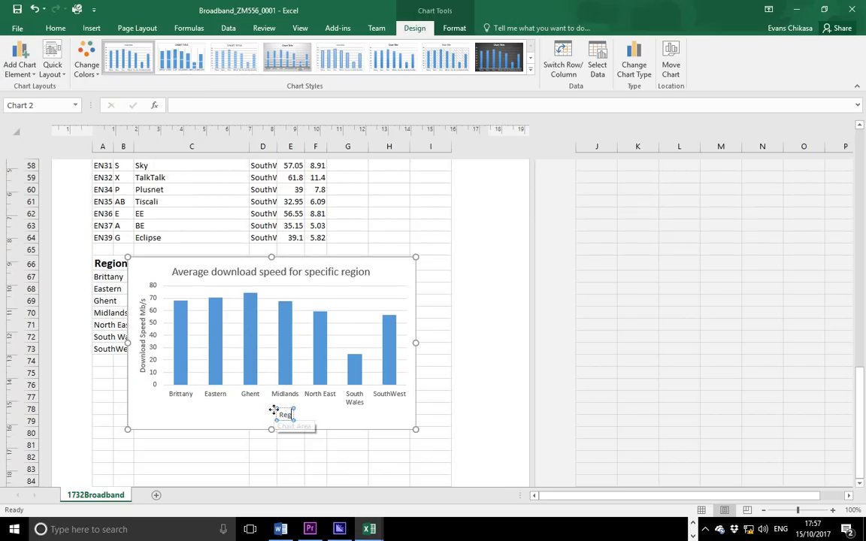
type("ion")
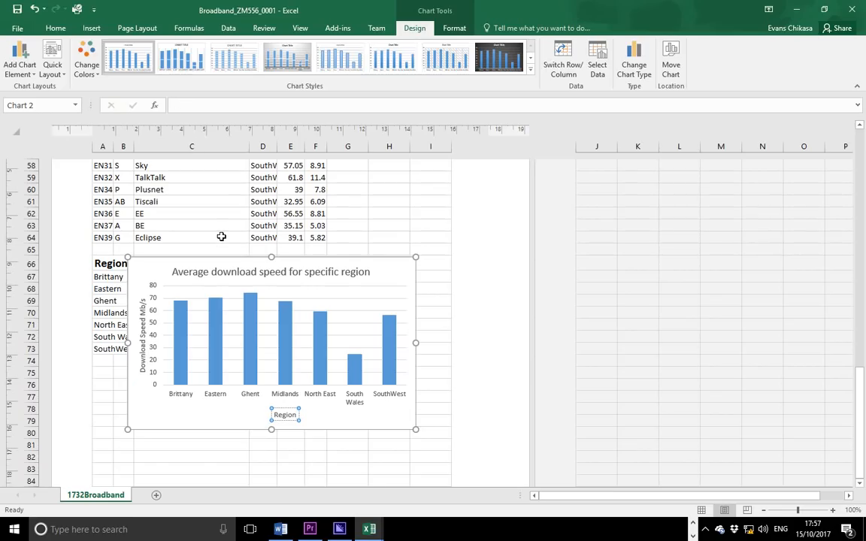
left_click(19, 64)
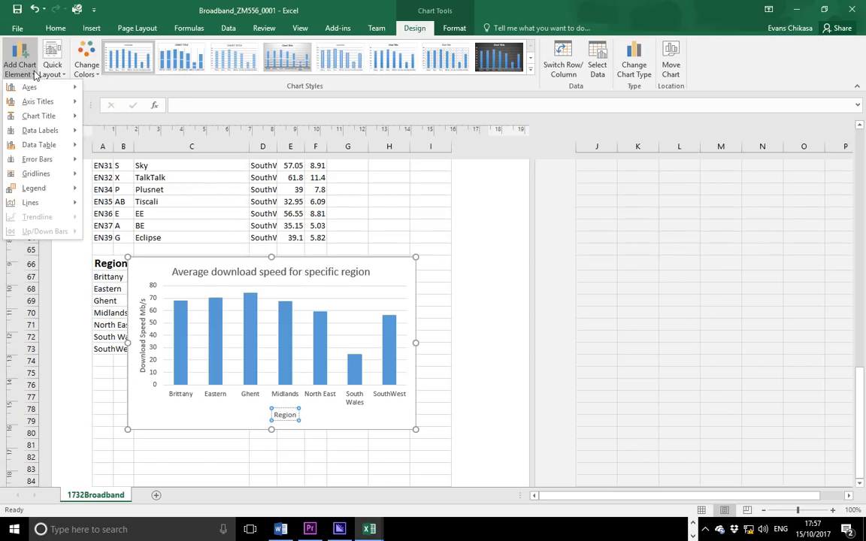
mouse_move(49, 183)
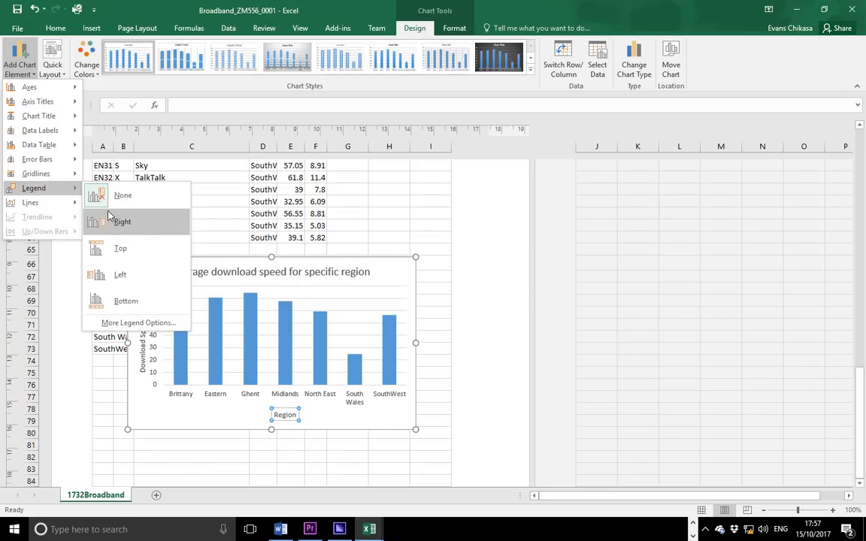
left_click(230, 411)
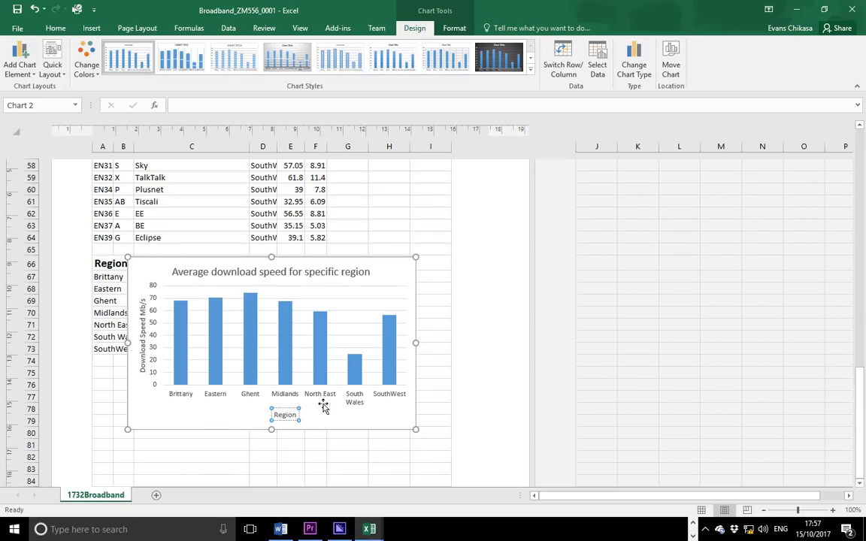
Copy the finished chart, and check the Evidence 9 and Printout 5 instructions in the question paper in Acrobat Reader
right_click(330, 260)
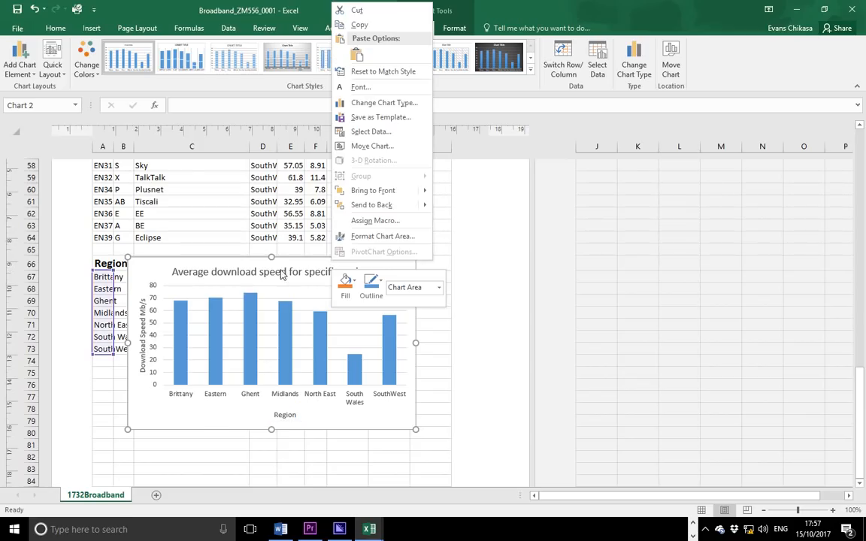
left_click(359, 24)
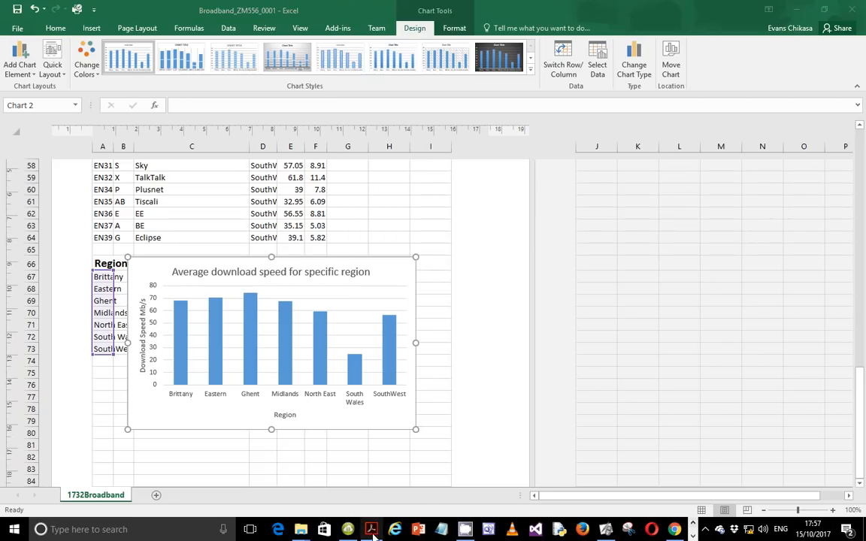
left_click(372, 529)
scroll(264, 395, "down", 1)
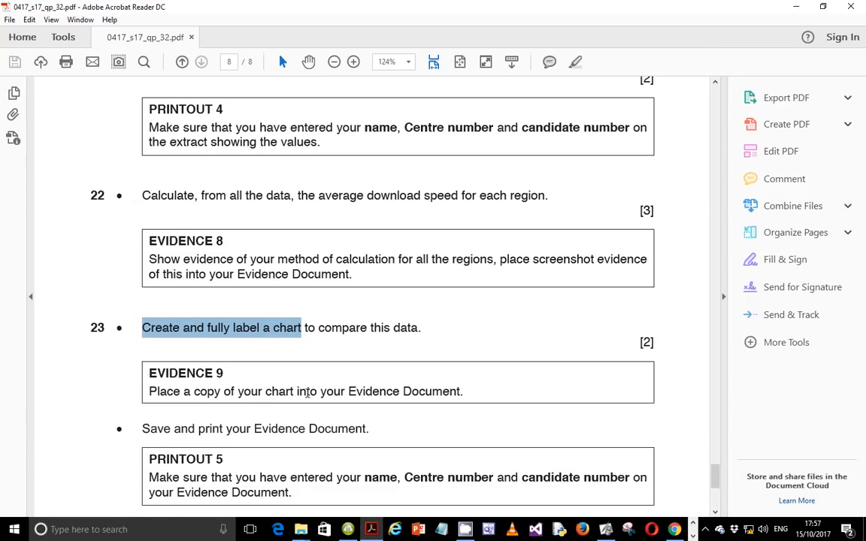
scroll(630, 511, "down", 1)
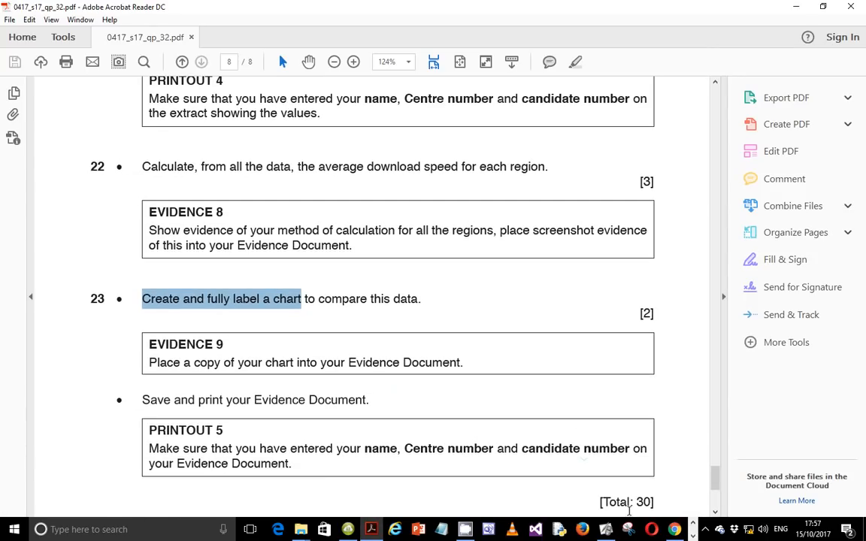
Switch to the evidence document in Word and paste the copied chart on the empty line under the Evidence 9 heading
left_click(693, 535)
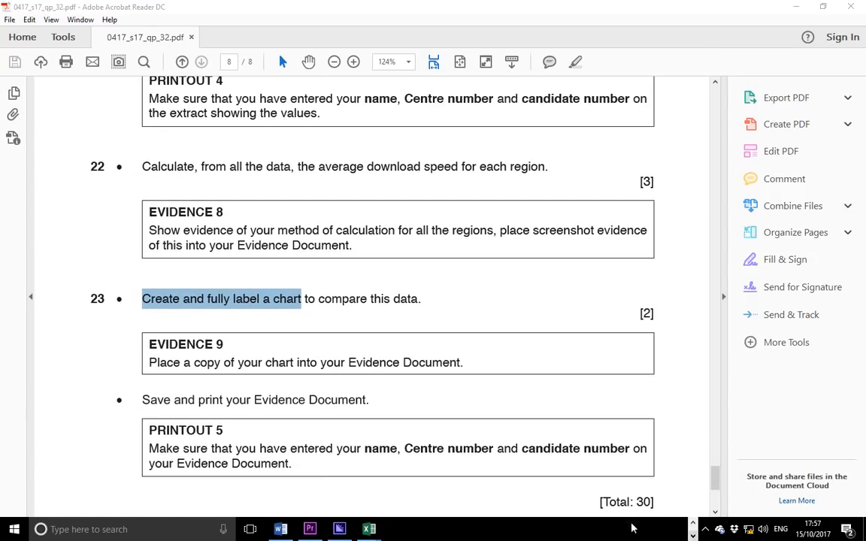
left_click(284, 532)
scroll(353, 436, "down", 3)
left_click(309, 336)
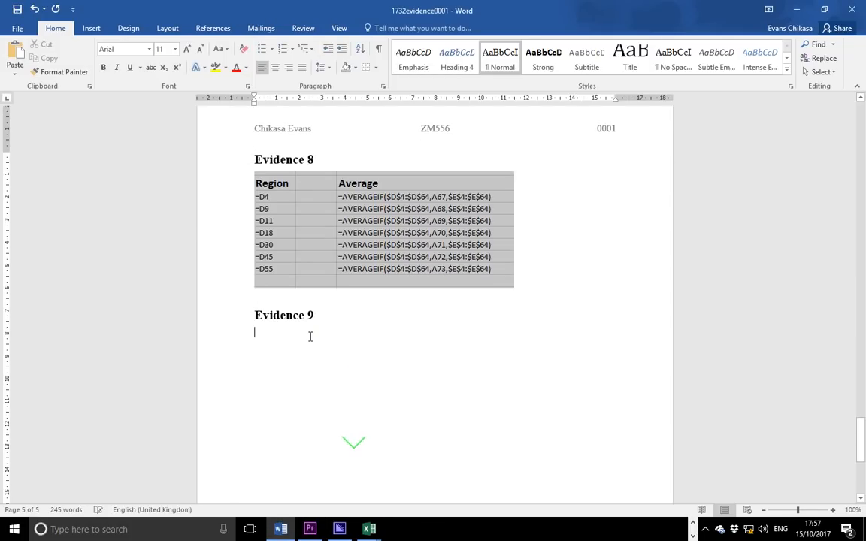
key("ctrl+v")
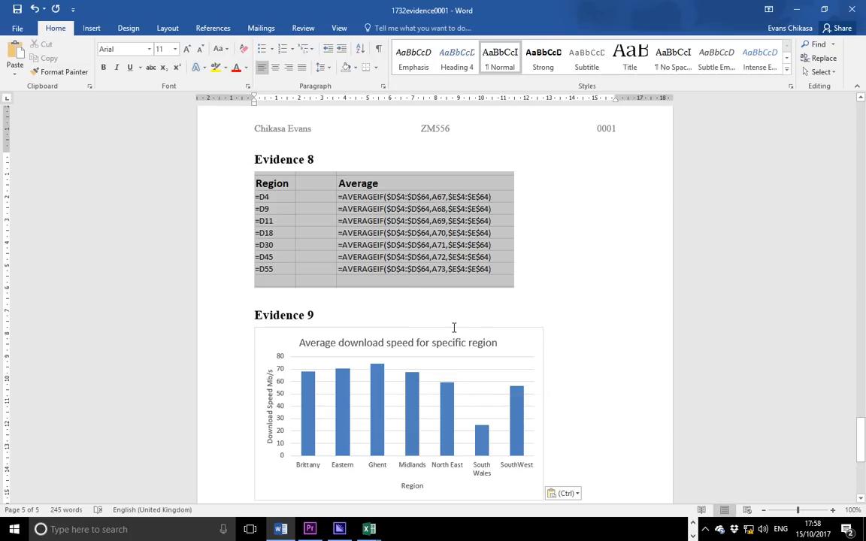
Switch to the question paper in Acrobat Reader and read the remaining Printout 5 instructions through to the end of the paper
left_click(260, 182)
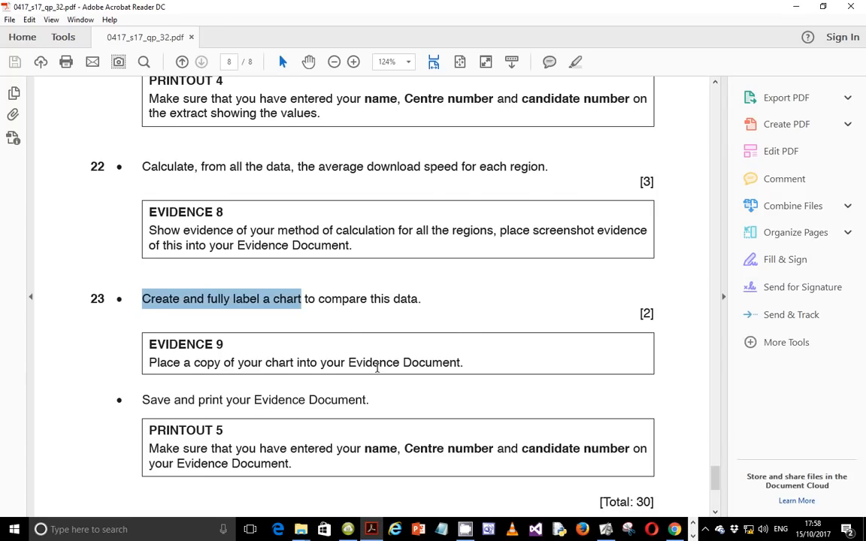
scroll(377, 367, "down", 2)
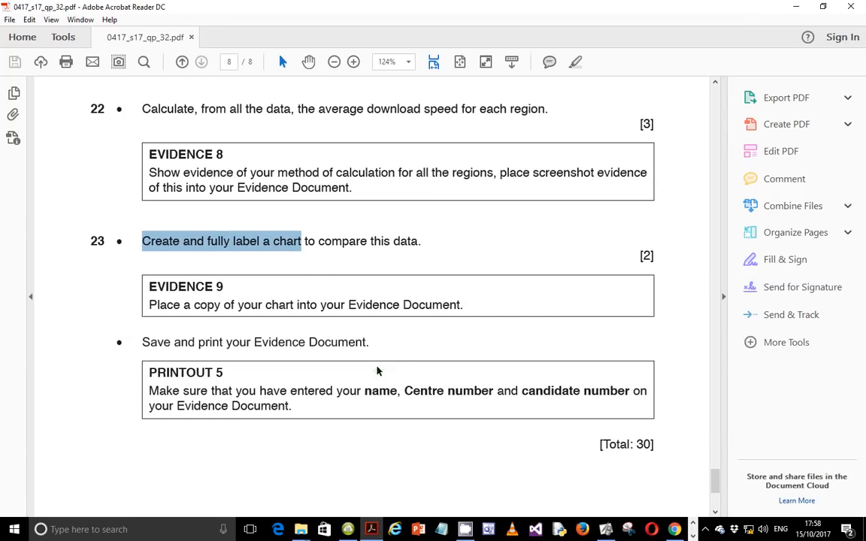
scroll(373, 365, "down", 6)
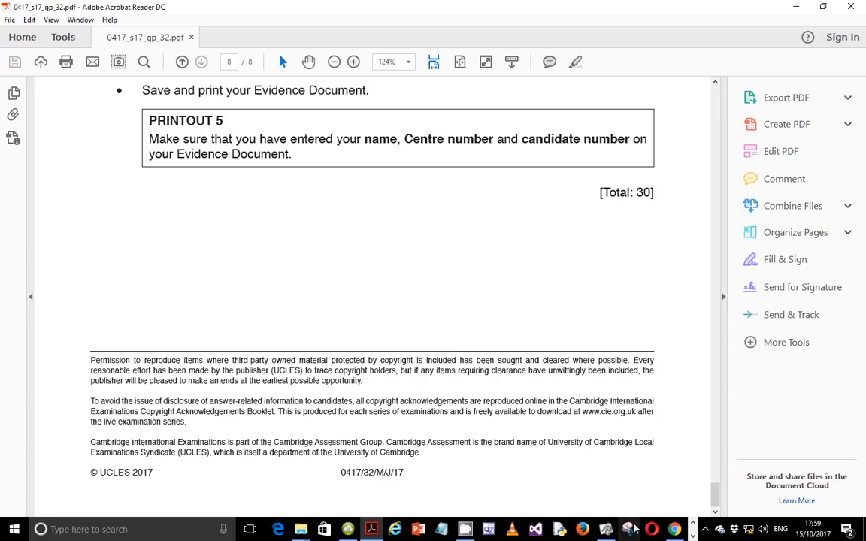
left_click(705, 529)
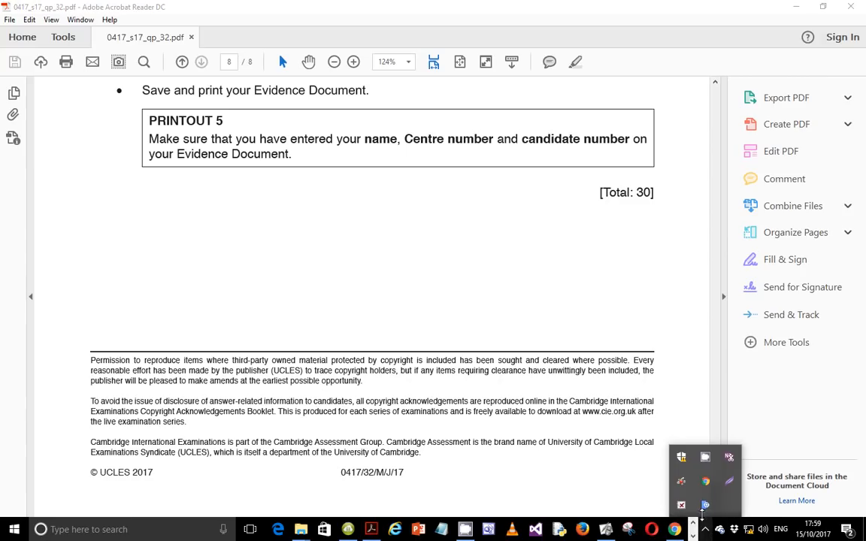
left_click(706, 459)
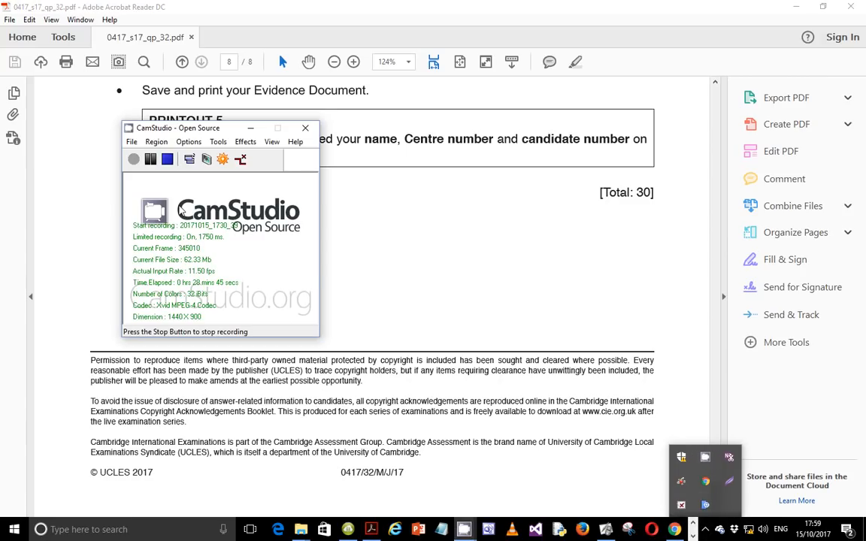